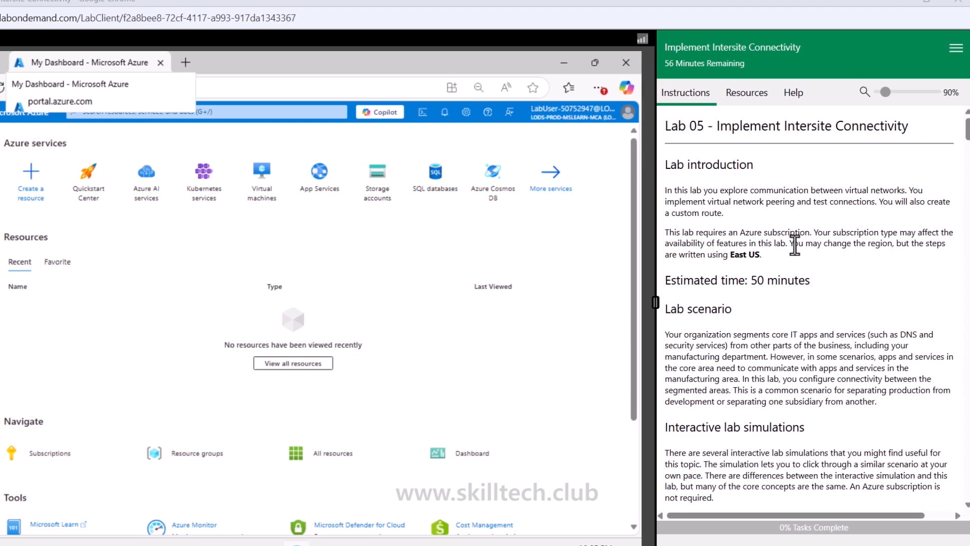
Step: Read through the lab introduction, architecture diagram and list of job skills in the instructions pane
scroll(794, 245, "down", 10)
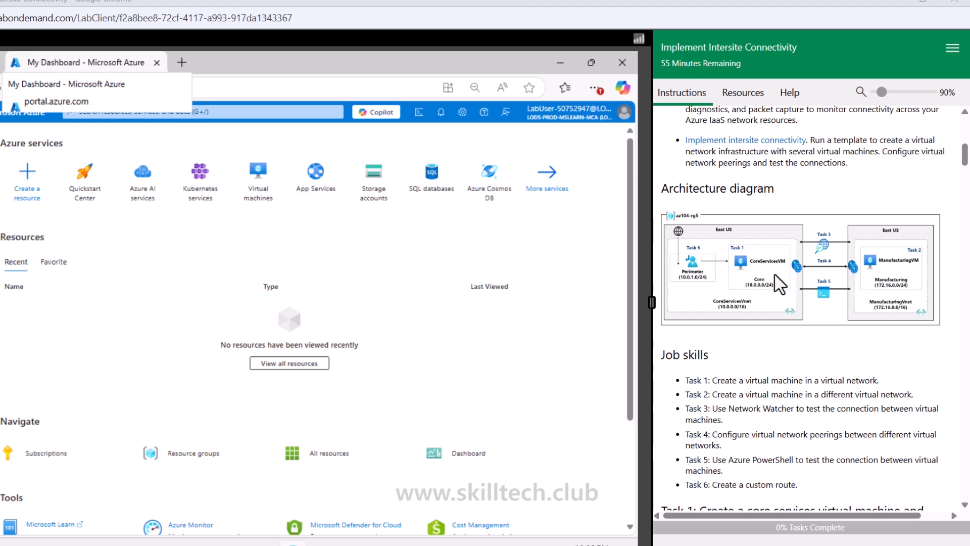
scroll(780, 285, "down", 4)
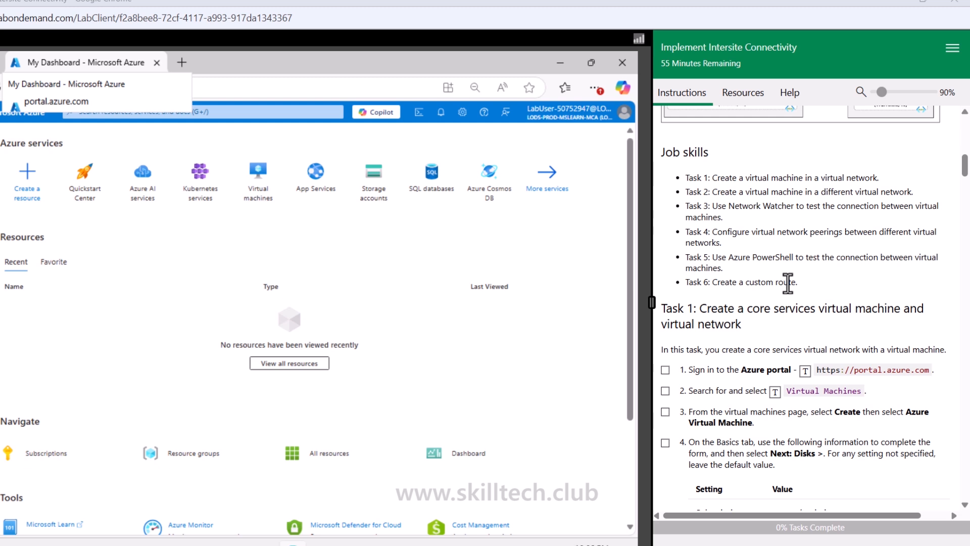
left_click_drag(810, 285, 712, 282)
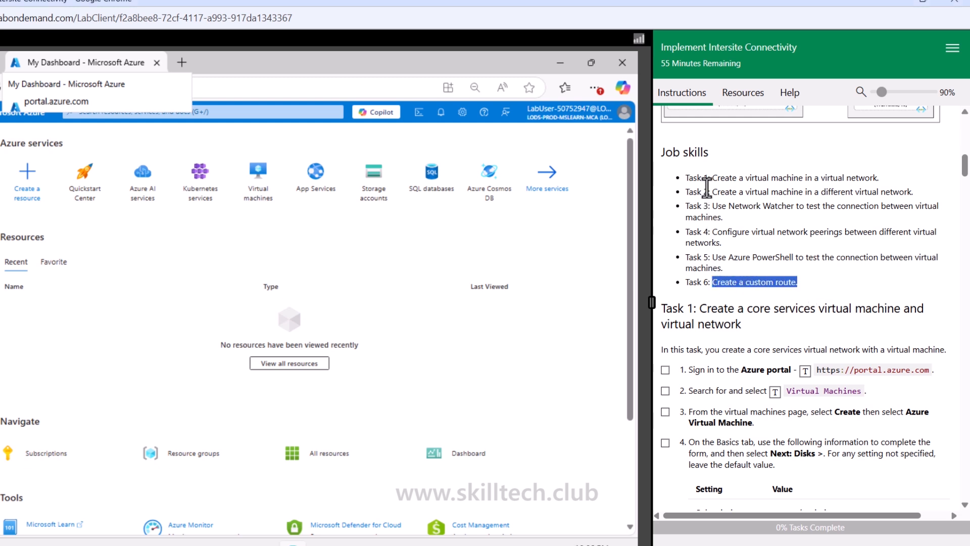
left_click(823, 275)
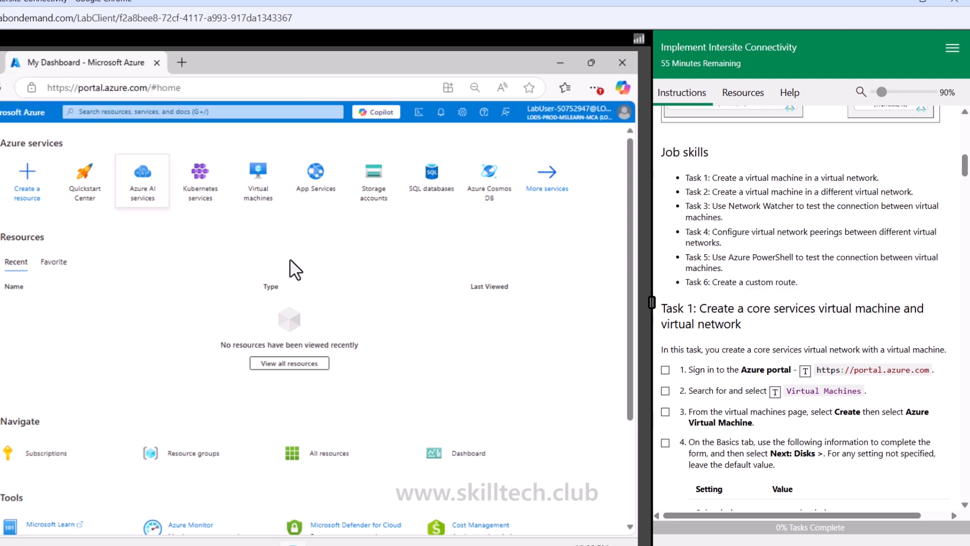
scroll(784, 308, "down", 4)
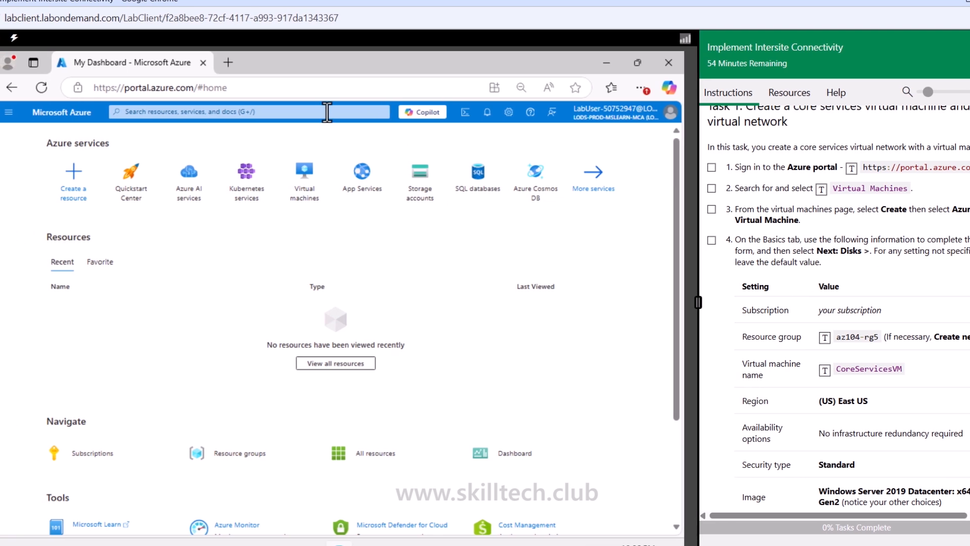
Step: Open Virtual machines and start creating a new Azure virtual machine, confirming the lab's skip-ahead prompt
left_click(306, 179)
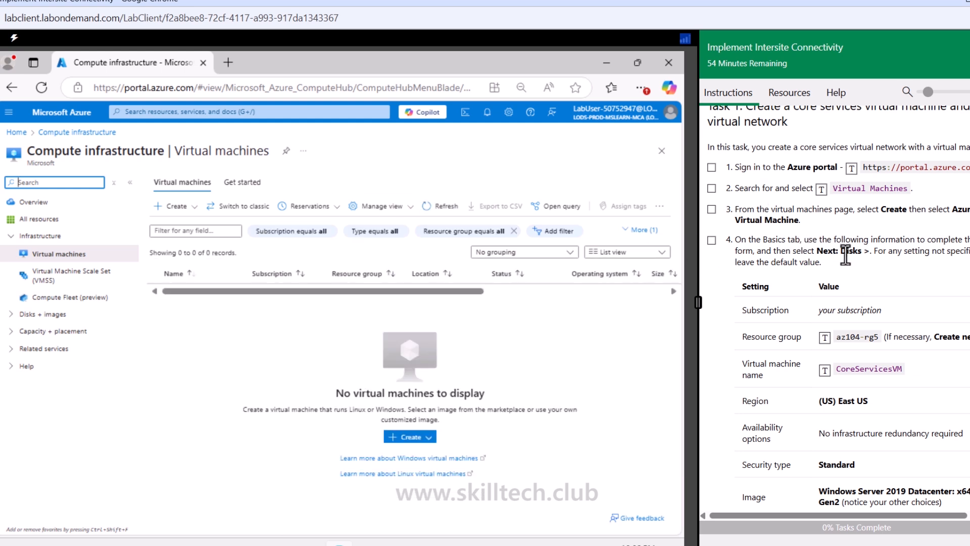
left_click(184, 206)
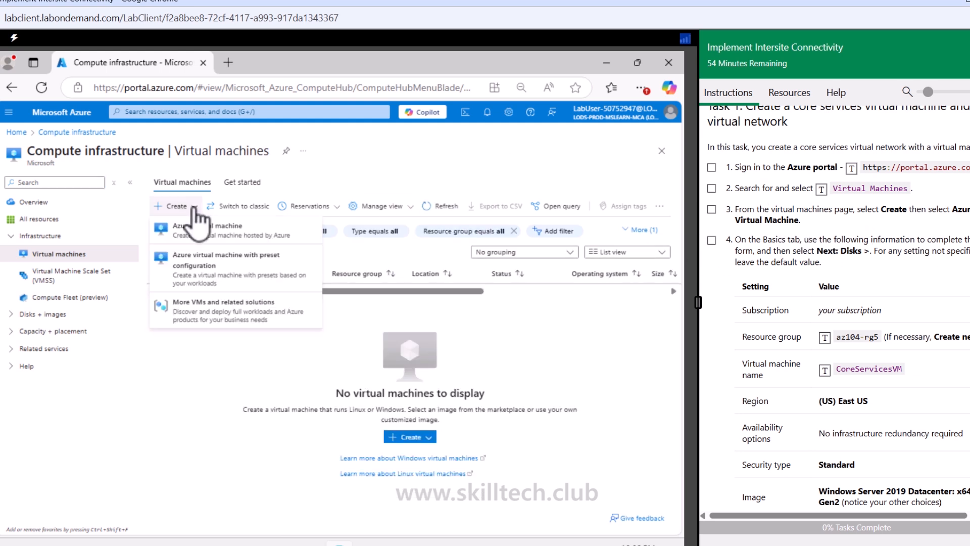
left_click(205, 222)
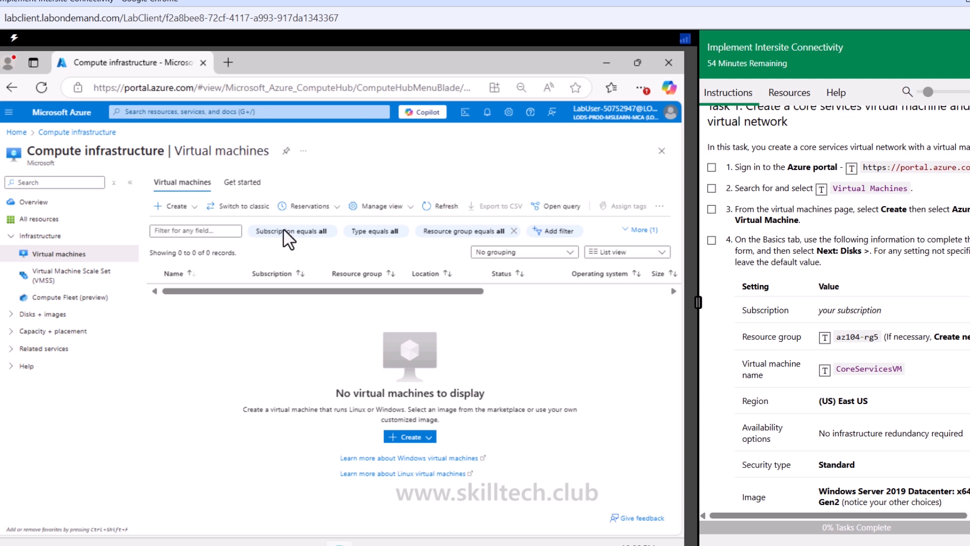
left_click(709, 210)
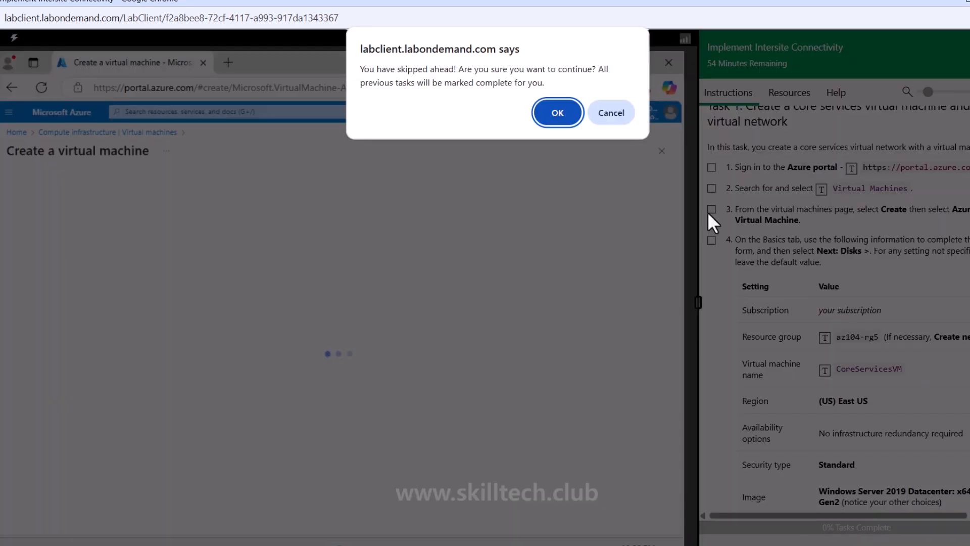
left_click(554, 117)
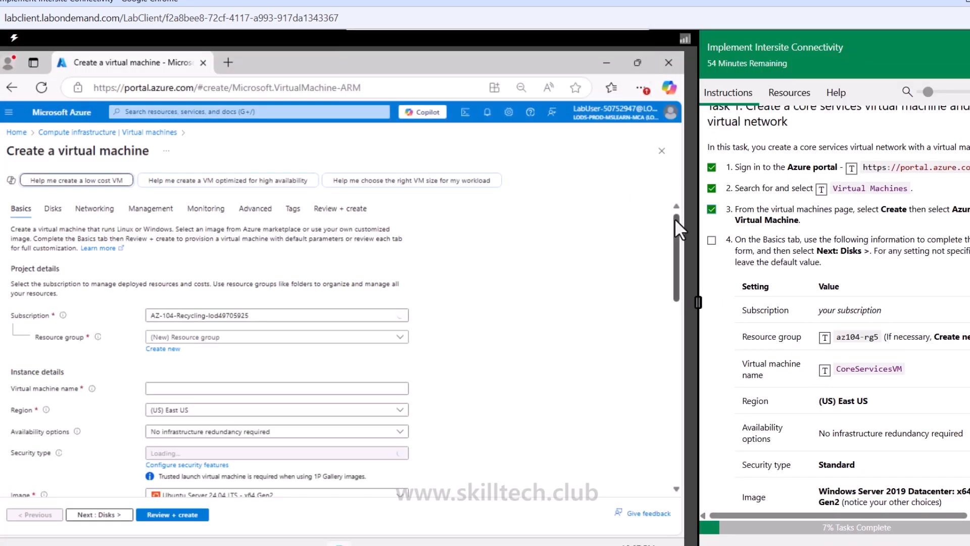
Step: Select the az104-rg5 resource group and name the virtual machine CoreServicesVM
scroll(793, 245, "down", 1)
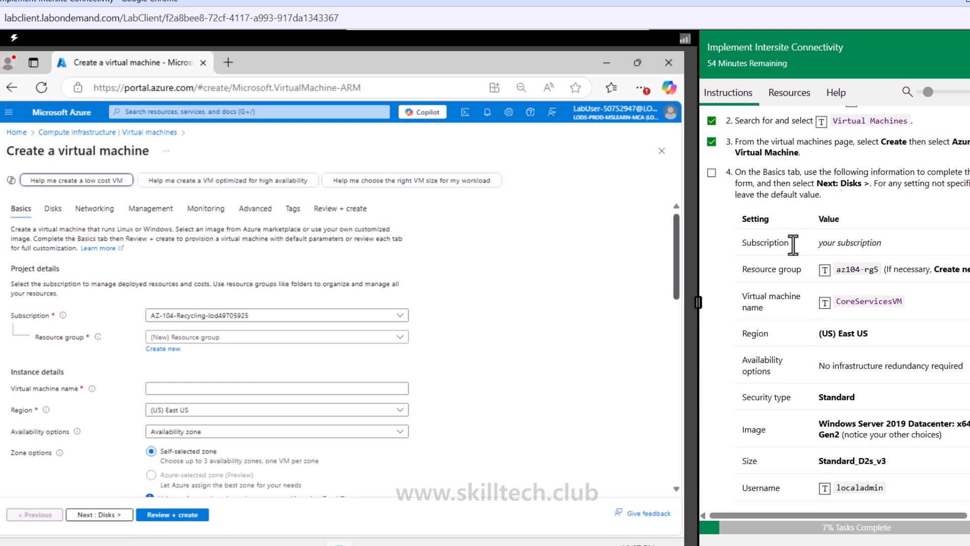
left_click(220, 338)
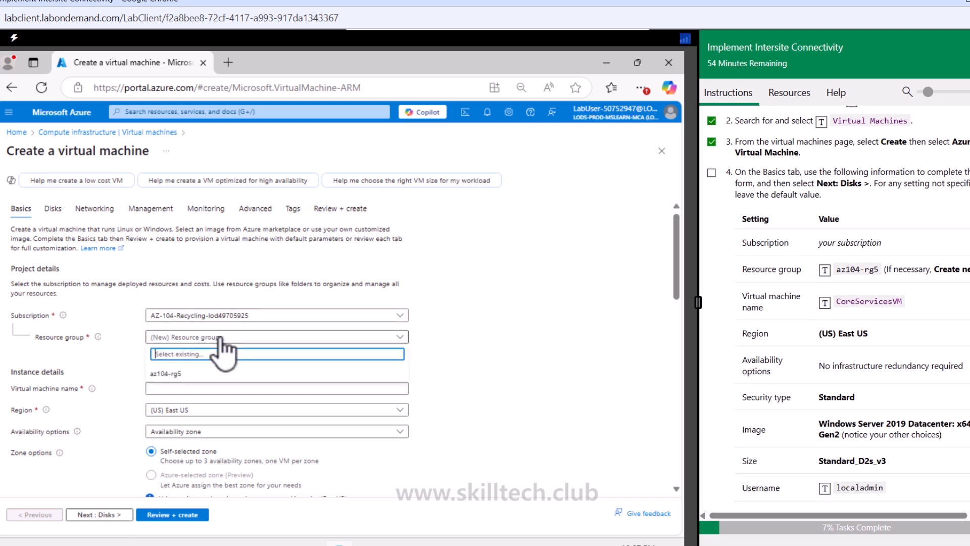
left_click(211, 374)
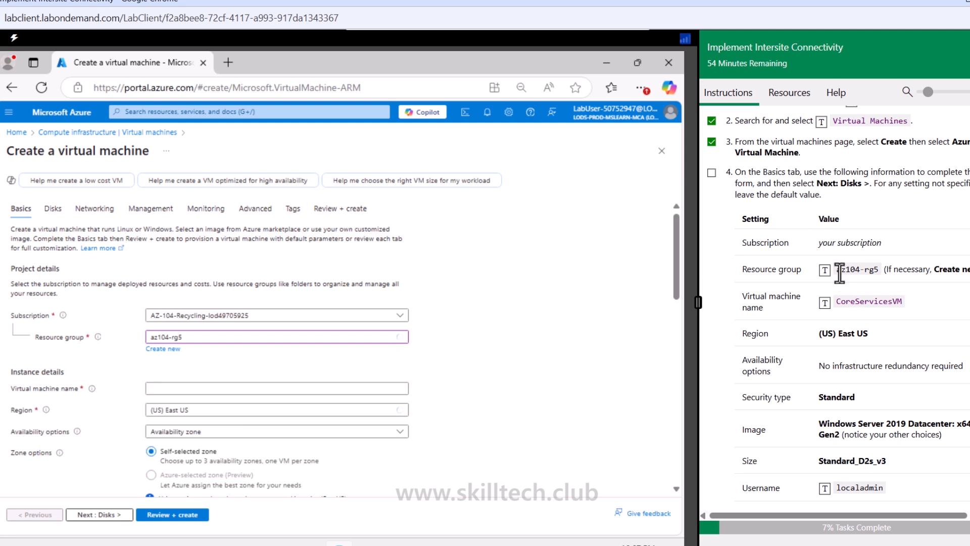
left_click(233, 388)
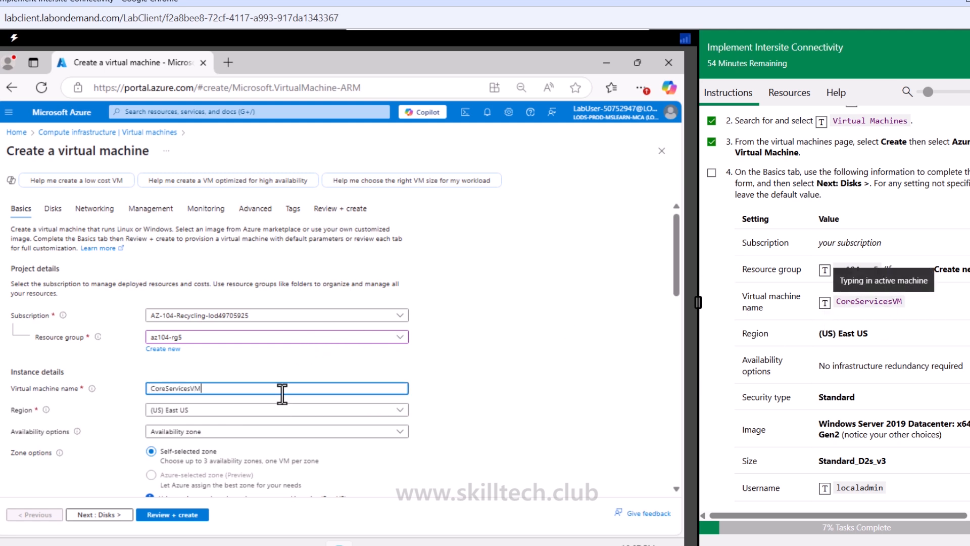
Step: Set availability options to No infrastructure redundancy required and the security type to Standard
scroll(282, 394, "down", 2)
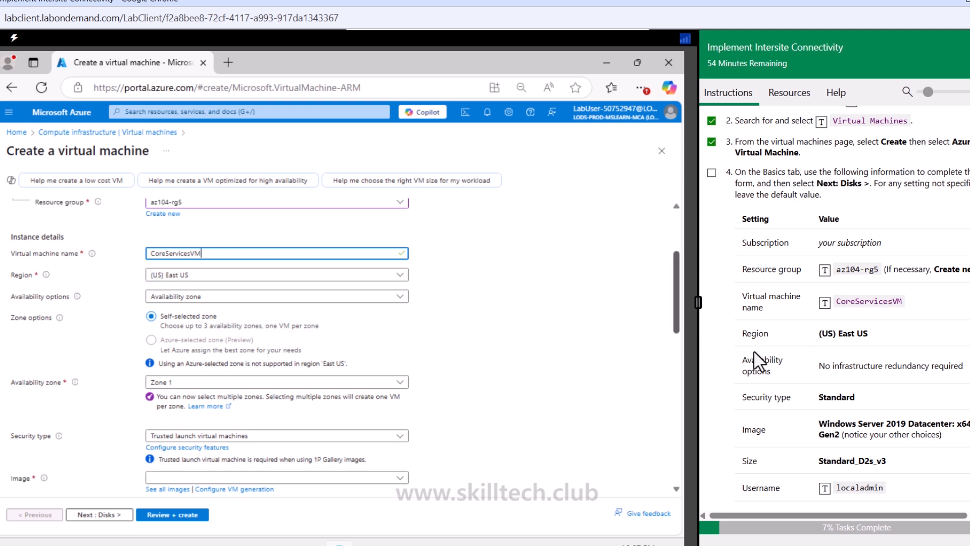
scroll(748, 367, "down", 1)
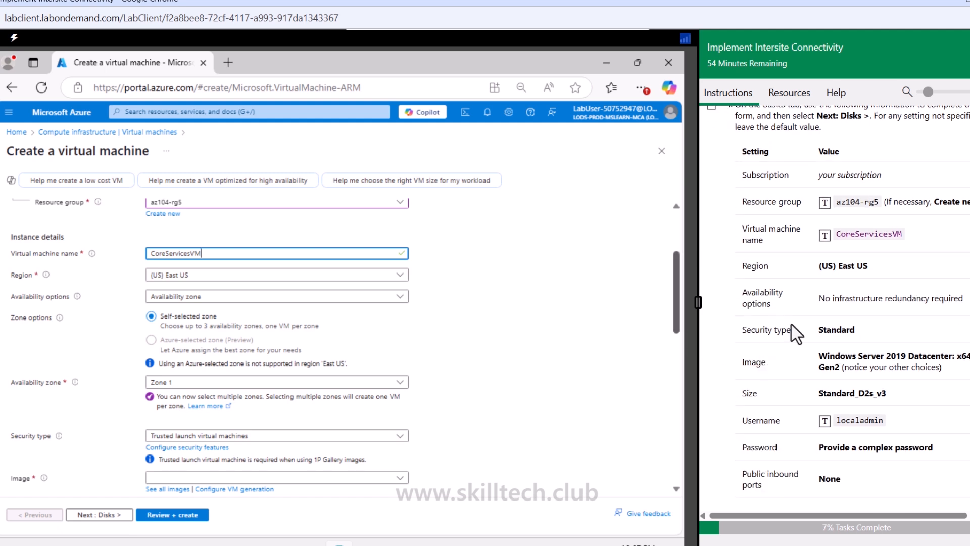
left_click(182, 301)
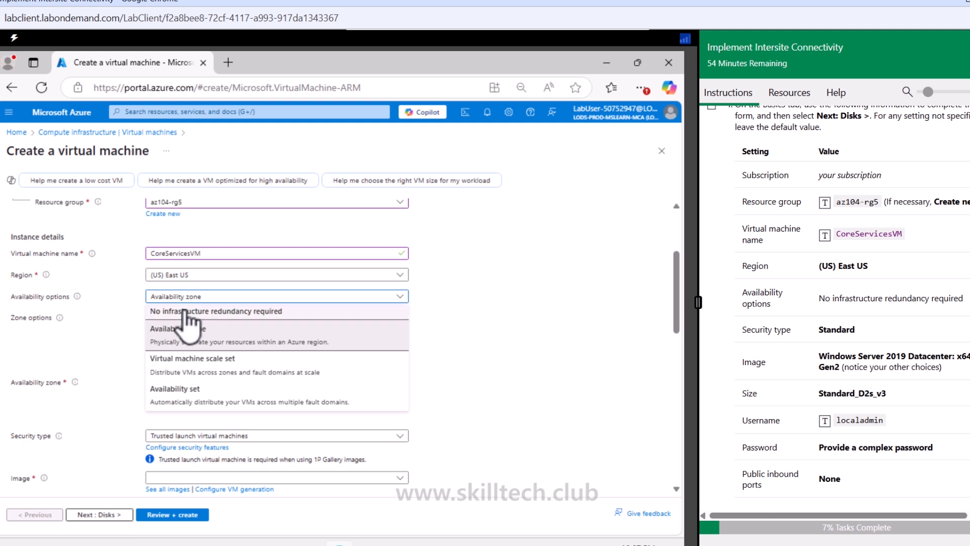
left_click(195, 310)
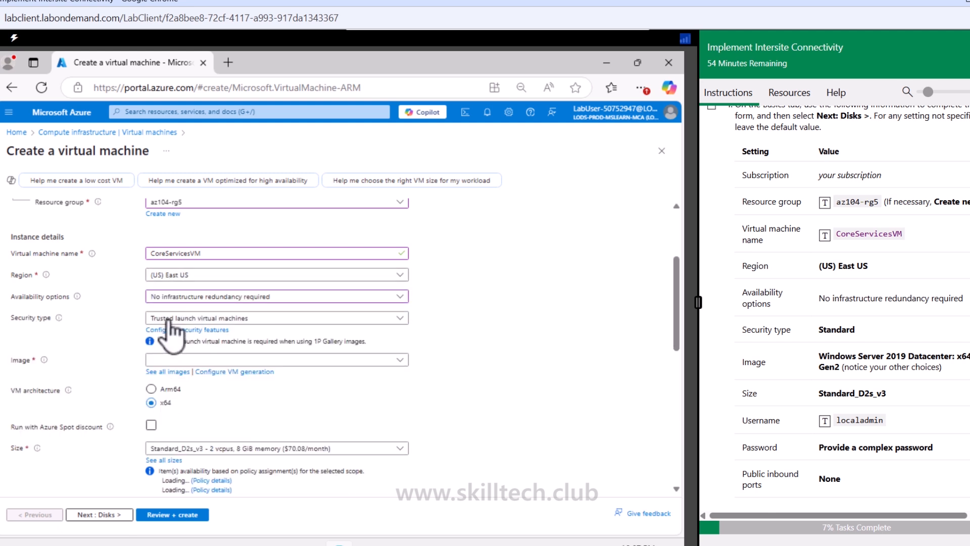
left_click(251, 319)
left_click(216, 334)
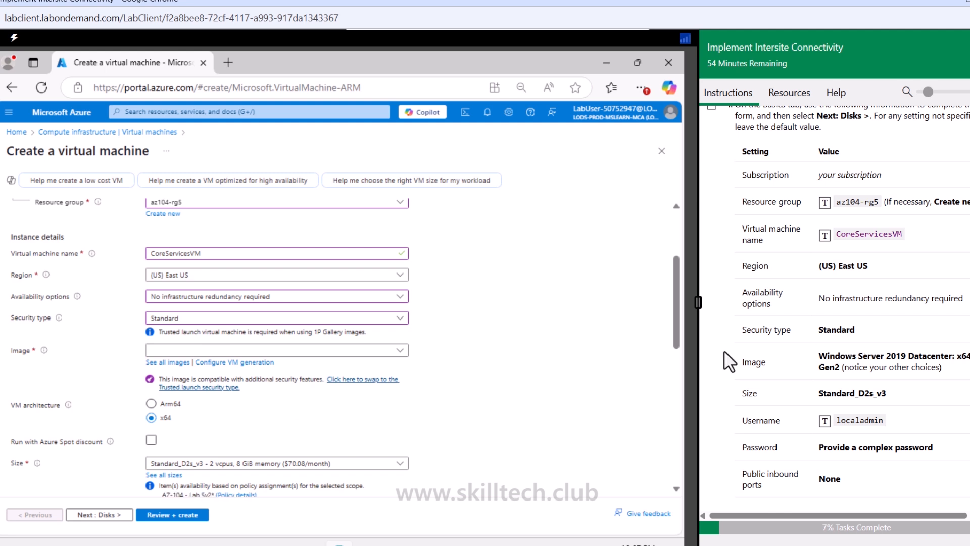
Step: Choose the Windows Server 2019 Datacenter - x64 Gen2 image for the virtual machine
left_click(248, 350)
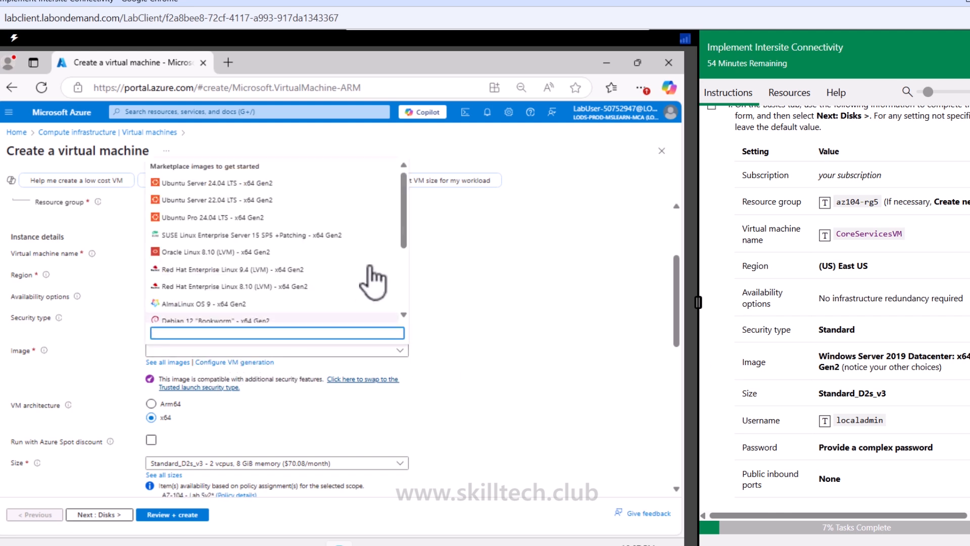
scroll(375, 281, "down", 3)
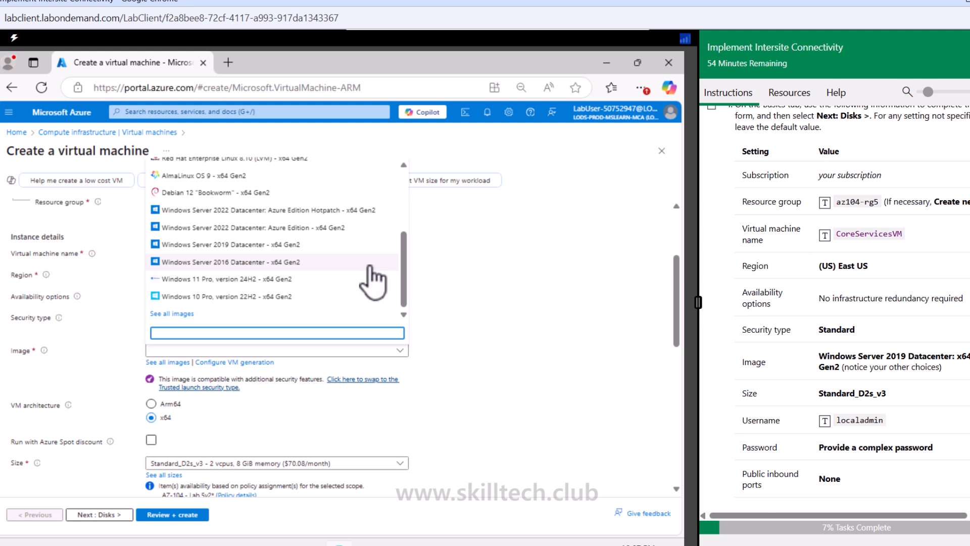
left_click(242, 244)
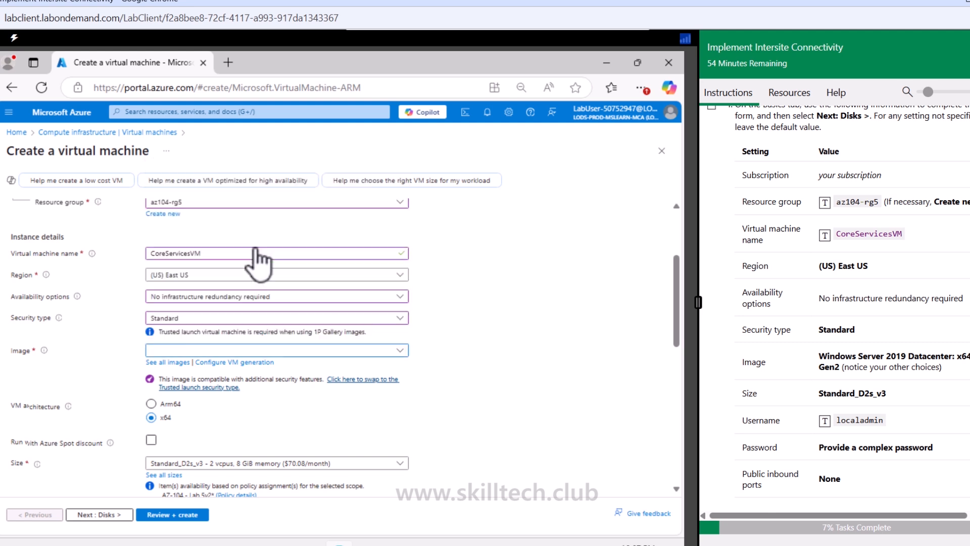
scroll(832, 366, "down", 2)
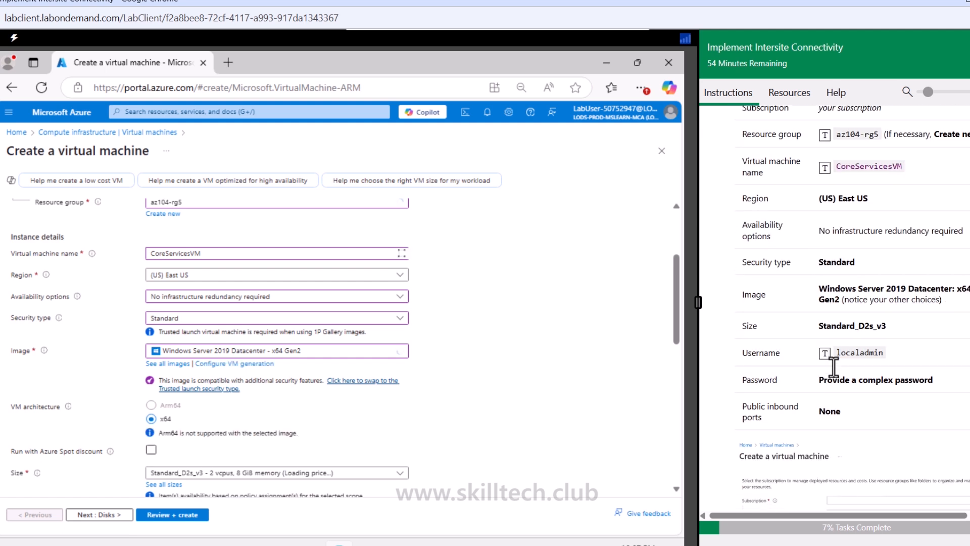
Step: Enter localadmin as the administrator account username
scroll(189, 399, "down", 3)
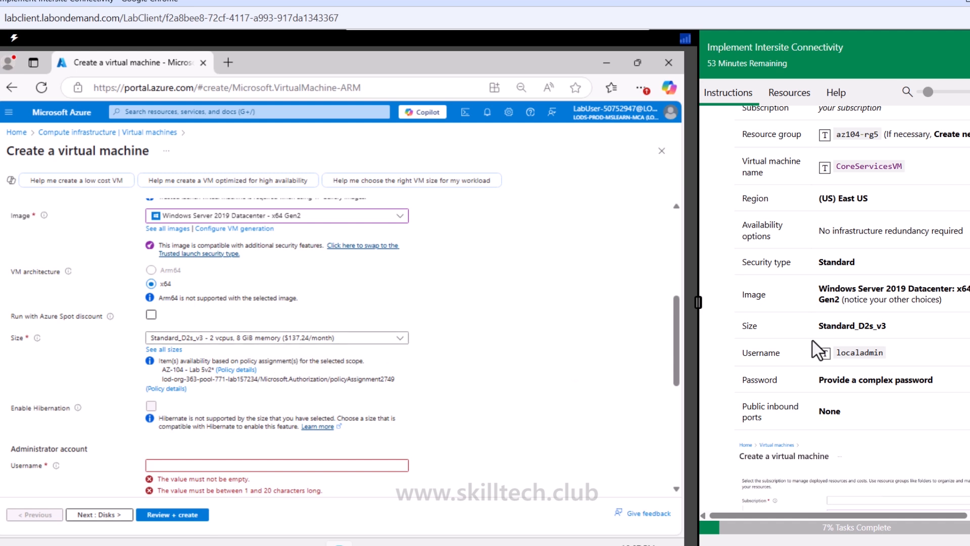
left_click(189, 465)
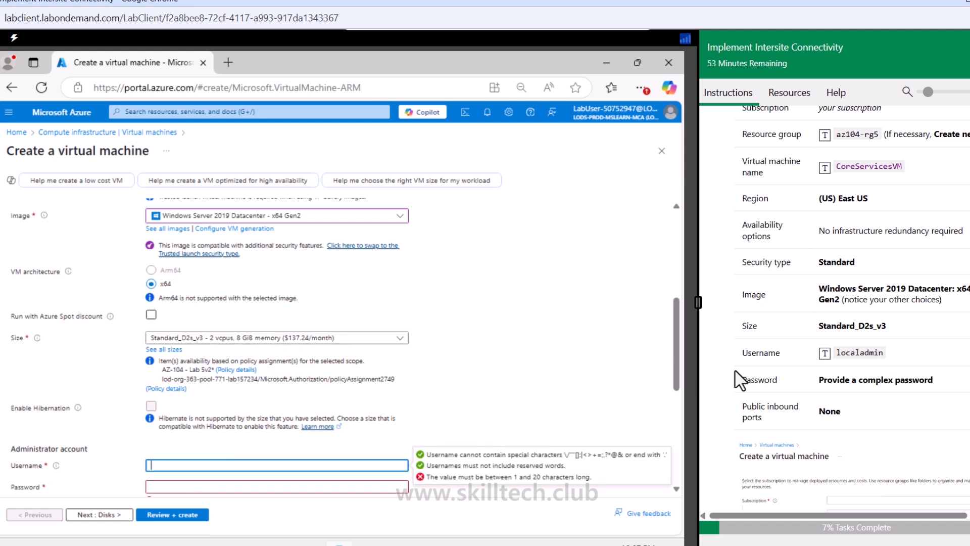
left_click(825, 356)
scroll(511, 378, "down", 5)
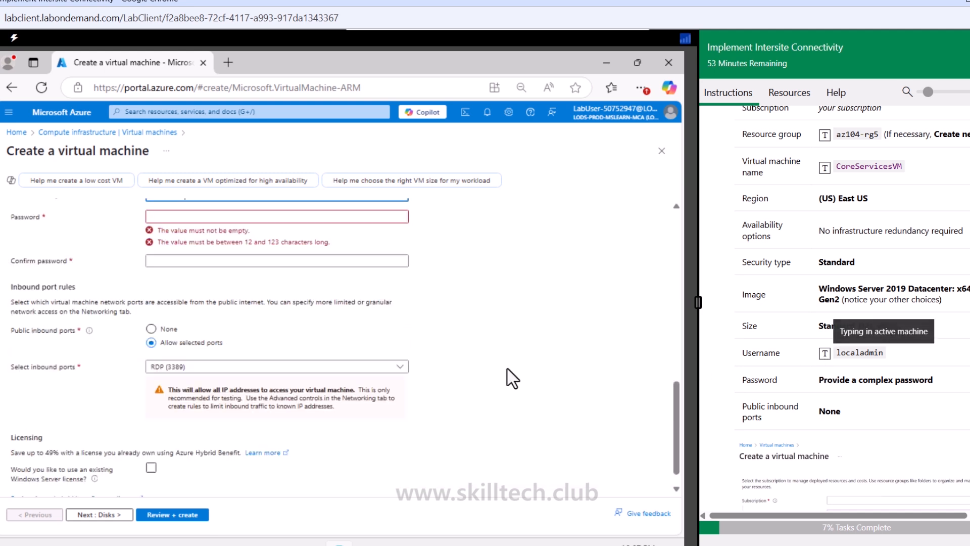
Step: Enter the administrator account password and confirm it
scroll(295, 263, "up", 3)
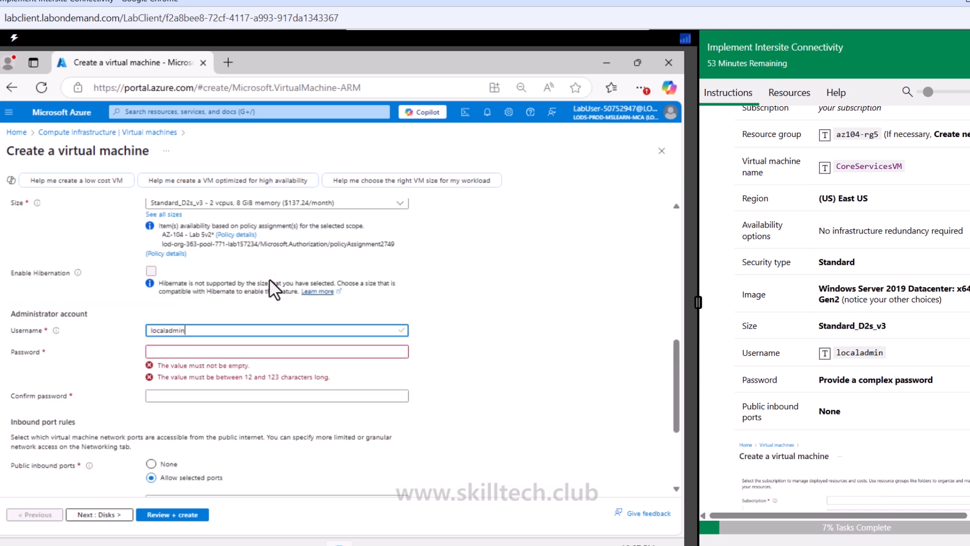
left_click(215, 352)
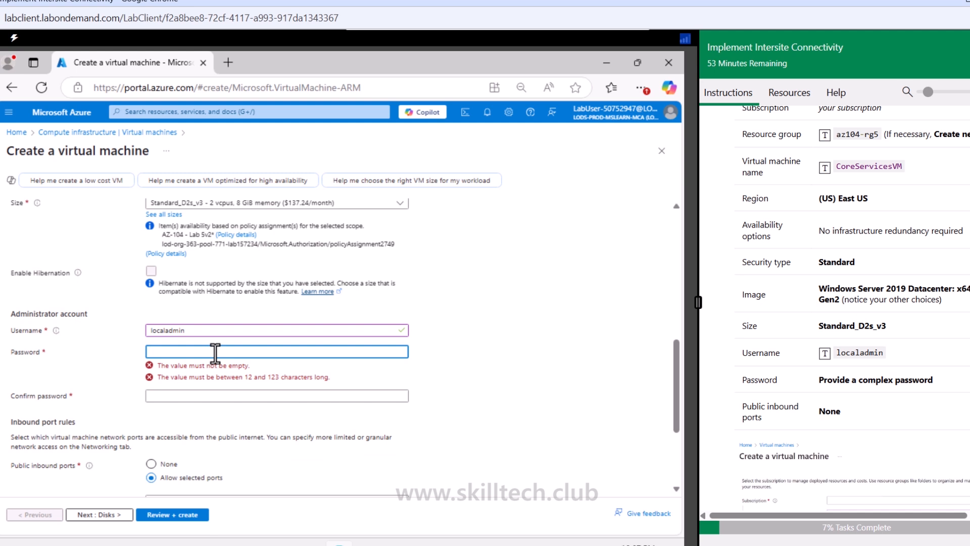
type("••••")
key("Tab")
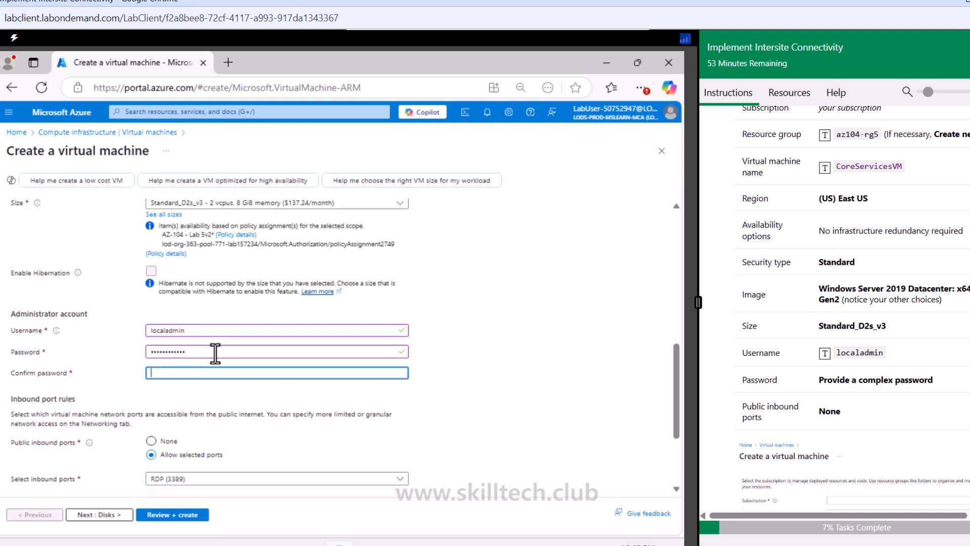
type("•••••••••")
Step: Keep the remaining basics and the disk defaults and continue to the Networking tab
scroll(281, 435, "down", 3)
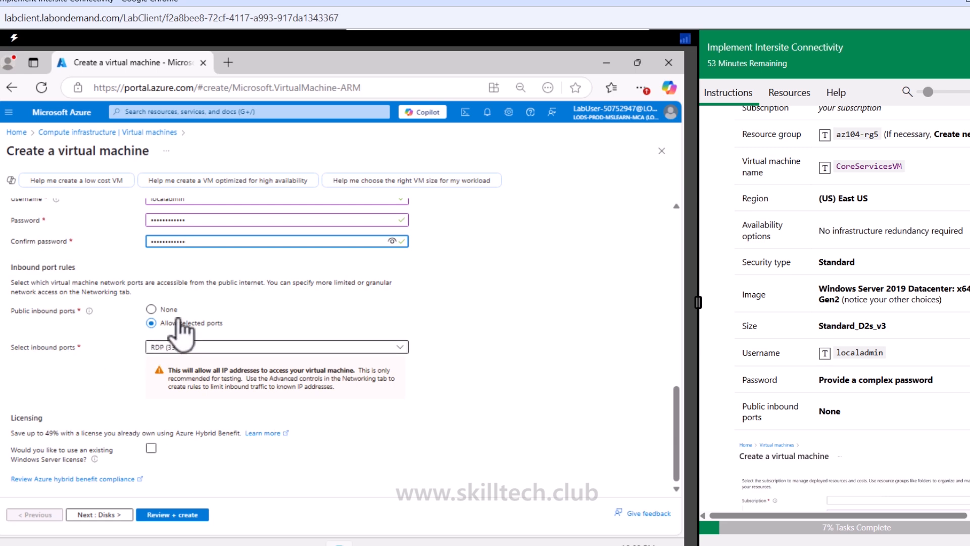
scroll(813, 414, "down", 5)
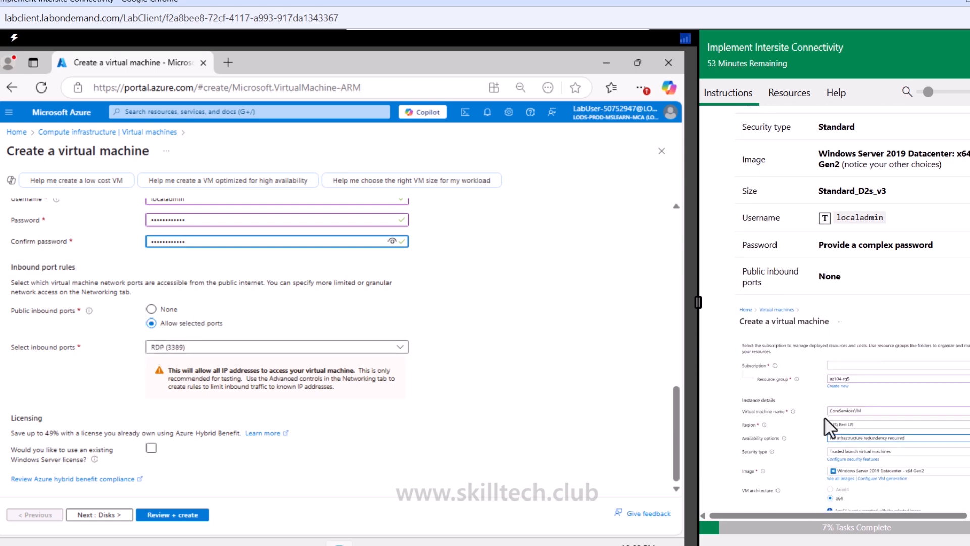
scroll(792, 427, "down", 3)
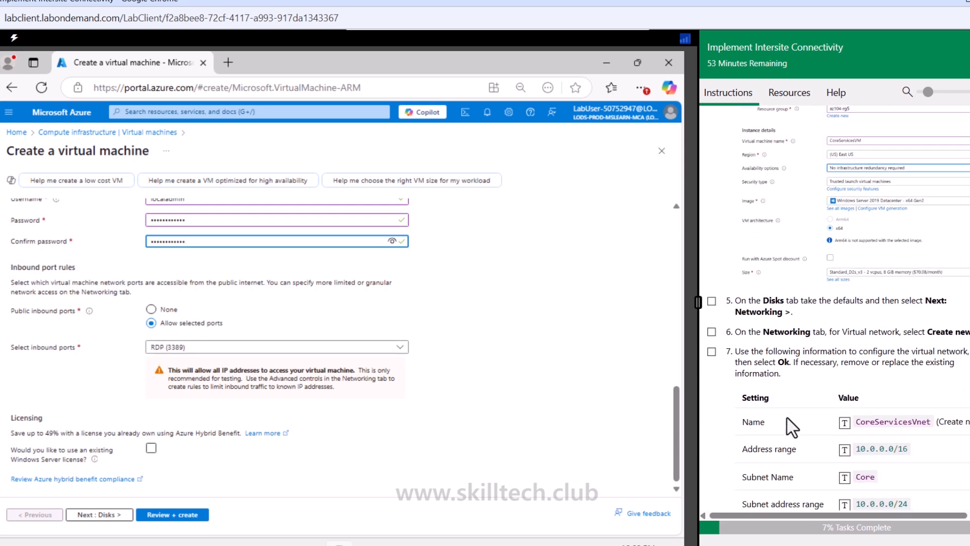
left_click(119, 515)
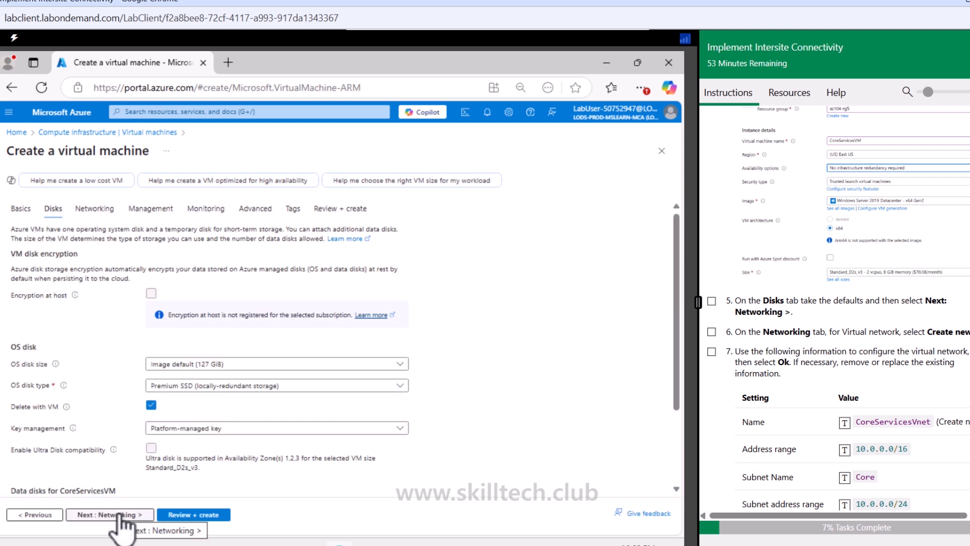
scroll(200, 298, "down", 2)
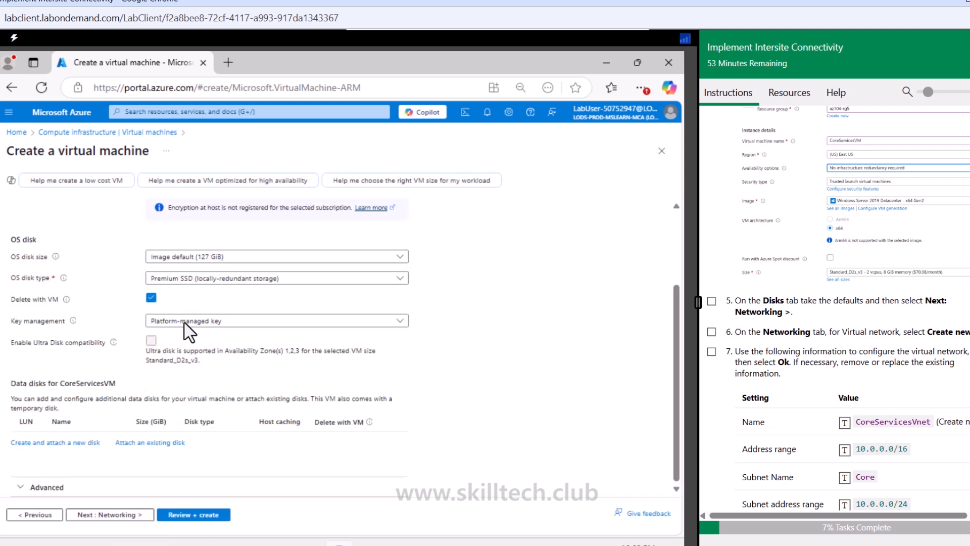
left_click(135, 511)
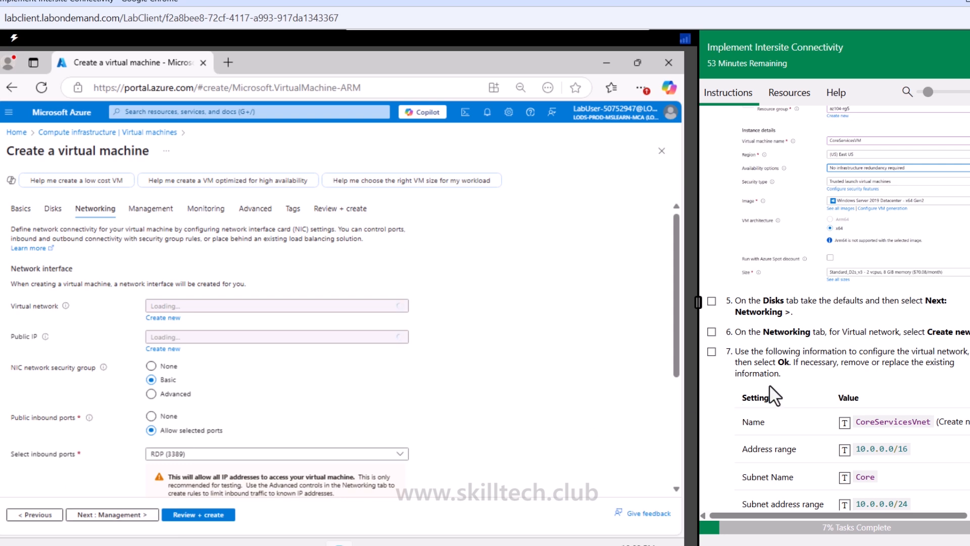
Step: Create a new virtual network named CoreServicesVnet, renaming its subnet to Core, and confirm it
scroll(773, 394, "down", 3)
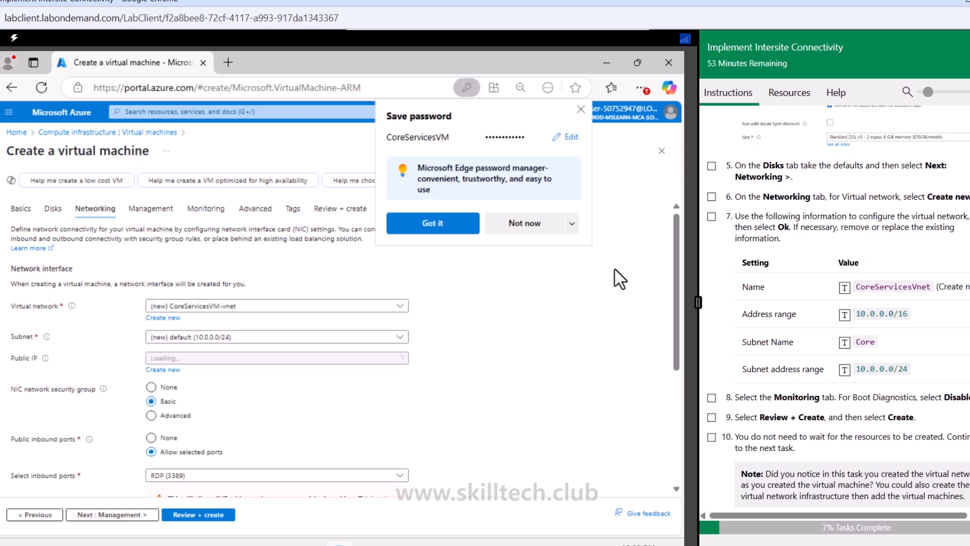
left_click(581, 109)
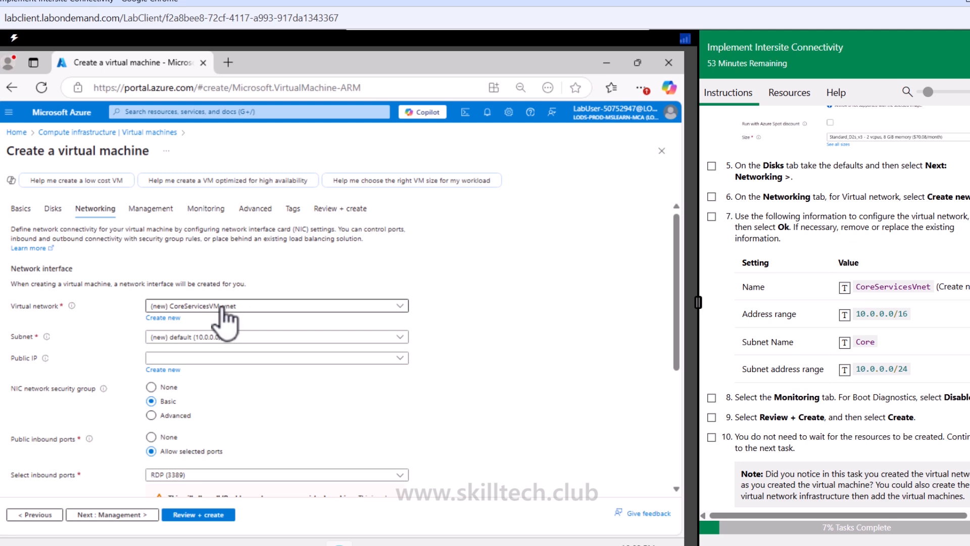
left_click(168, 316)
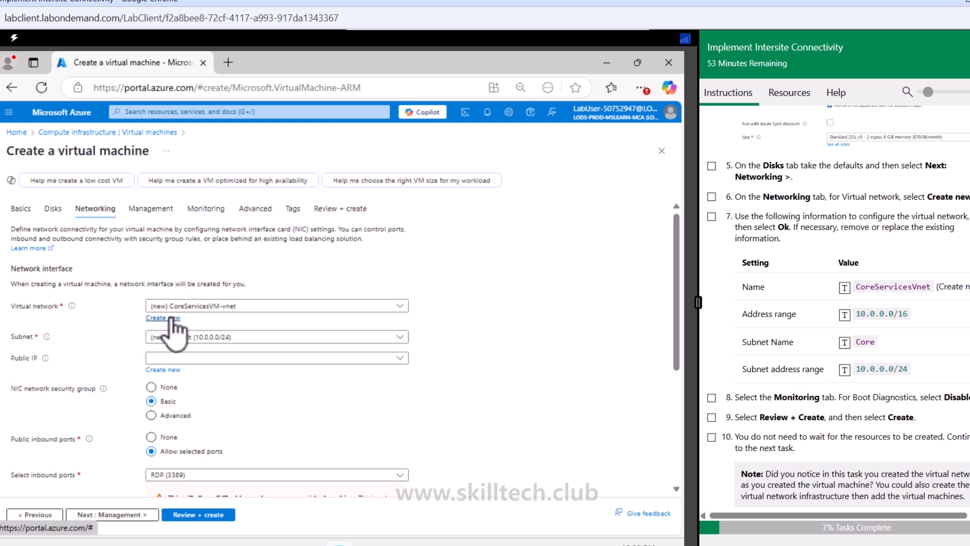
triple_click(358, 212)
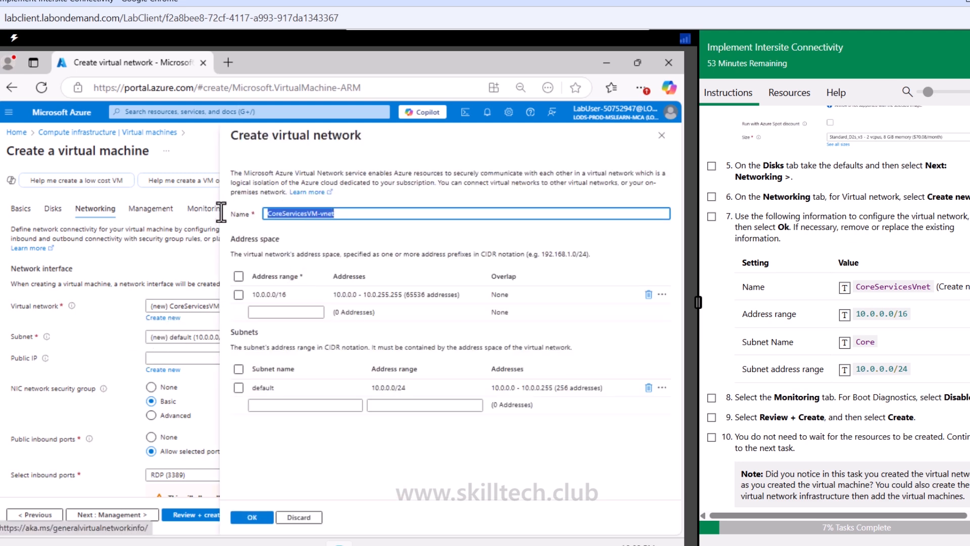
left_click(843, 292)
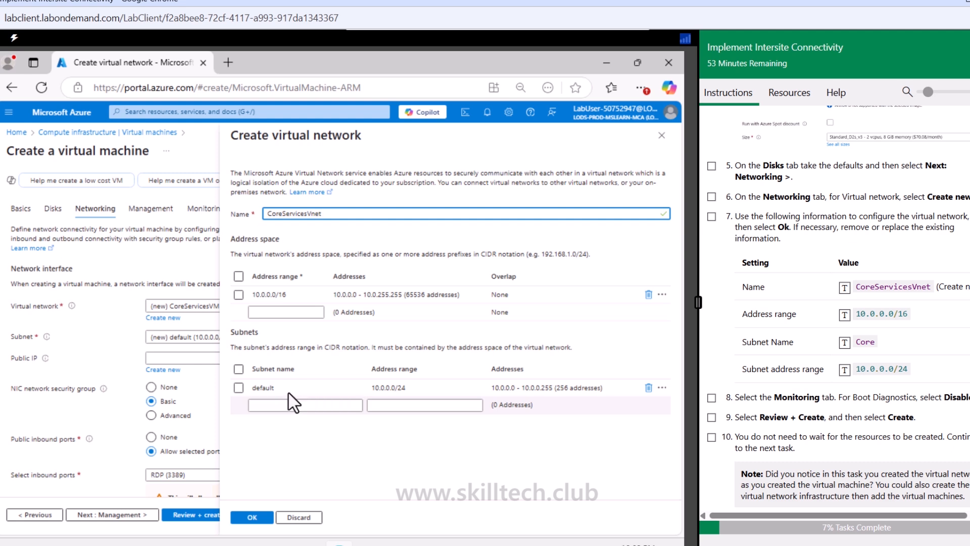
left_click_drag(288, 389, 252, 388)
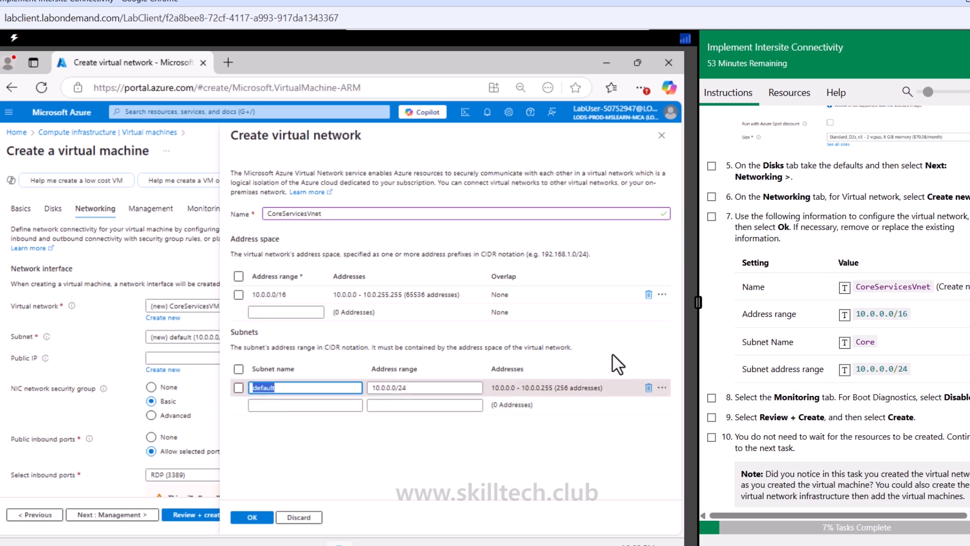
left_click(844, 343)
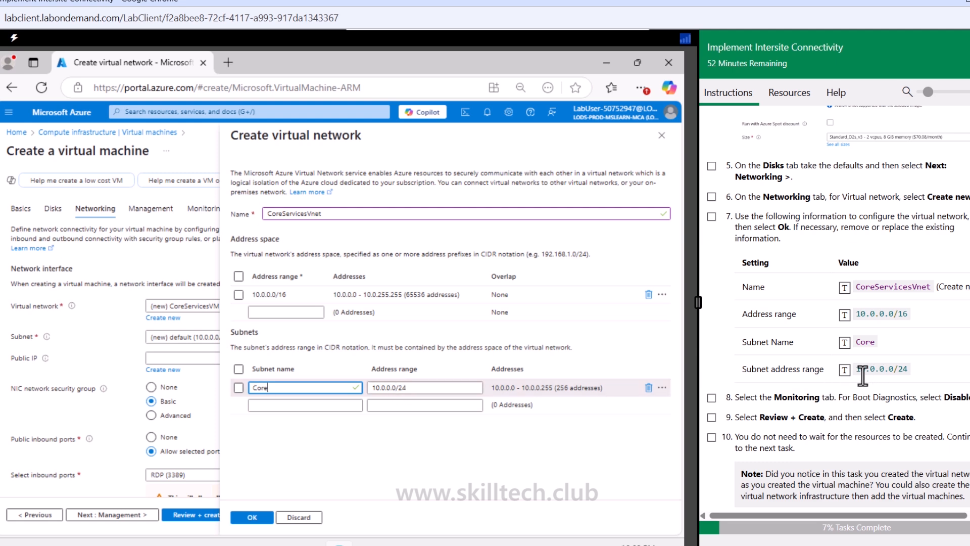
left_click(712, 397)
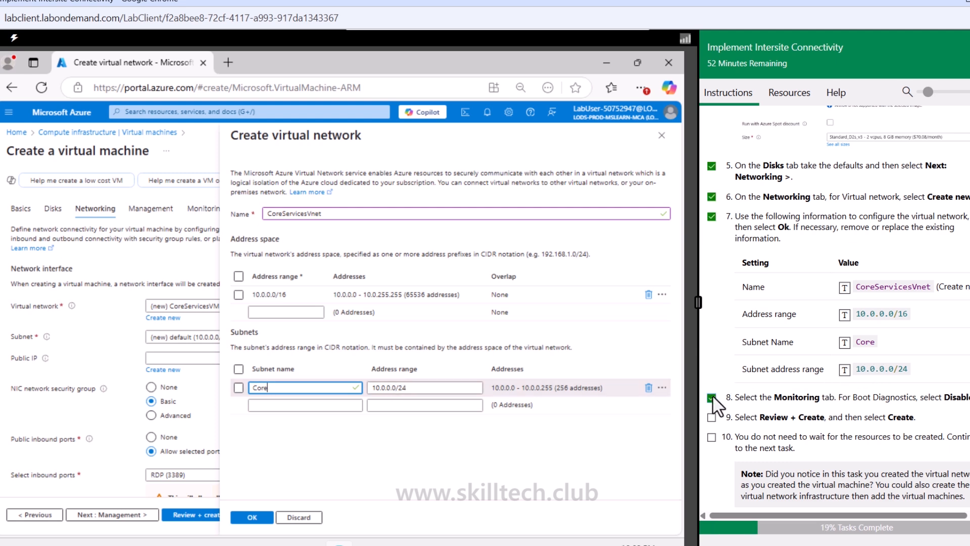
left_click(253, 516)
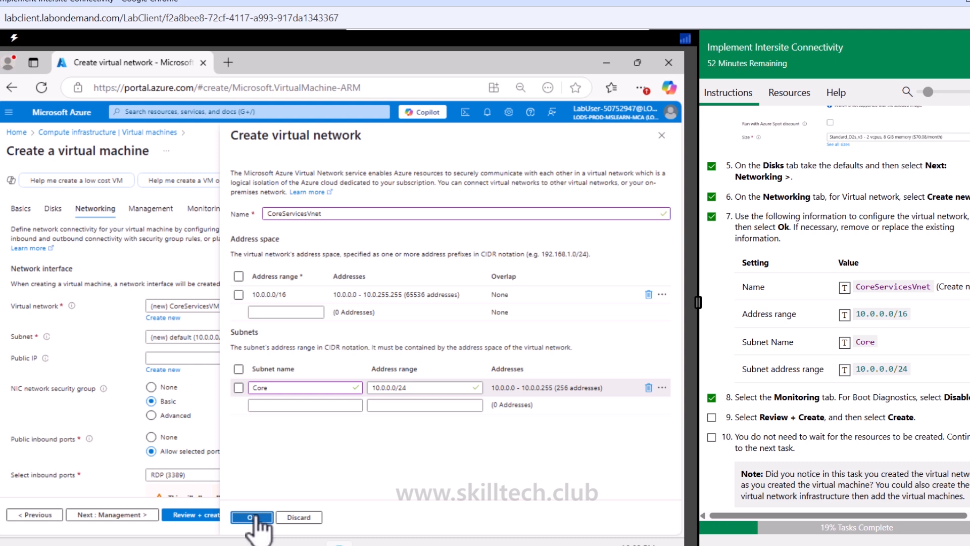
Step: Move on to the Monitoring tab and disable boot diagnostics
left_click(105, 515)
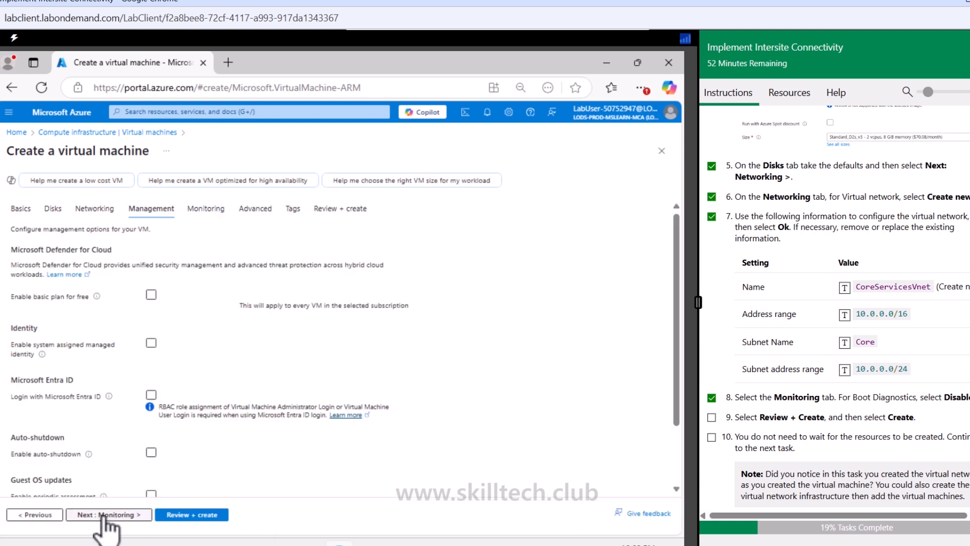
left_click(105, 515)
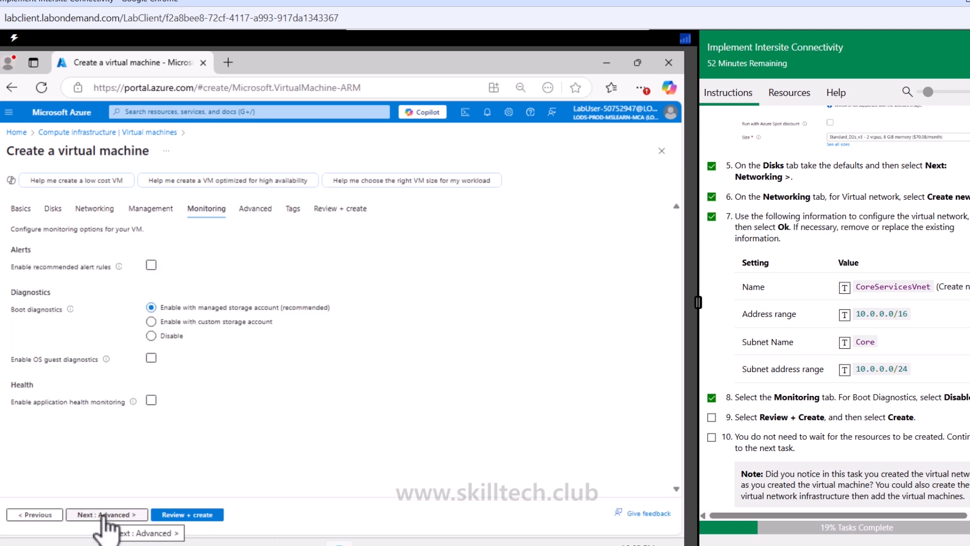
left_click(151, 336)
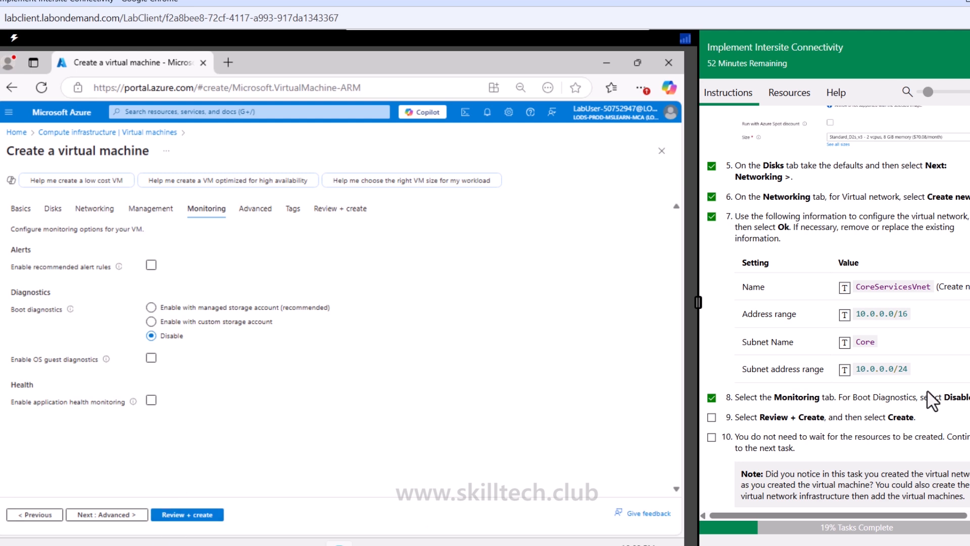
Step: Review the virtual machine configuration and create it
scroll(802, 413, "down", 3)
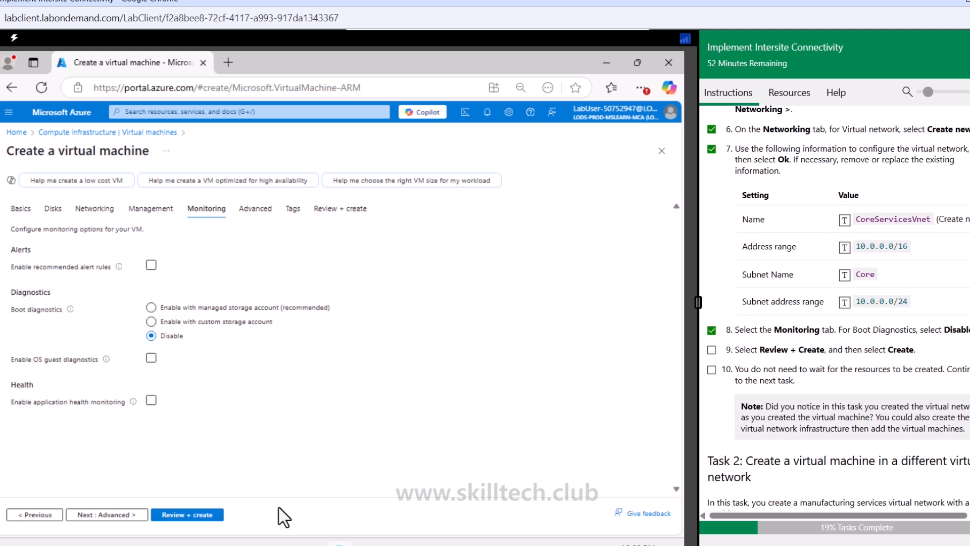
left_click(186, 514)
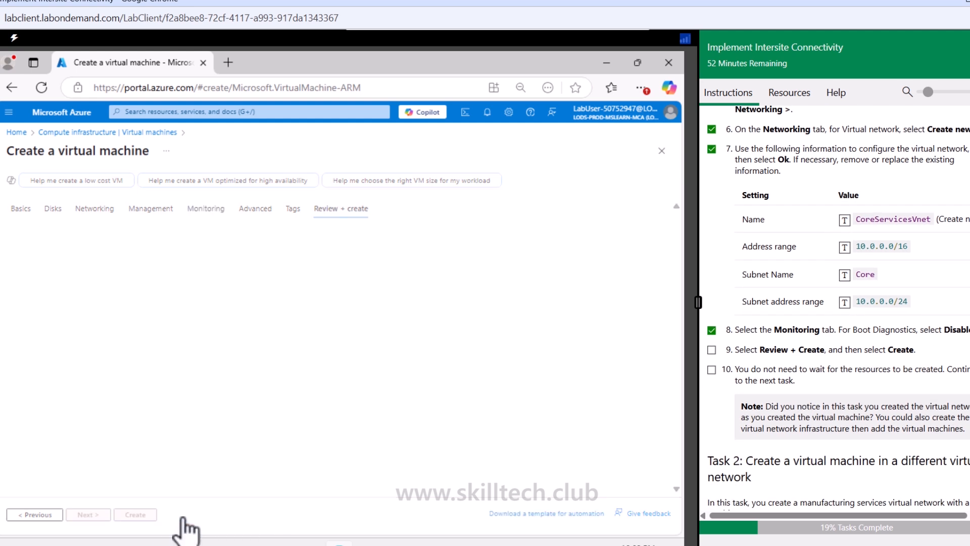
left_click(712, 369)
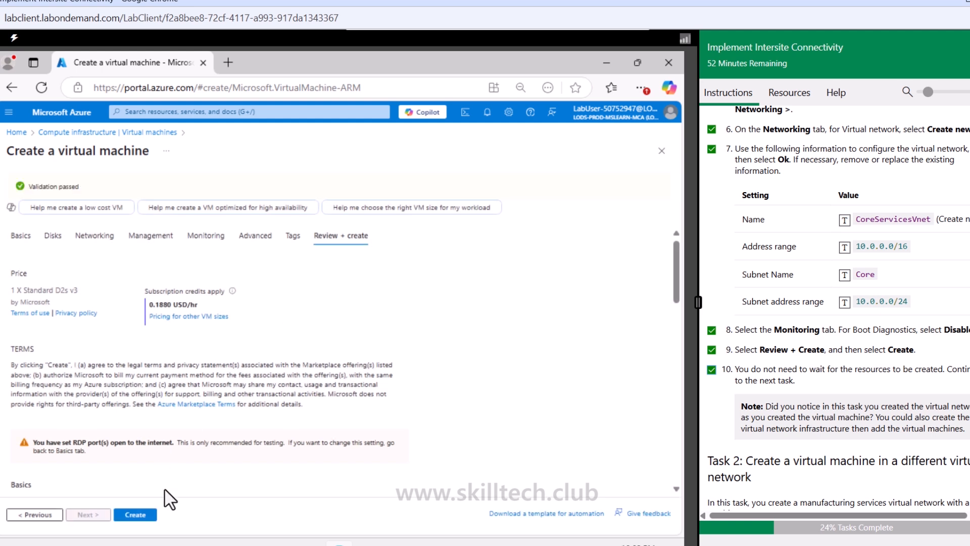
left_click(134, 514)
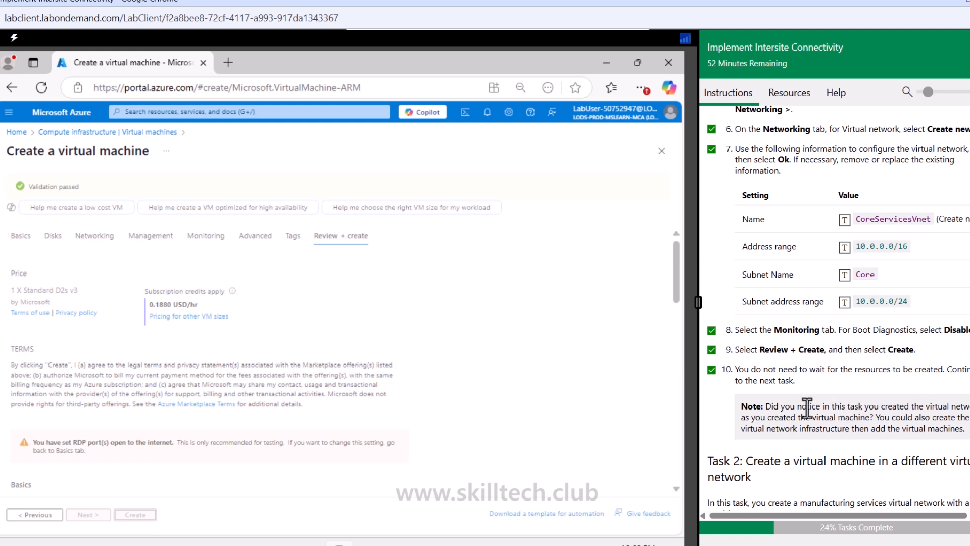
Step: Read the lab instructions for Task 2, creating a manufacturing virtual machine in a different network
scroll(807, 408, "down", 1)
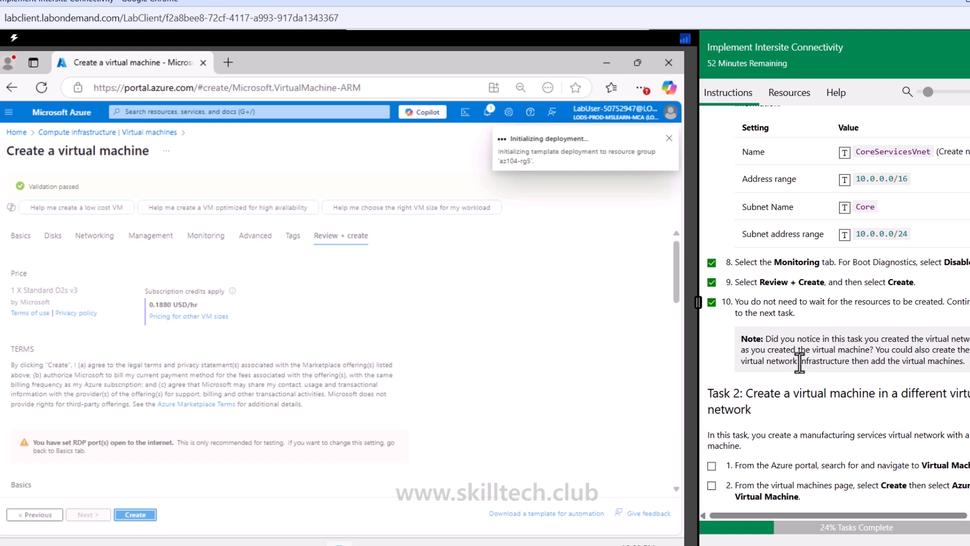
left_click_drag(950, 360, 760, 362)
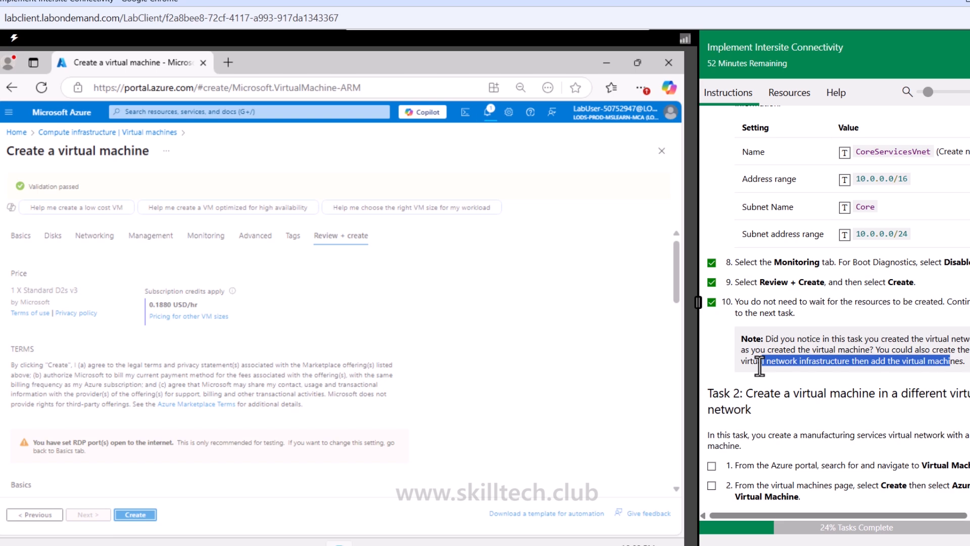
scroll(759, 364, "down", 4)
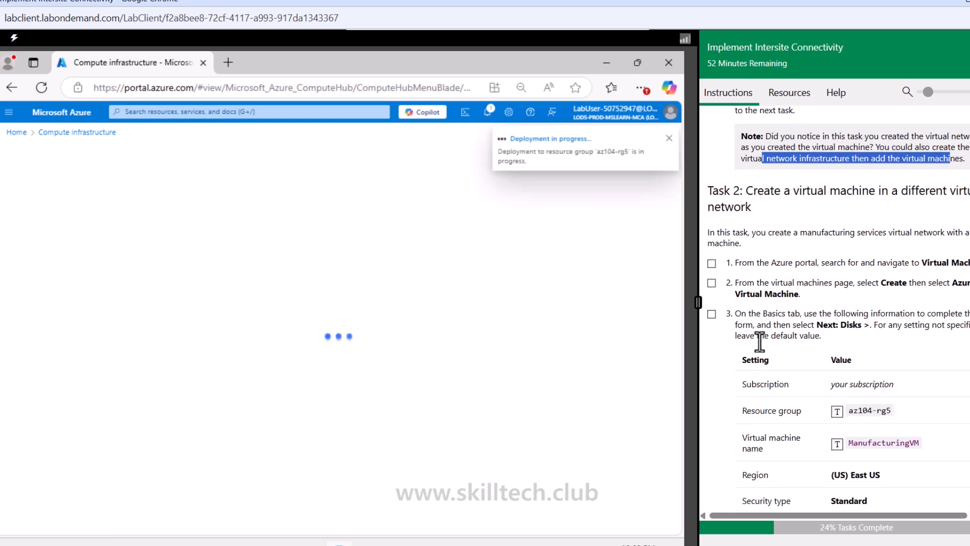
left_click(767, 192)
left_click_drag(768, 192, 964, 192)
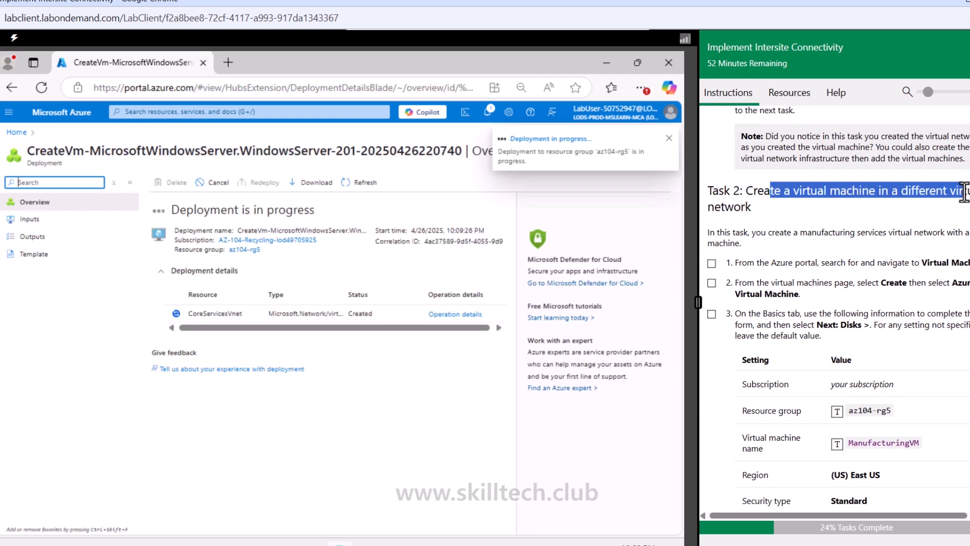
left_click(730, 207)
scroll(729, 208, "down", 1)
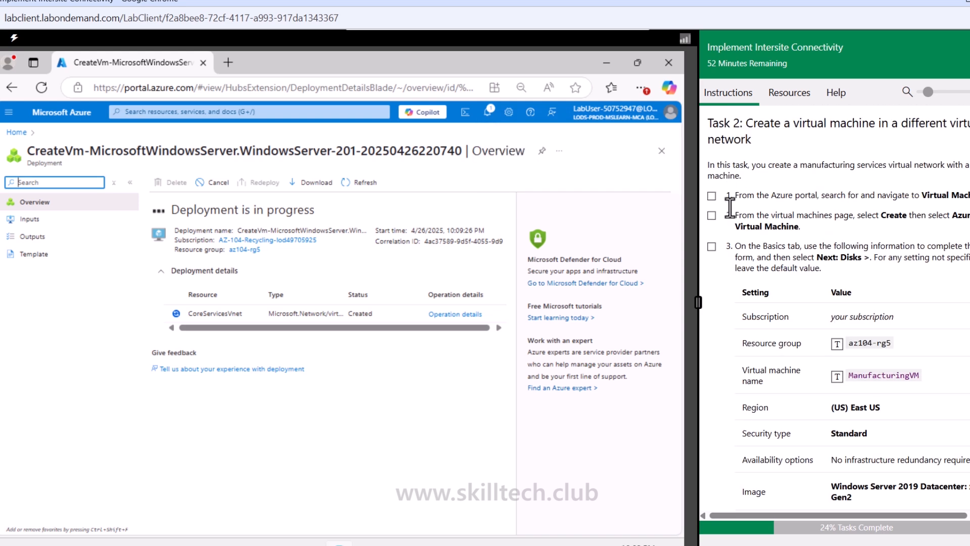
left_click_drag(800, 165, 846, 168)
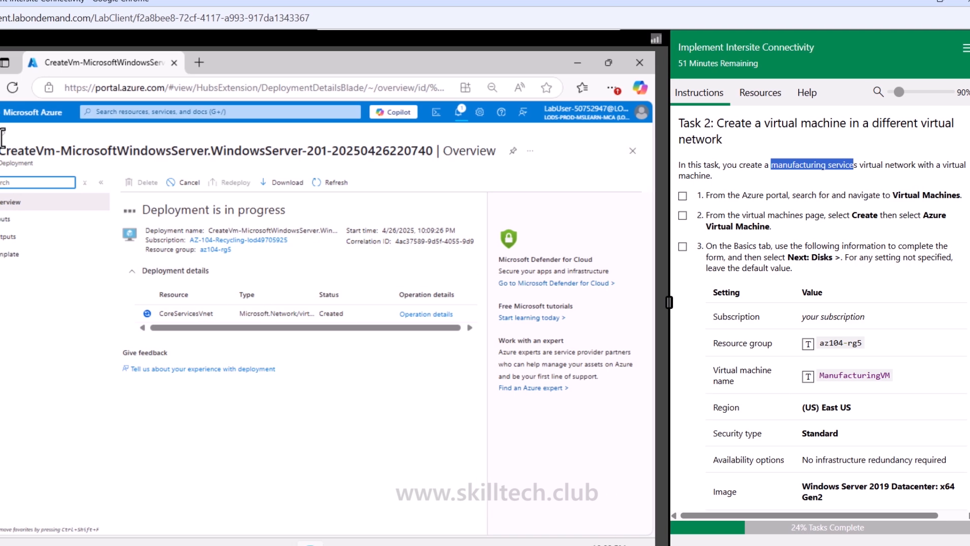
Step: Open the Azure portal home page in a new browser tab
right_click(6, 113)
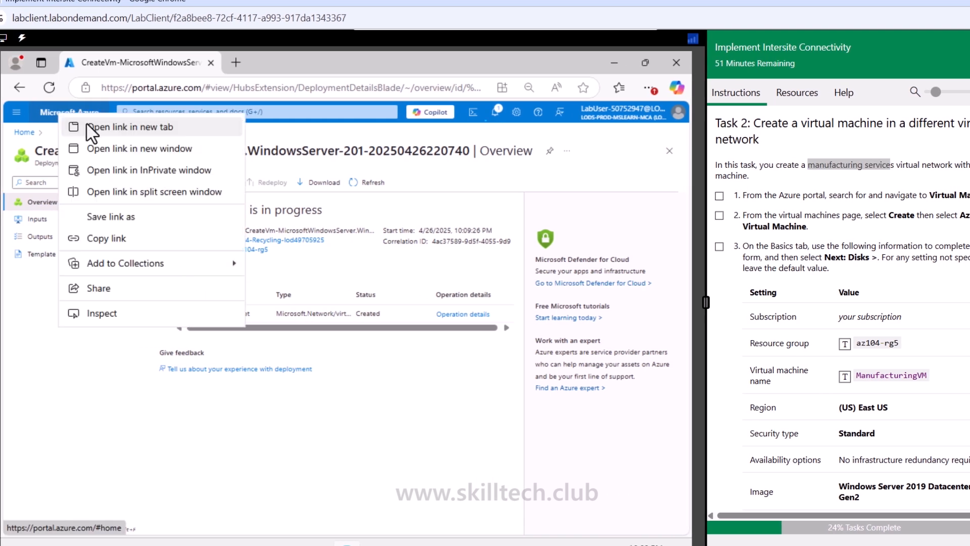
left_click(88, 126)
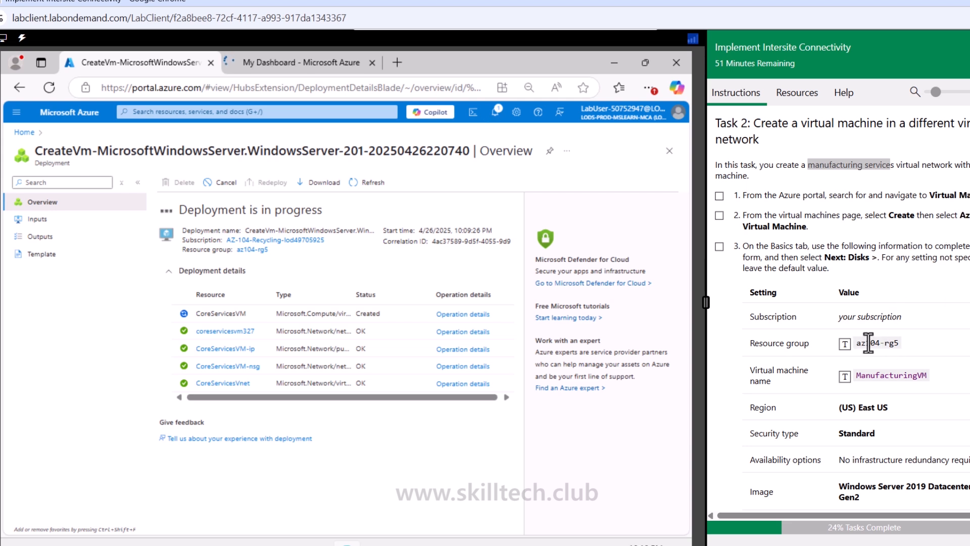
left_click(303, 63)
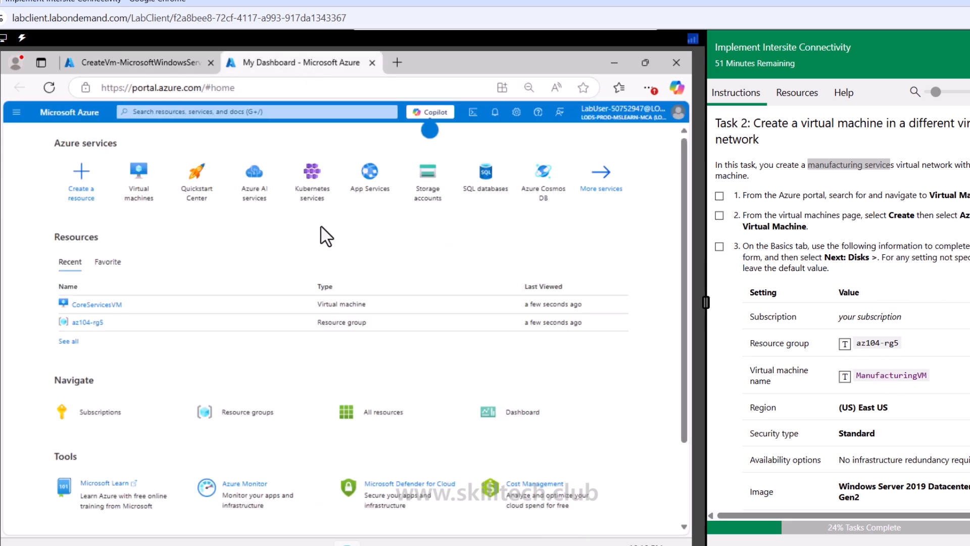
Step: Go to Virtual machines and start creating a new Azure virtual machine
left_click(144, 188)
left_click(676, 138)
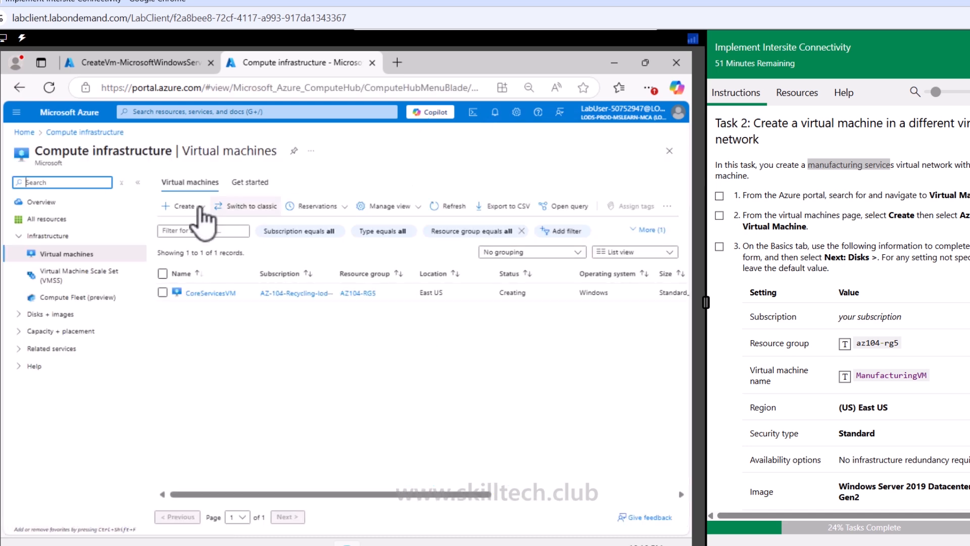
left_click(181, 206)
left_click(201, 234)
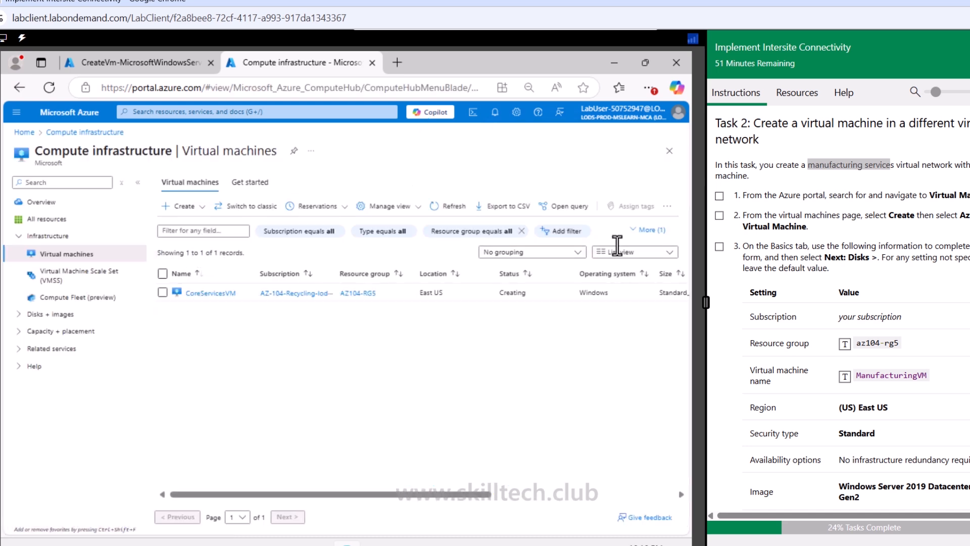
left_click(719, 215)
left_click(719, 196)
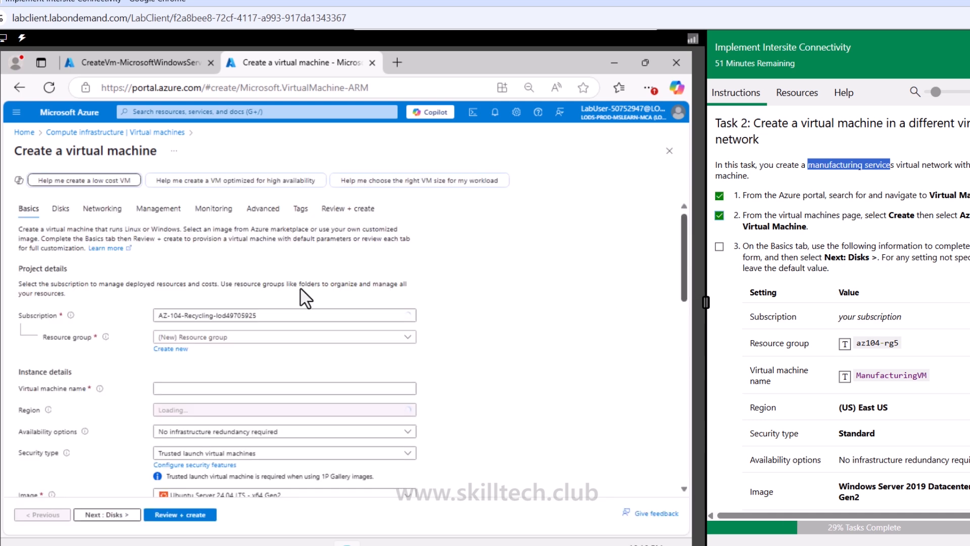
Step: Select the az104-rg5 resource group and name the virtual machine ManufacturingVM
left_click(201, 338)
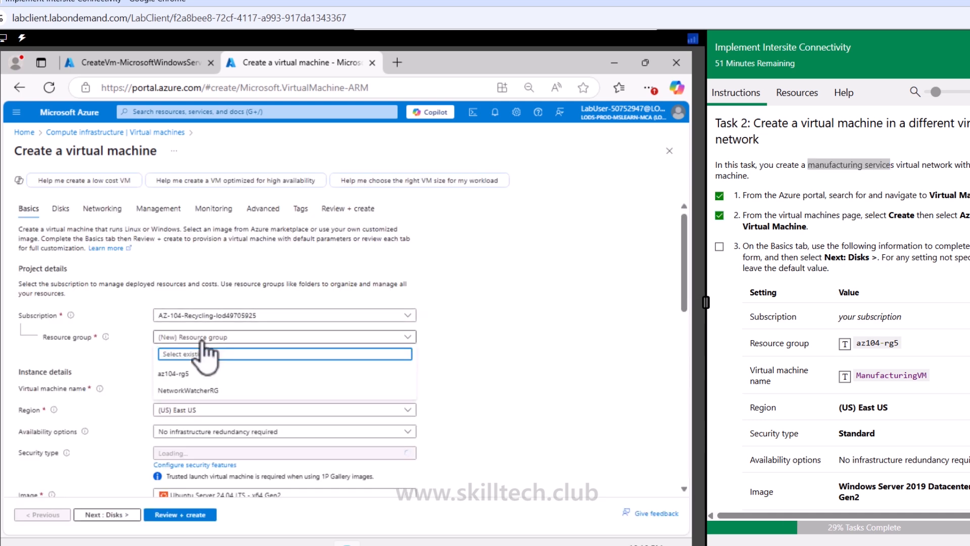
left_click(205, 373)
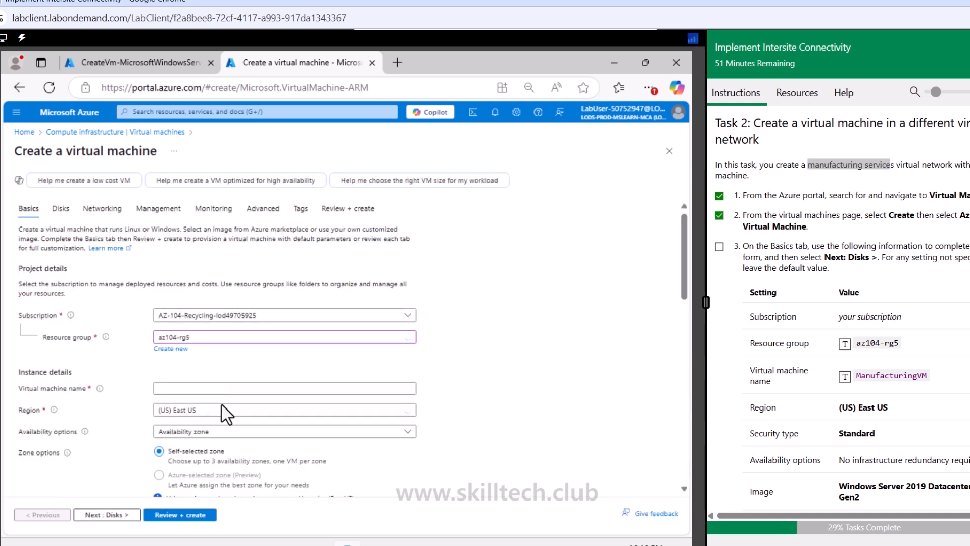
left_click(227, 390)
left_click(845, 378)
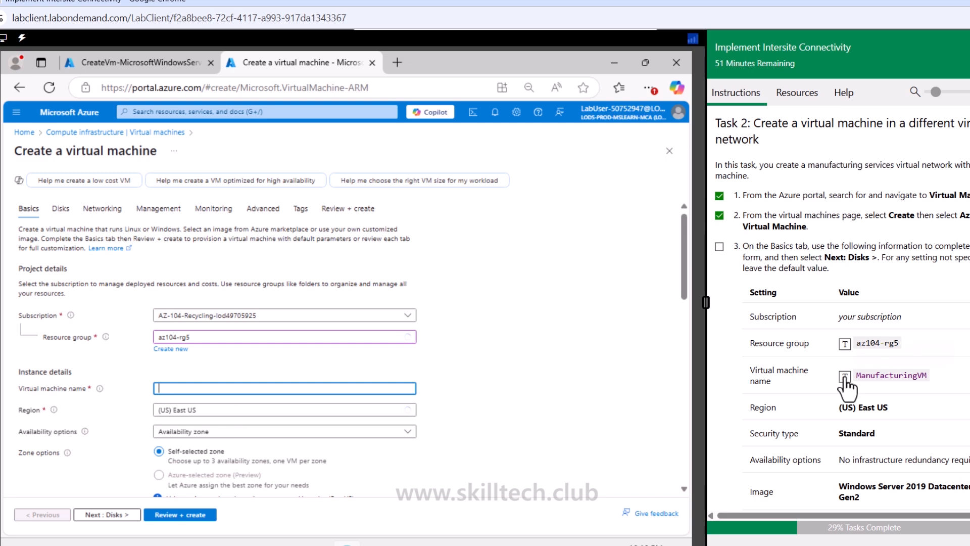
scroll(845, 379, "down", 2)
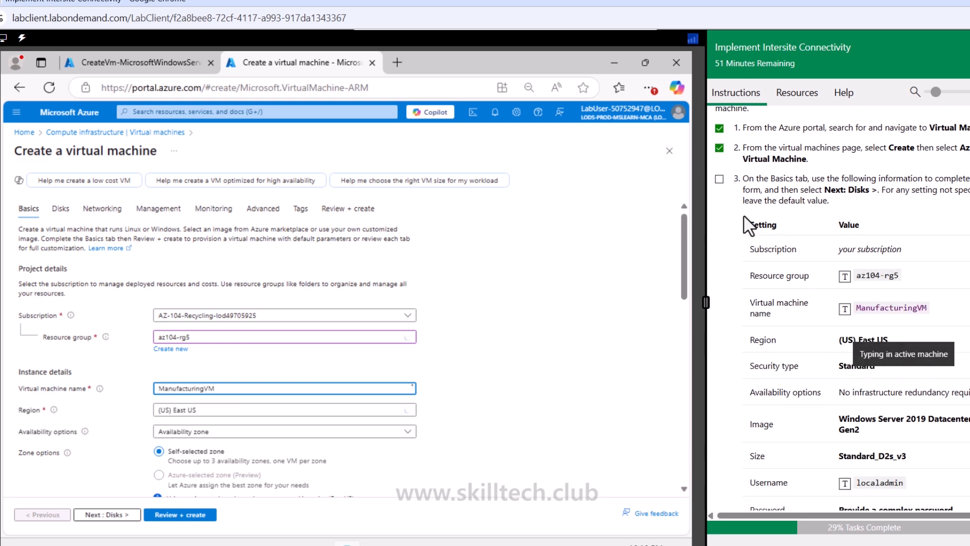
left_click(719, 180)
Step: Set availability options to No infrastructure redundancy required and the security type to Standard
scroll(784, 359, "down", 2)
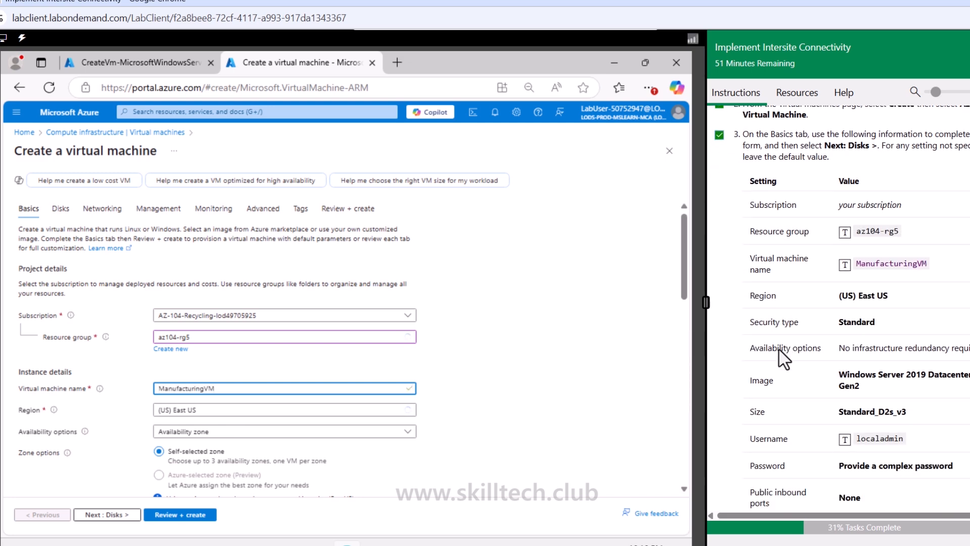
scroll(258, 424, "down", 3)
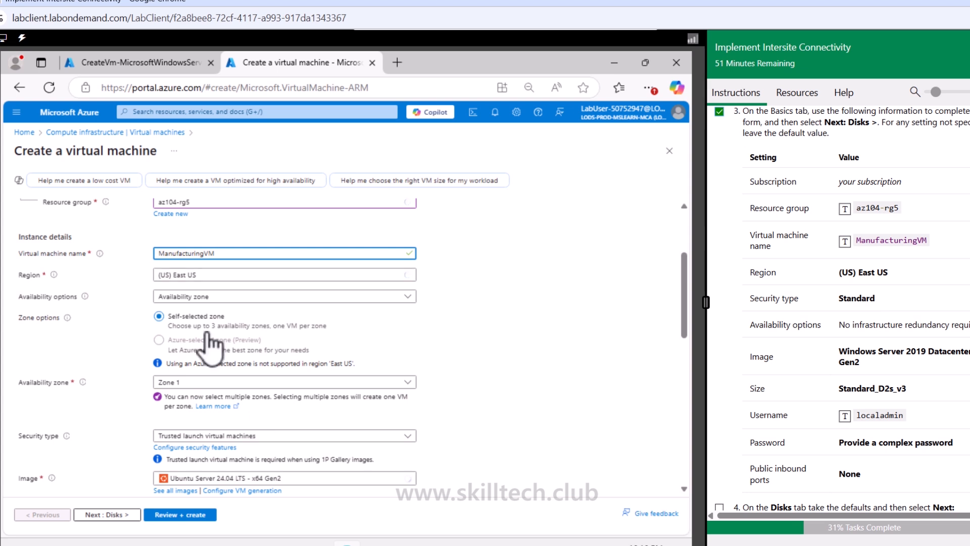
left_click(229, 296)
left_click(234, 311)
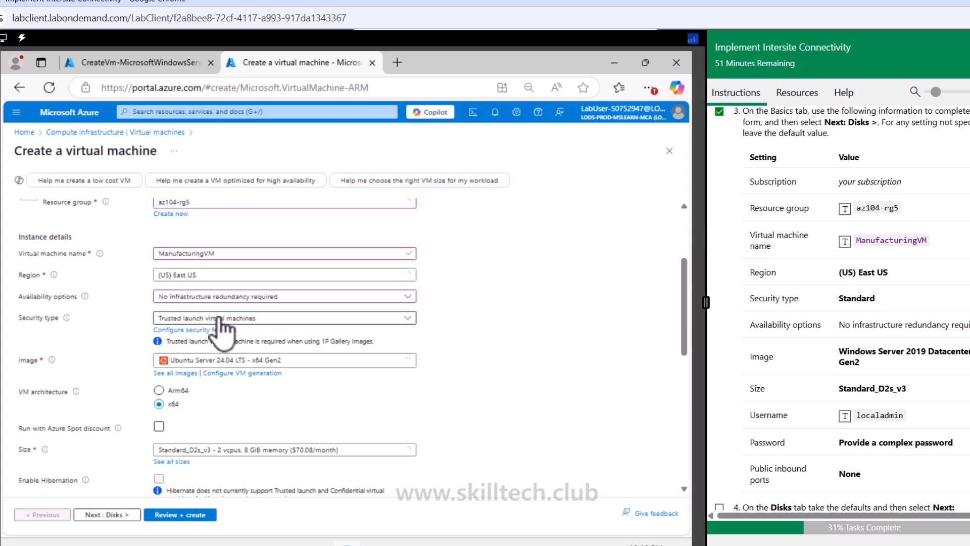
left_click(235, 320)
left_click(237, 329)
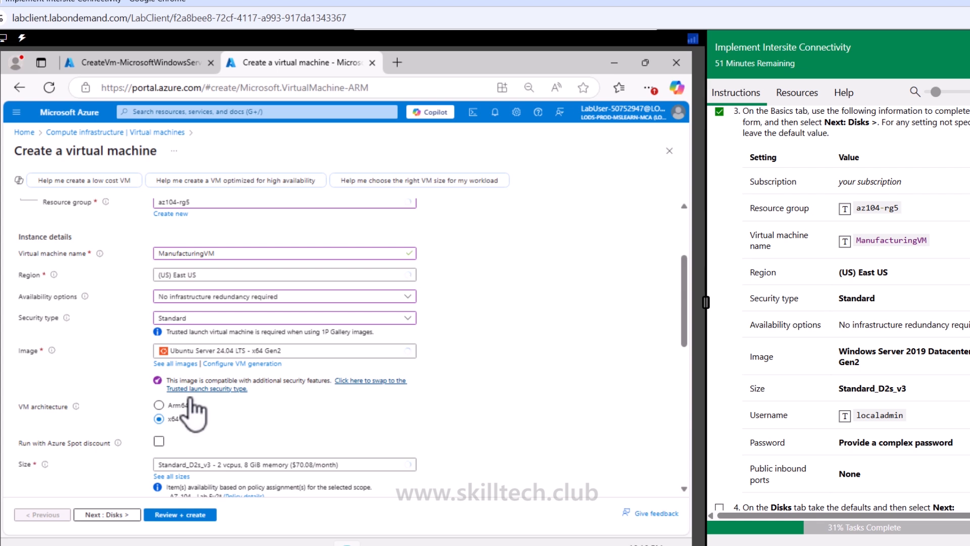
Step: Set the virtual machine image to Windows Server 2019 Datacenter - x64 Gen2
left_click(212, 351)
scroll(234, 290, "down", 3)
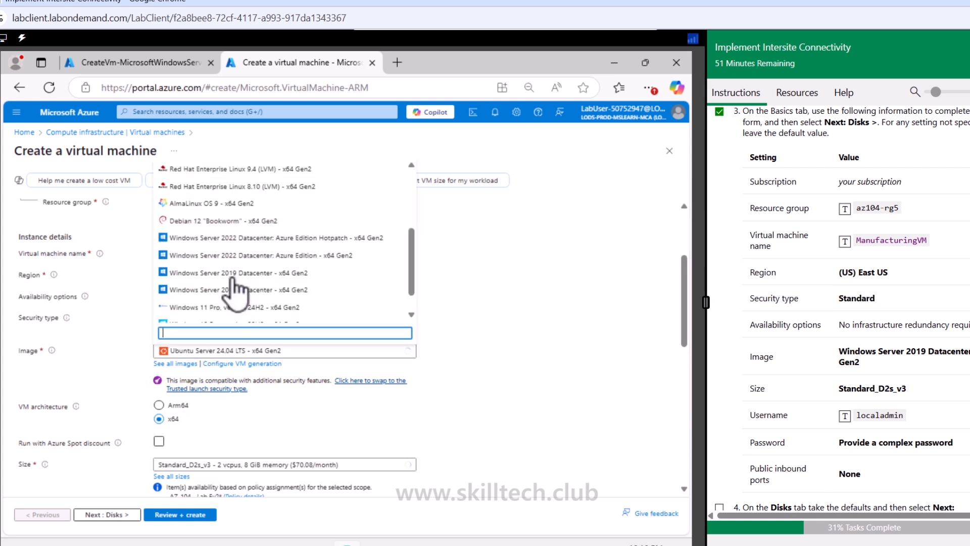
scroll(234, 292, "up", 3)
left_click(283, 185)
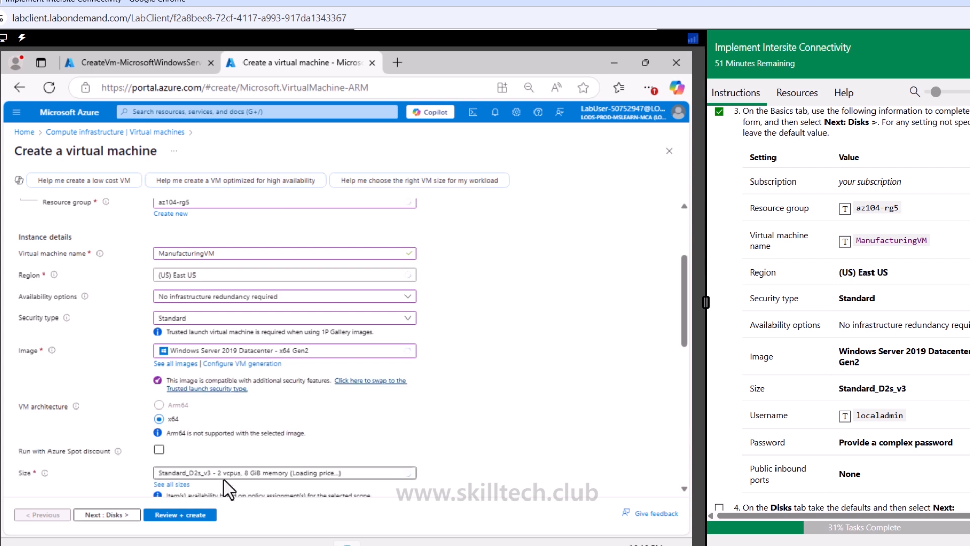
Step: Set the administrator username to localadmin and paste the account password into the password fields
scroll(227, 490, "down", 3)
left_click(197, 456)
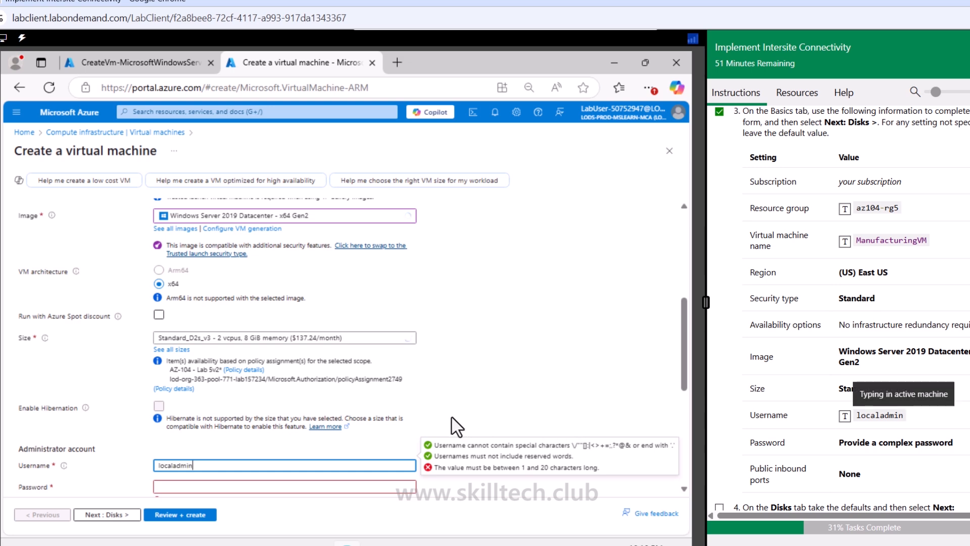
scroll(444, 416, "down", 3)
left_click(288, 349)
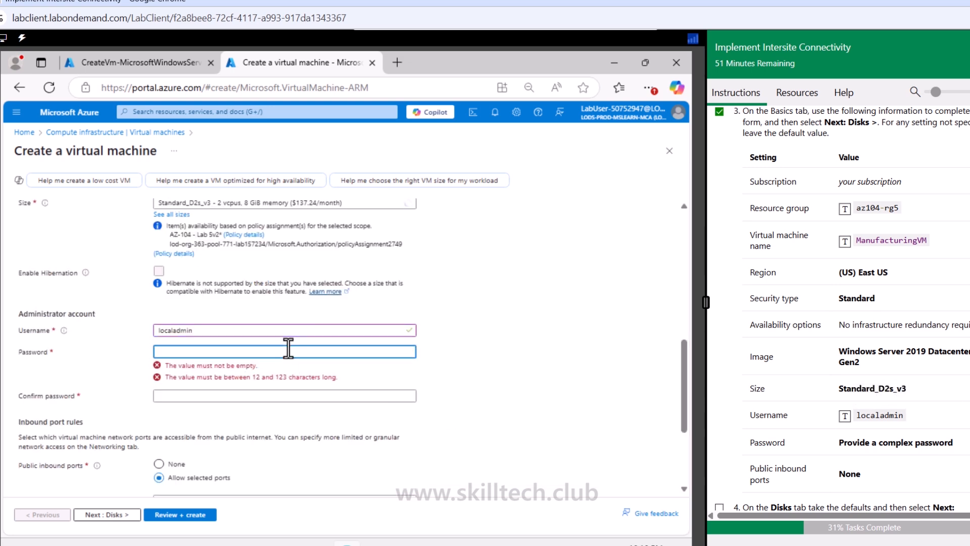
key("ctrl+v")
key("Tab")
key("ctrl+v")
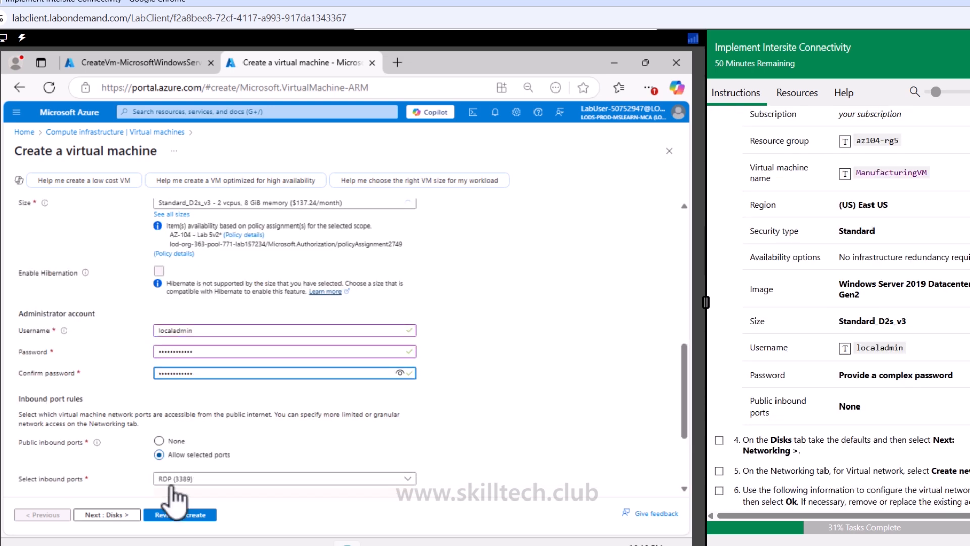
Step: Keep the default disk settings and continue to the Networking tab
left_click(113, 514)
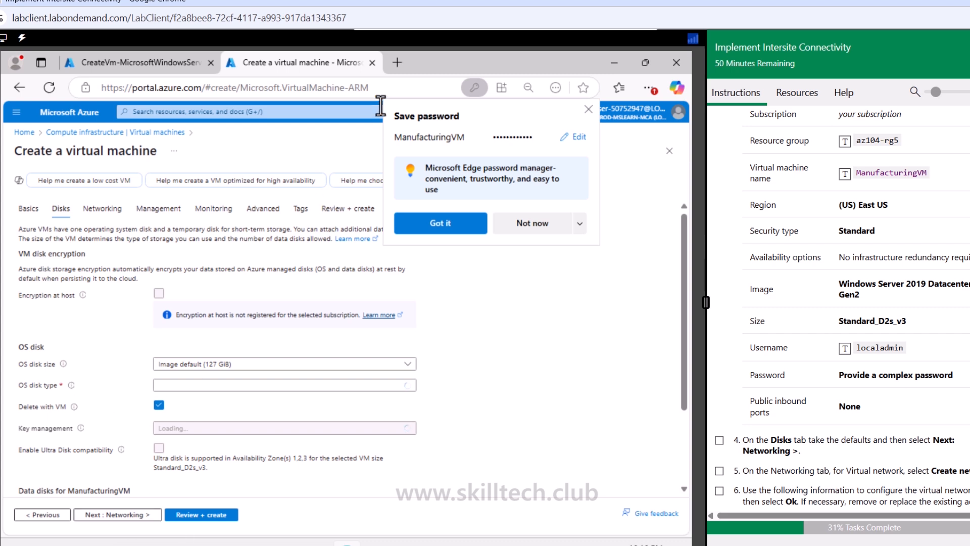
left_click(588, 109)
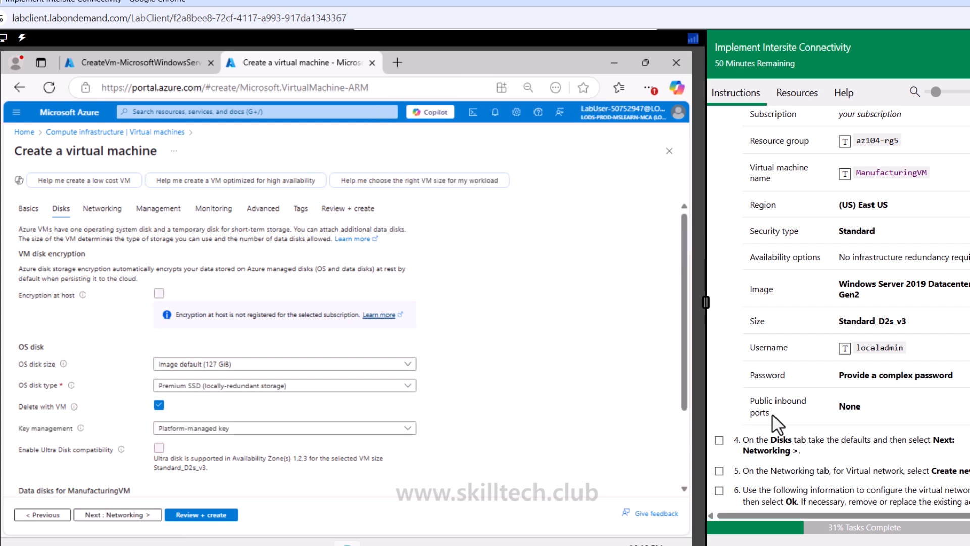
left_click(719, 440)
scroll(717, 469, "down", 1)
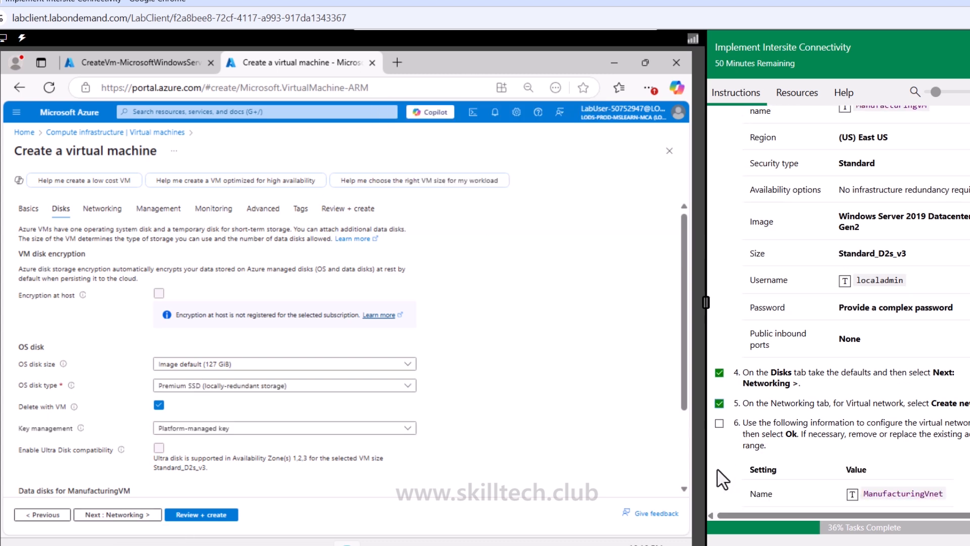
left_click(143, 516)
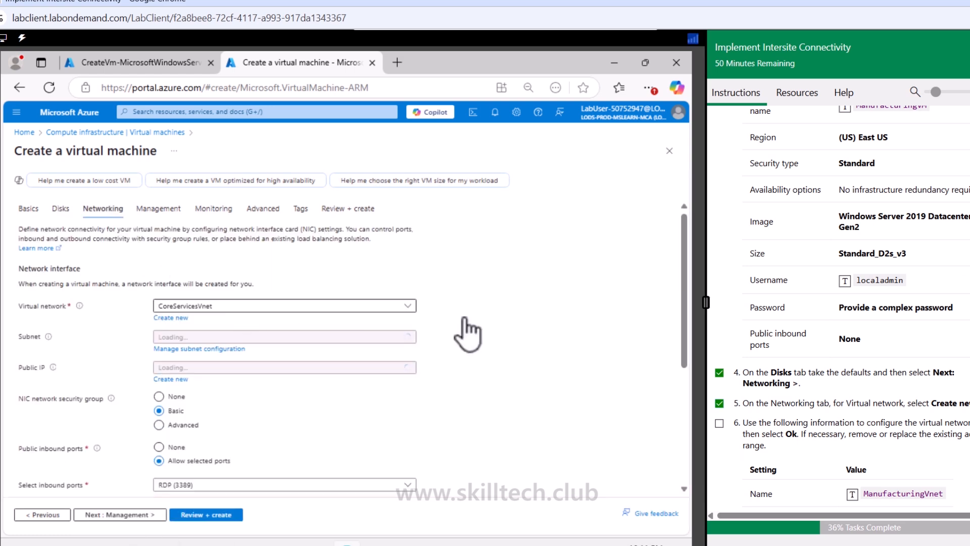
Step: Create a new virtual network named ManufacturingVnet with address range 172.16.0.0/16
scroll(892, 366, "down", 2)
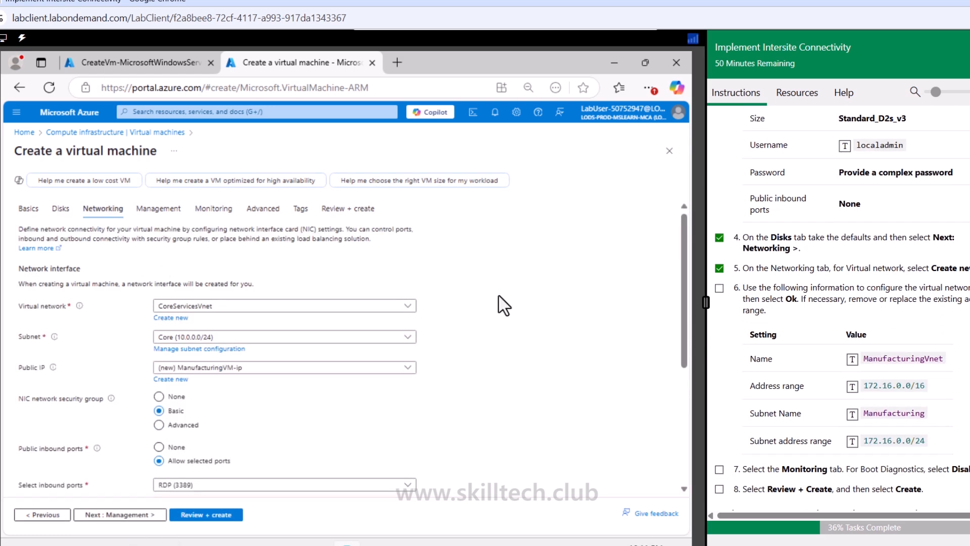
left_click(171, 318)
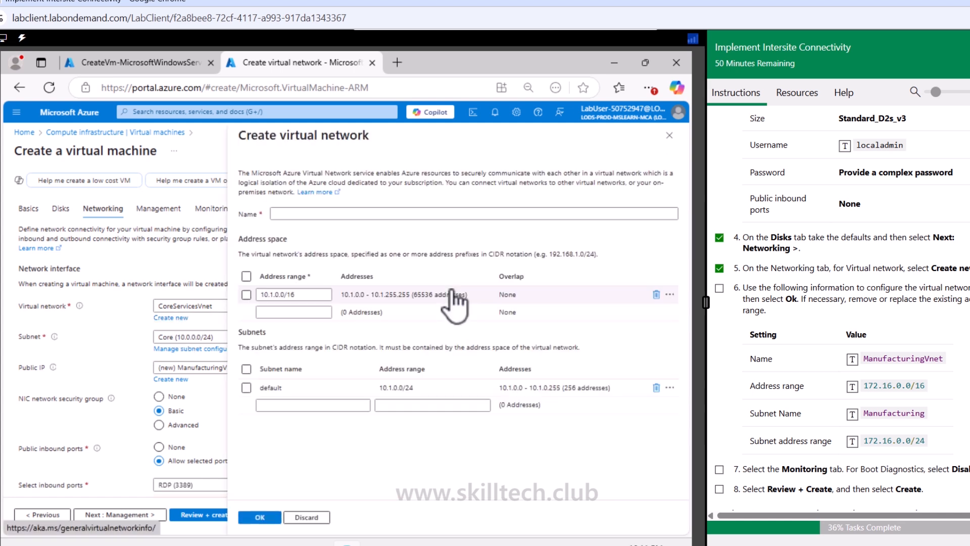
left_click(435, 213)
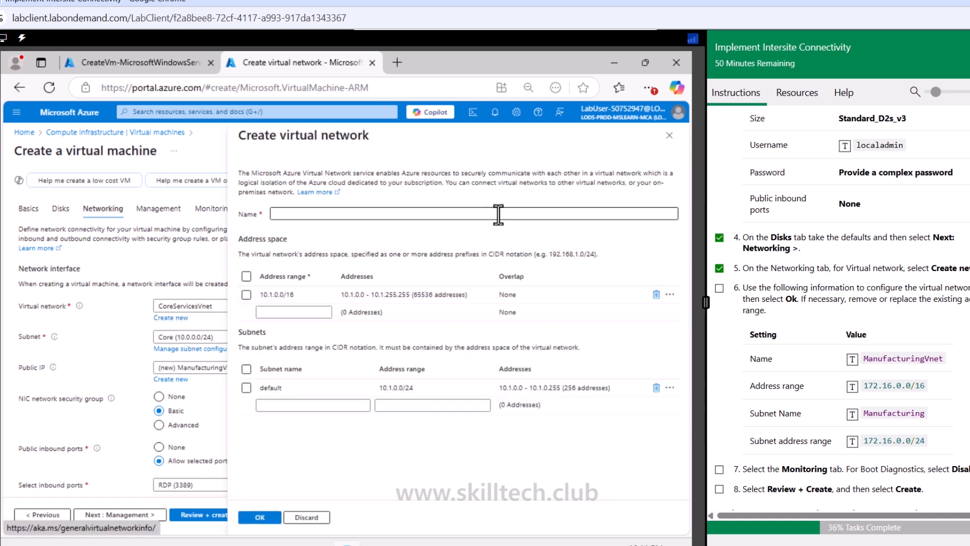
left_click(853, 359)
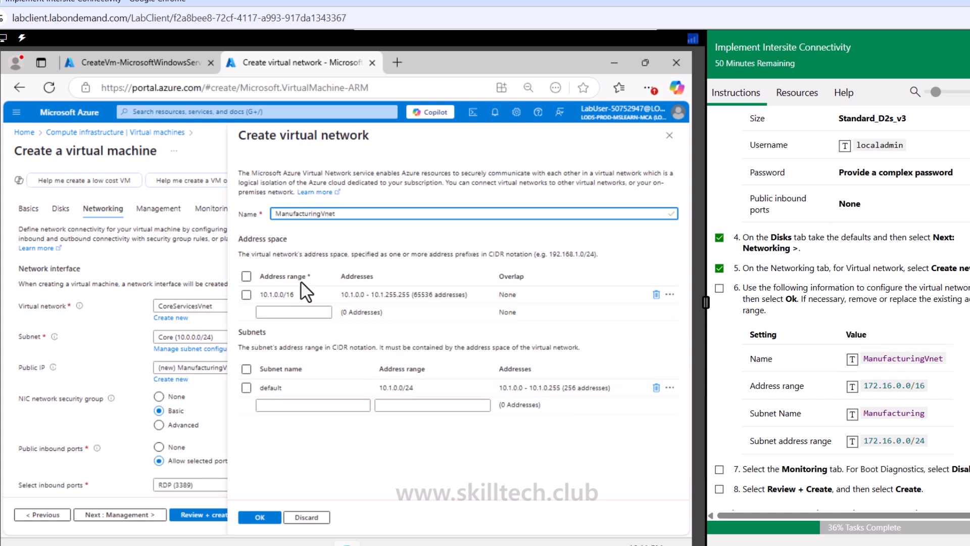
left_click(276, 295)
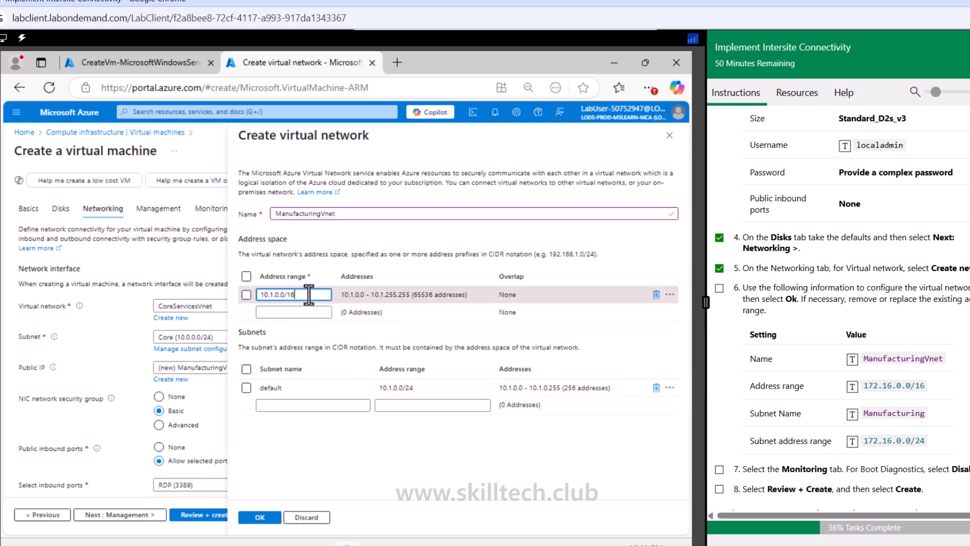
left_click_drag(296, 295, 248, 295)
left_click(853, 387)
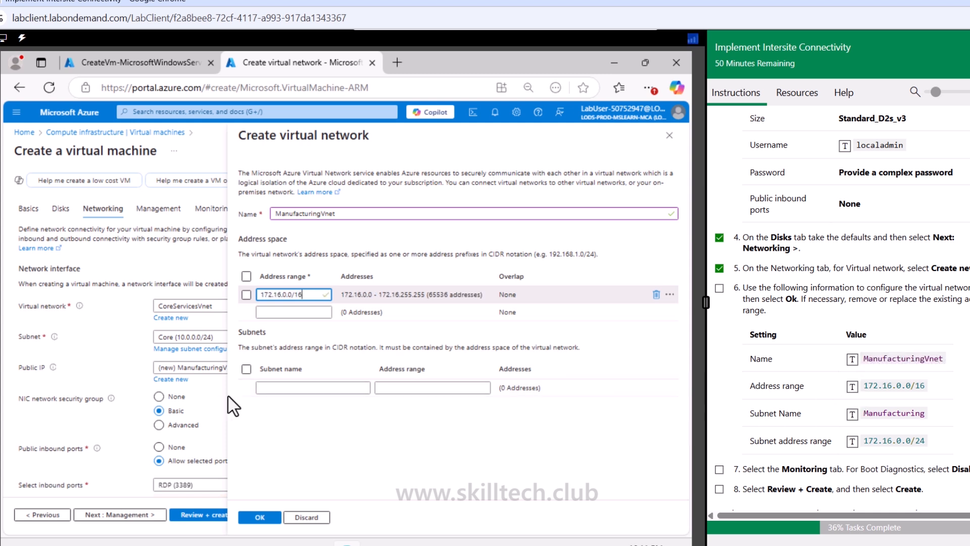
Step: Add a subnet named Manufacturing with address range 172.16.0.0/24 and confirm the new virtual network
left_click(303, 387)
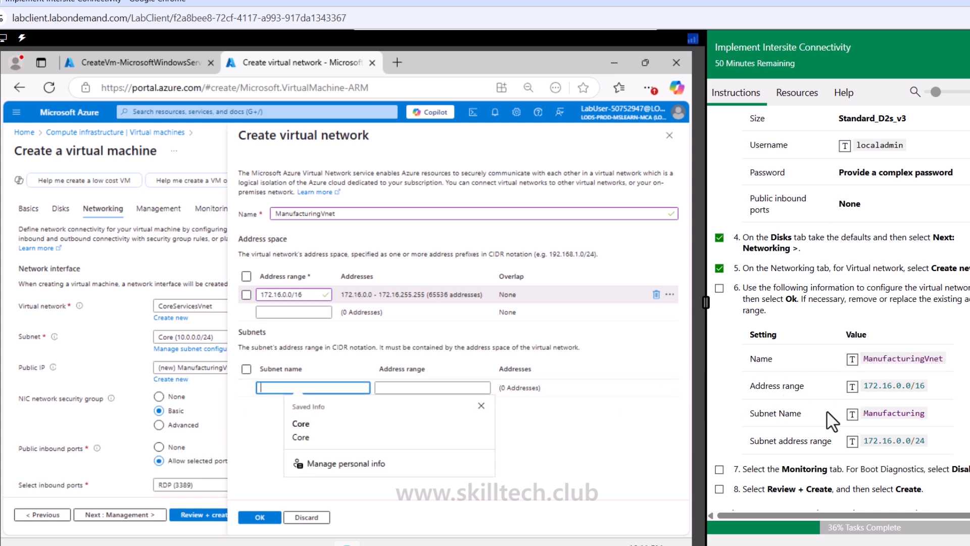
left_click(852, 414)
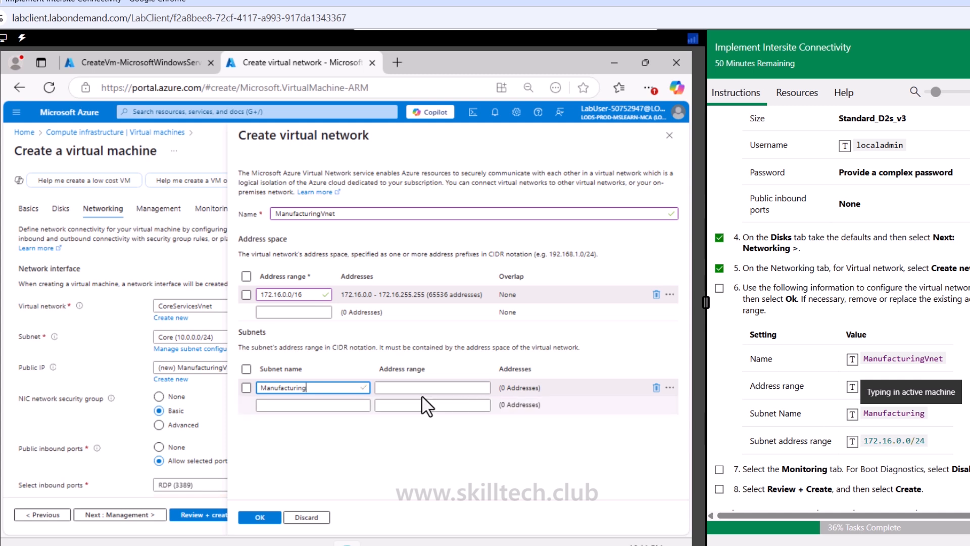
left_click(407, 388)
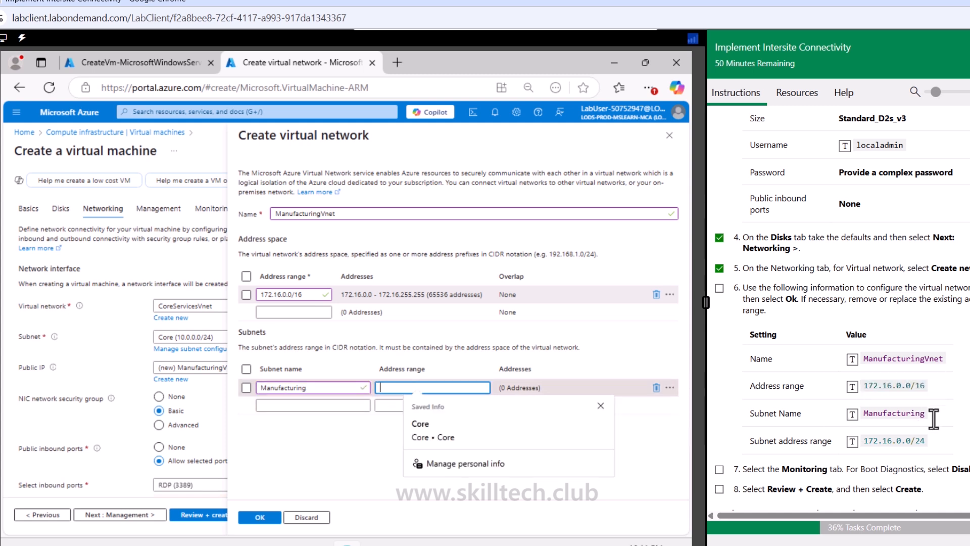
left_click(852, 441)
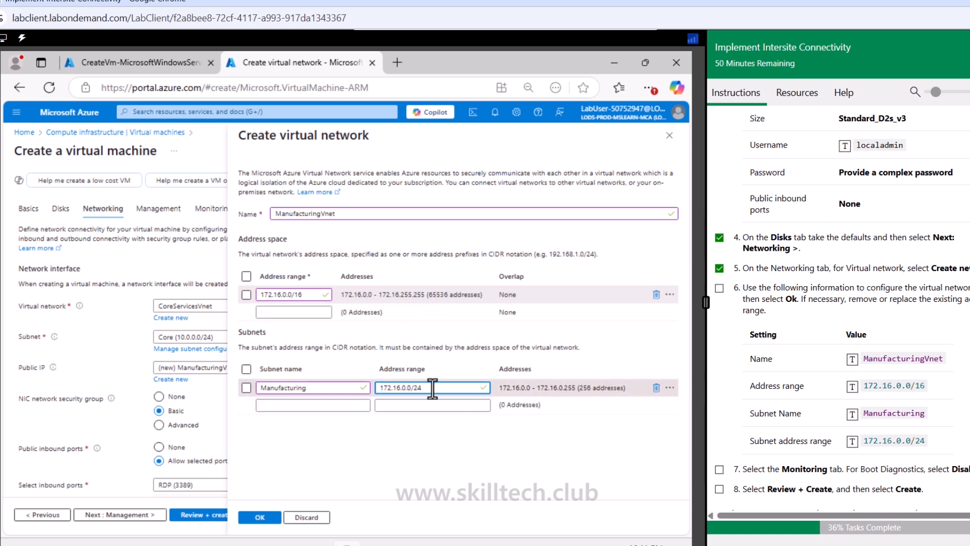
left_click(720, 288)
left_click(719, 469)
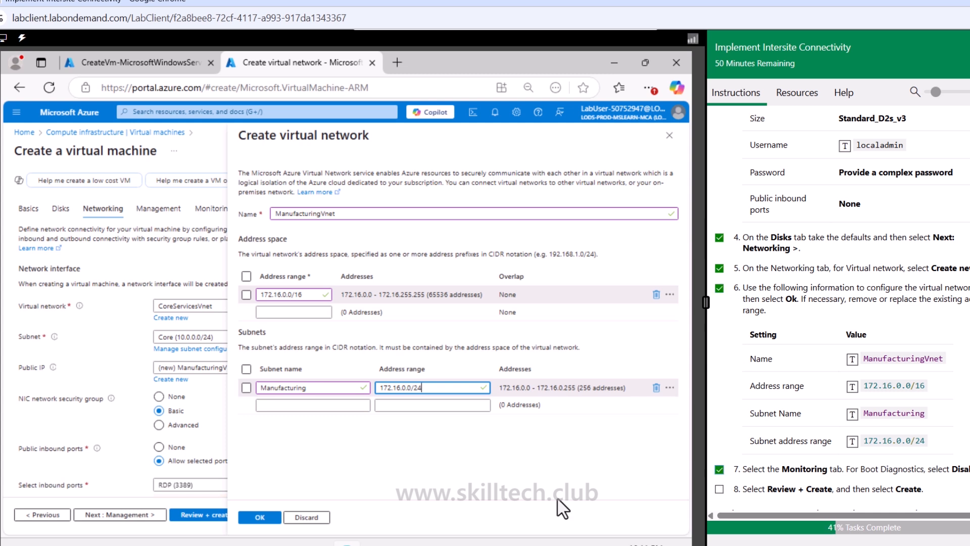
left_click(268, 516)
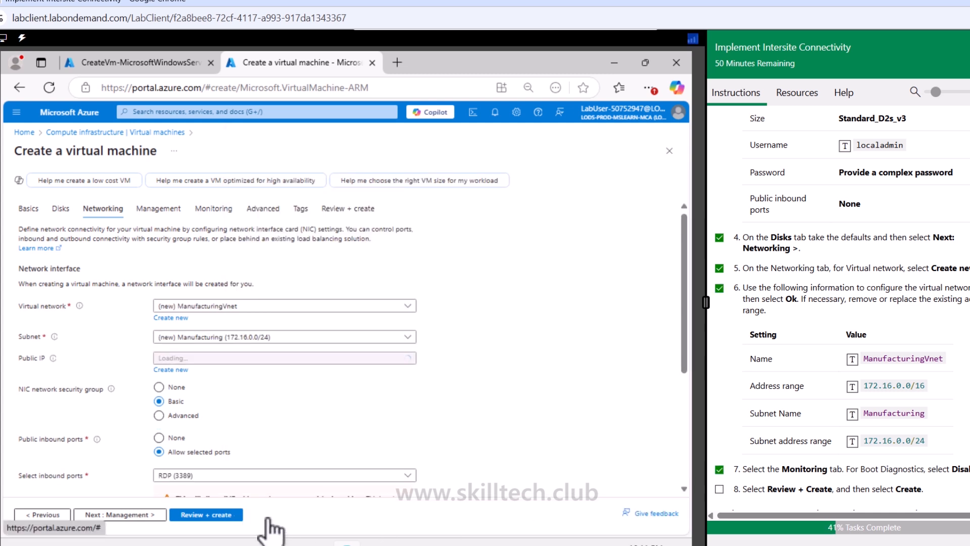
Step: Disable boot diagnostics on the VM's monitoring settings
left_click(137, 516)
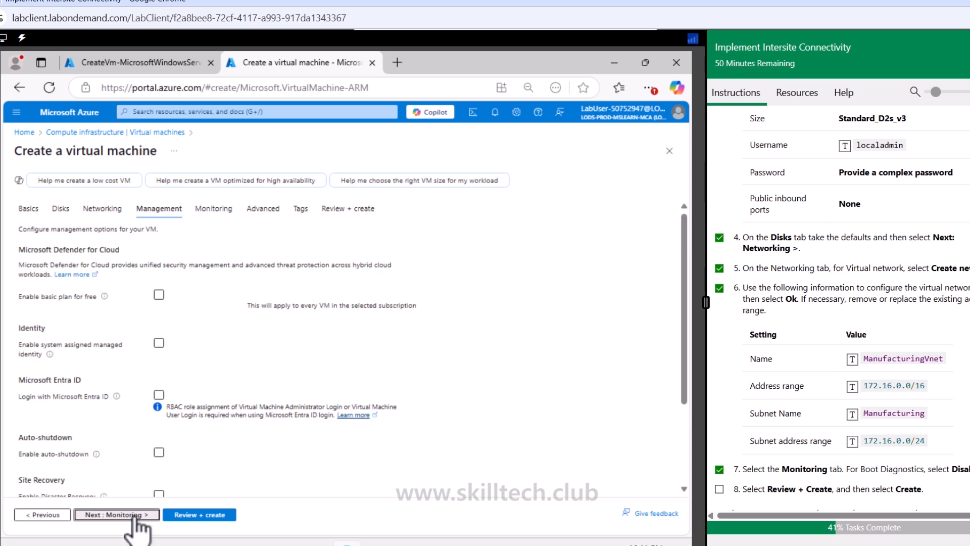
left_click(135, 515)
left_click(158, 335)
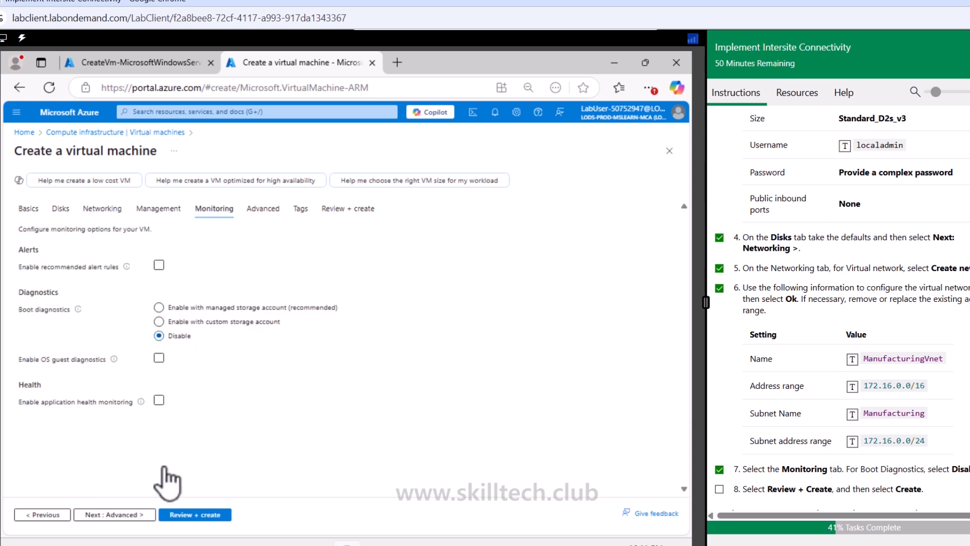
left_click(141, 518)
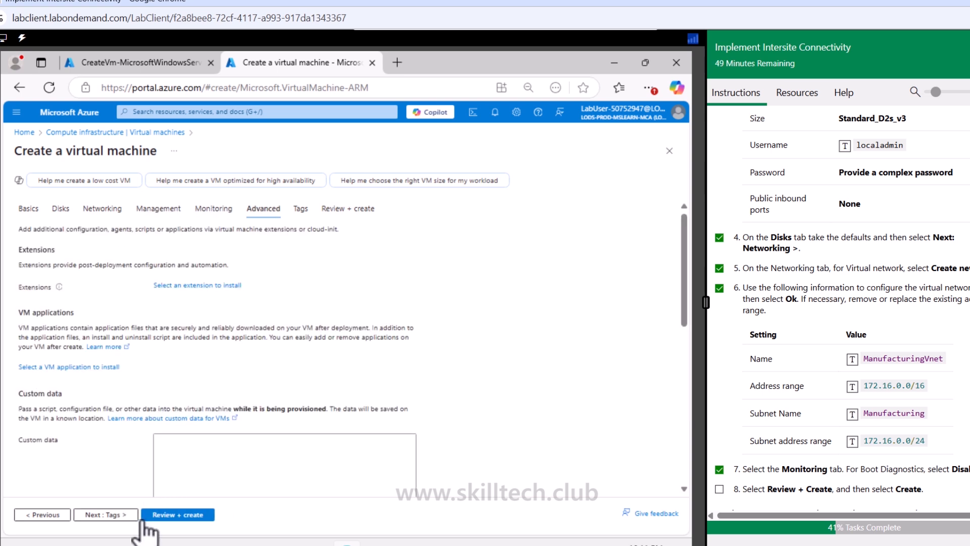
Step: Review and create the ManufacturingVM virtual machine
left_click(210, 515)
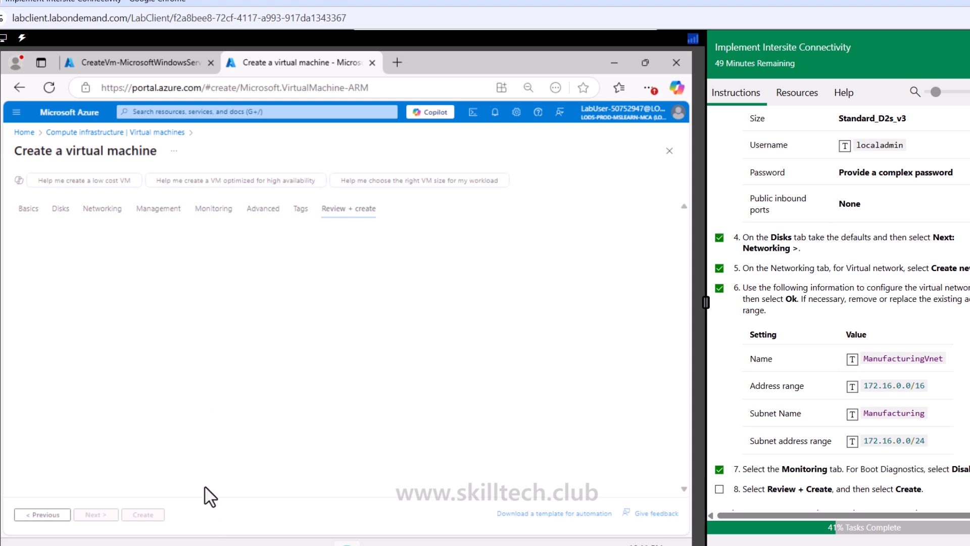
scroll(859, 349, "down", 3)
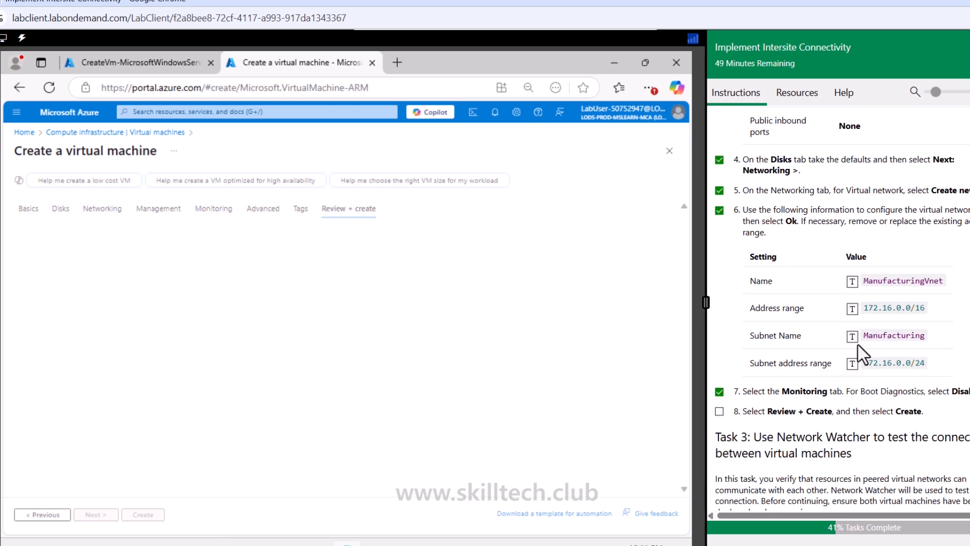
left_click(719, 353)
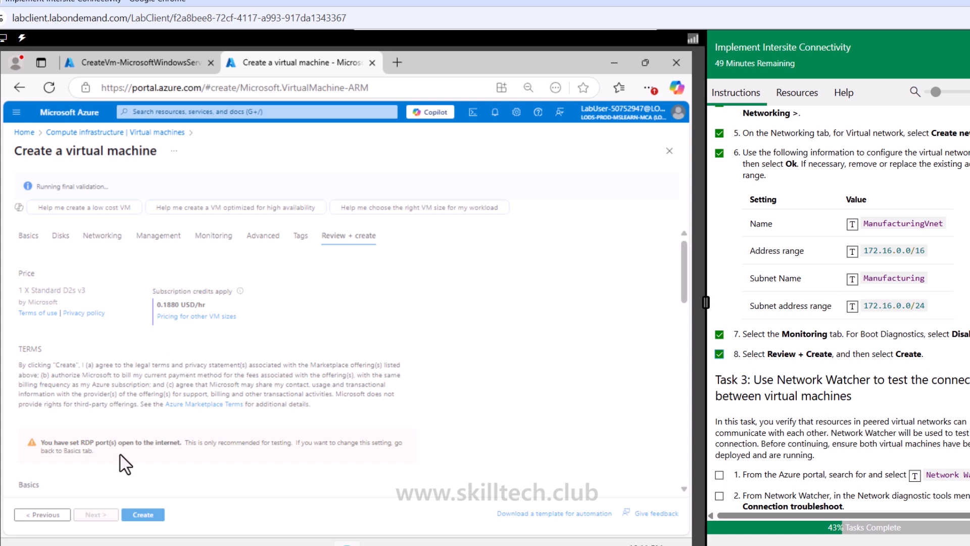
left_click(143, 514)
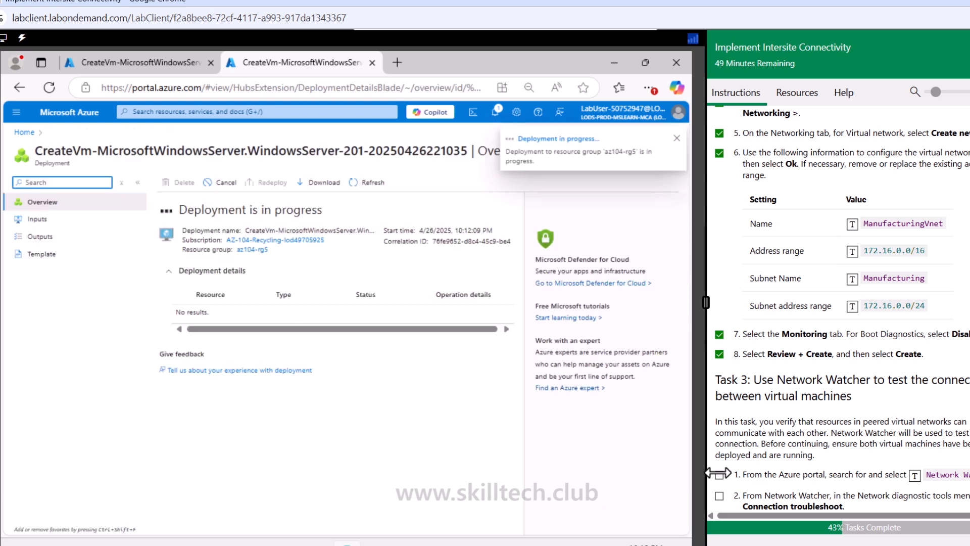
Step: Search for and open Network Watcher in the Azure portal
scroll(783, 433, "down", 4)
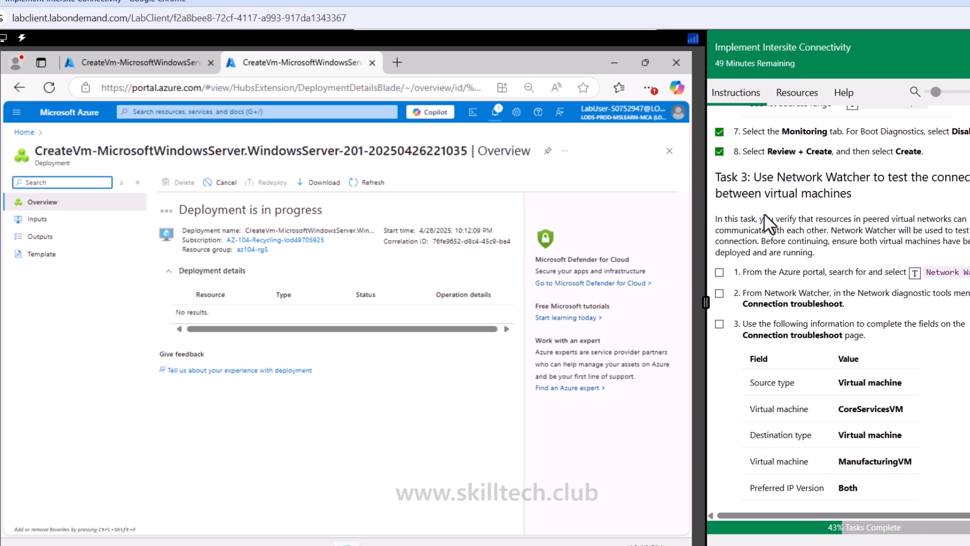
left_click_drag(784, 177, 873, 177)
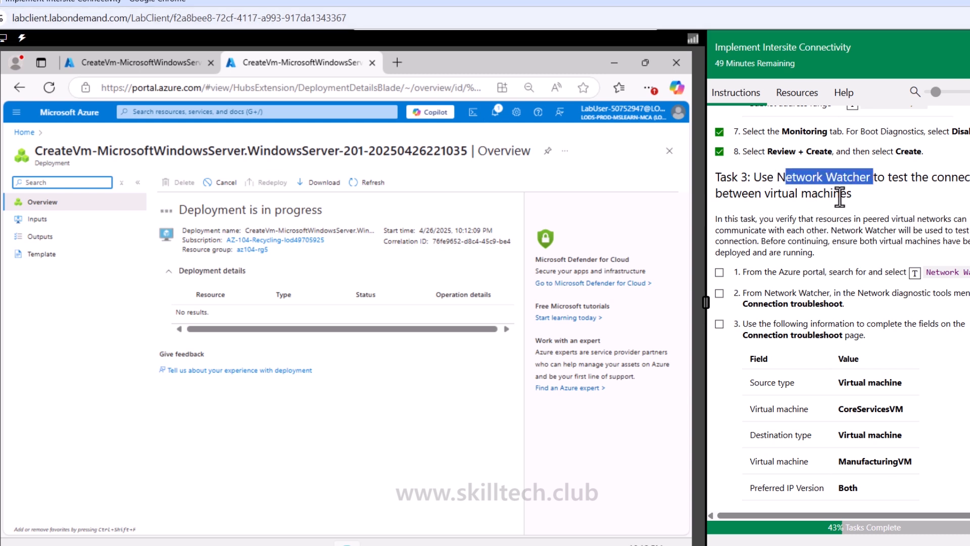
left_click(175, 69)
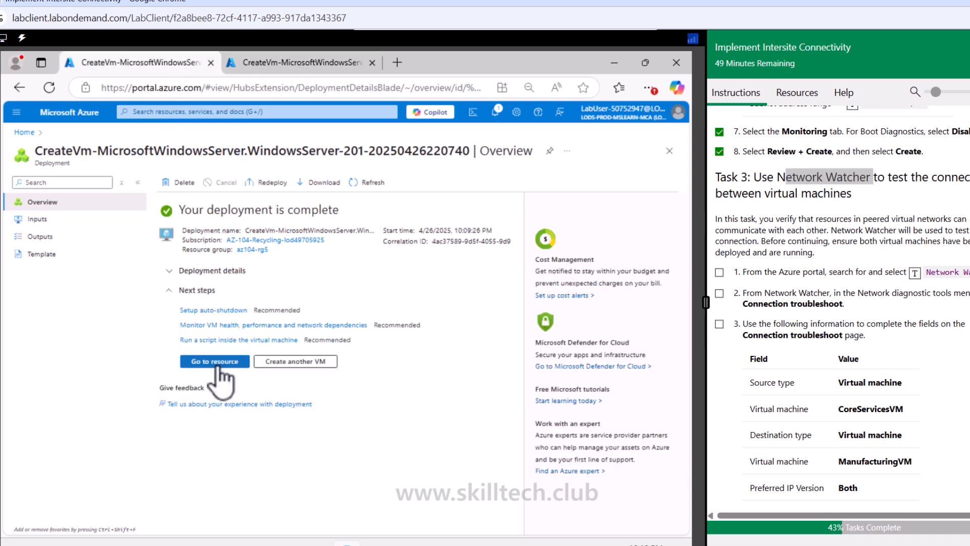
left_click(301, 113)
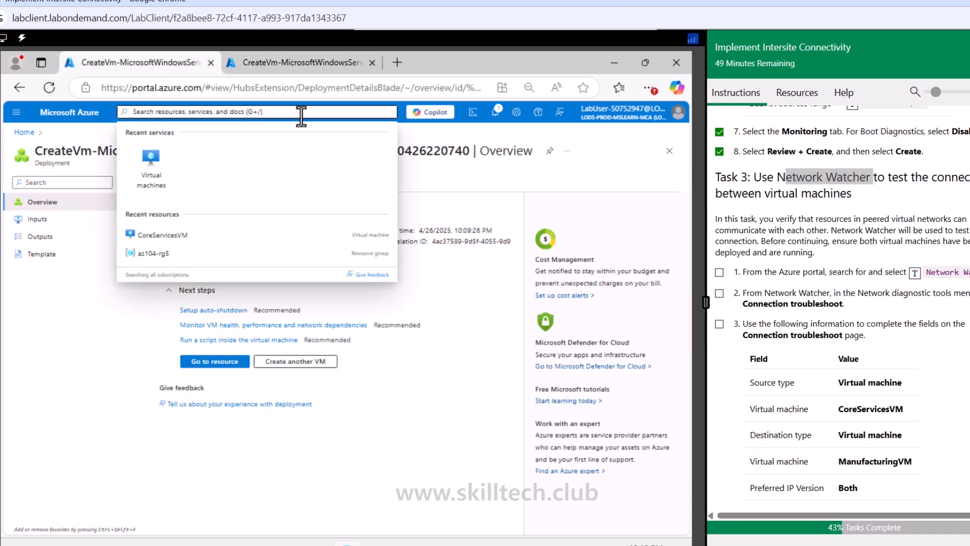
left_click(915, 285)
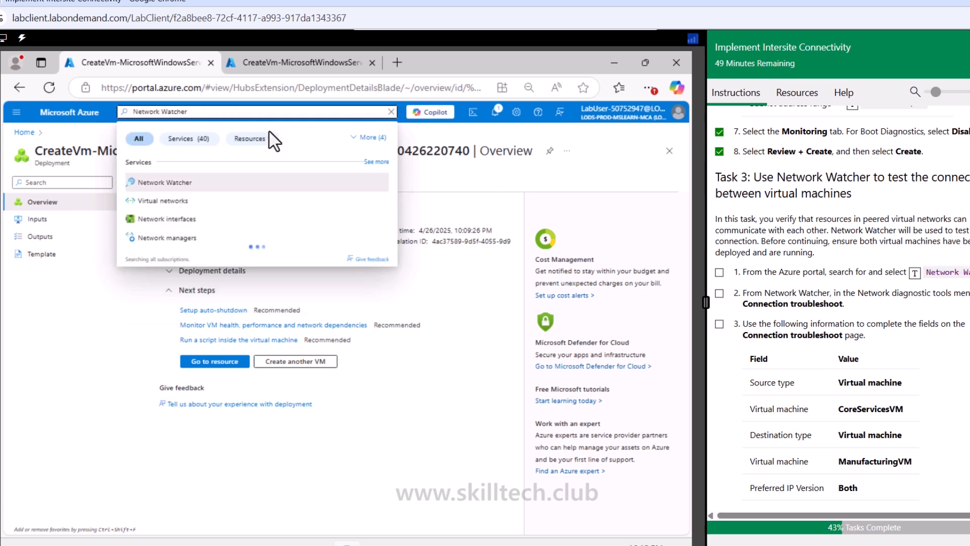
left_click(171, 185)
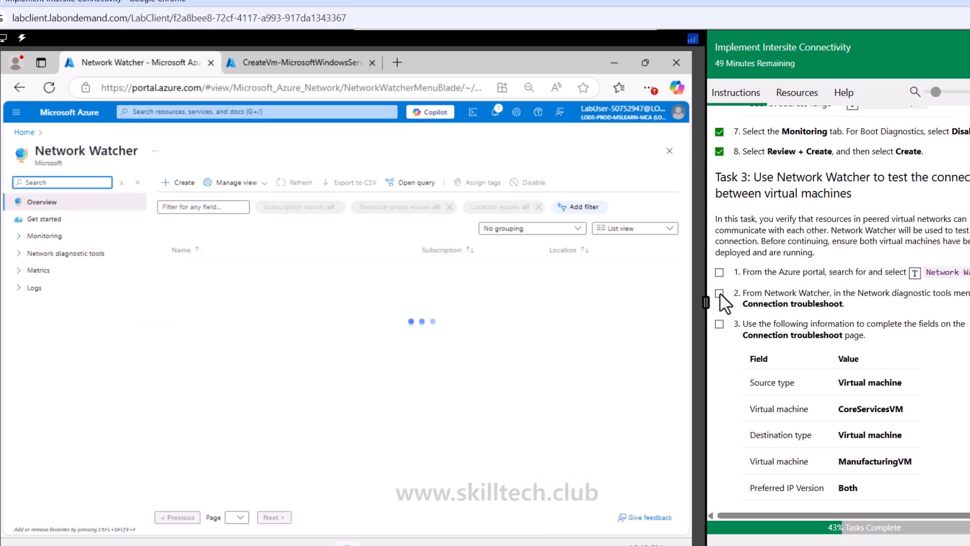
left_click(719, 293)
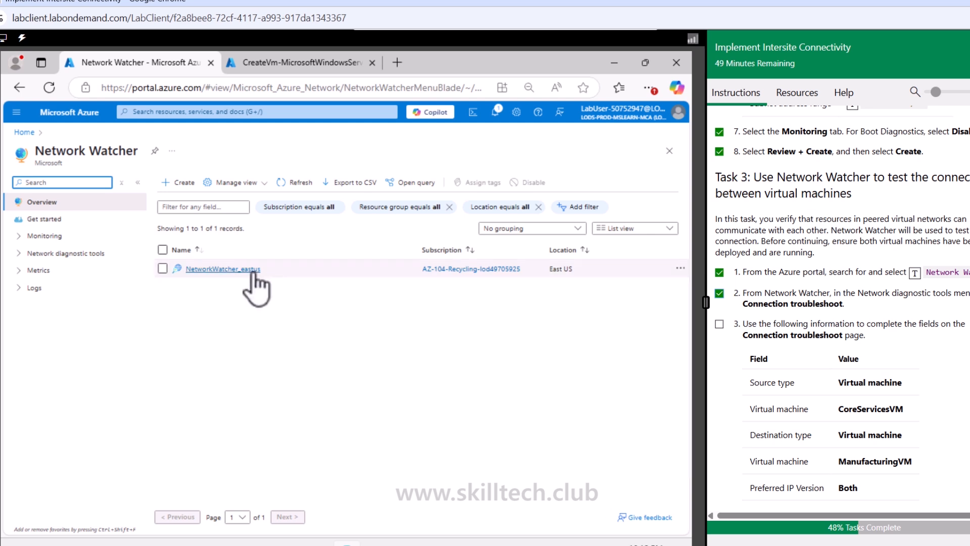
Step: Open Connection troubleshoot from Network Watcher's network diagnostic tools
left_click(45, 236)
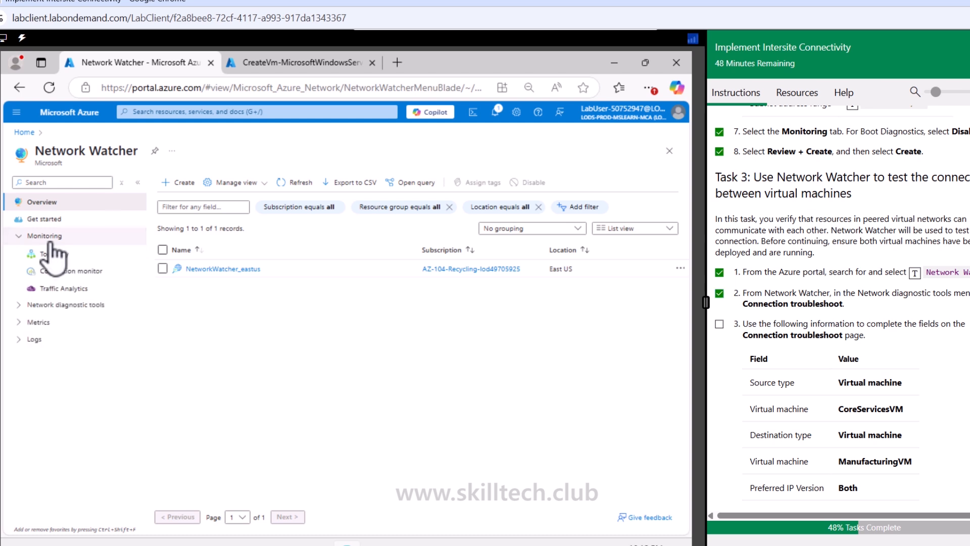
left_click(81, 273)
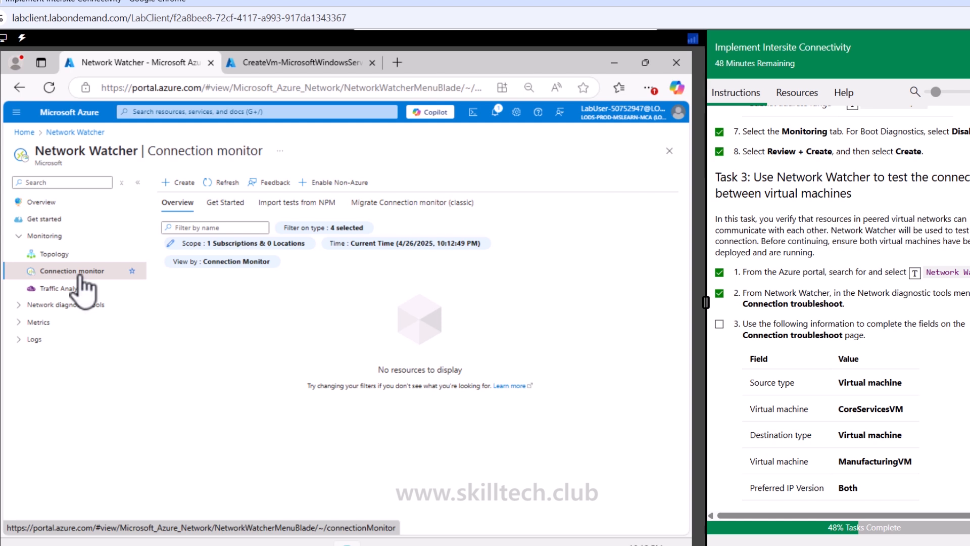
left_click(60, 305)
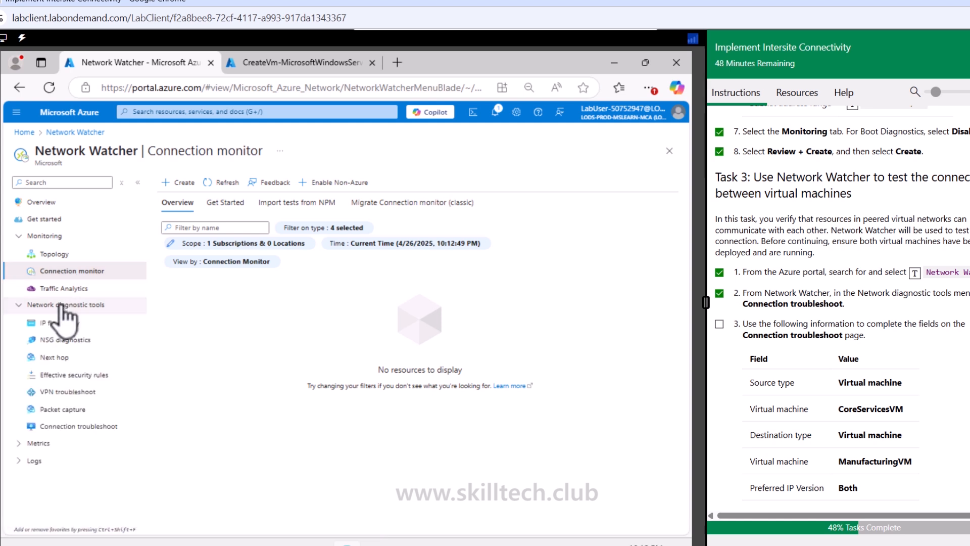
left_click(63, 428)
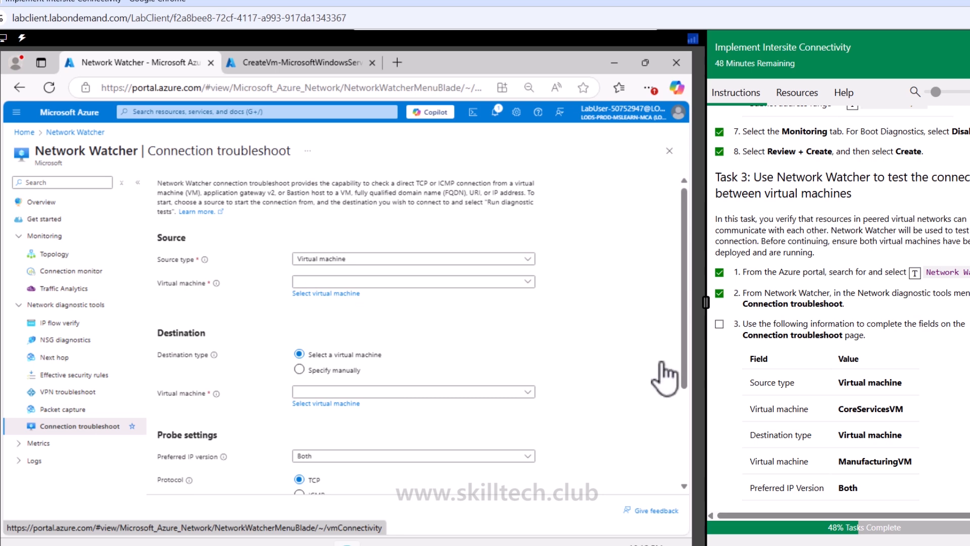
Step: Select CoreServicesVM as the source virtual machine for the connection test
left_click(718, 324)
scroll(812, 390, "down", 1)
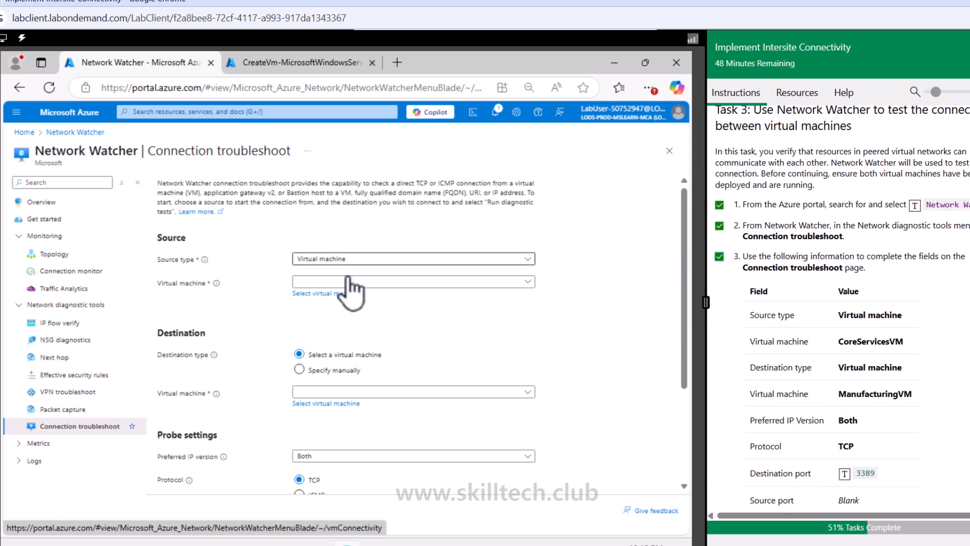
left_click(406, 282)
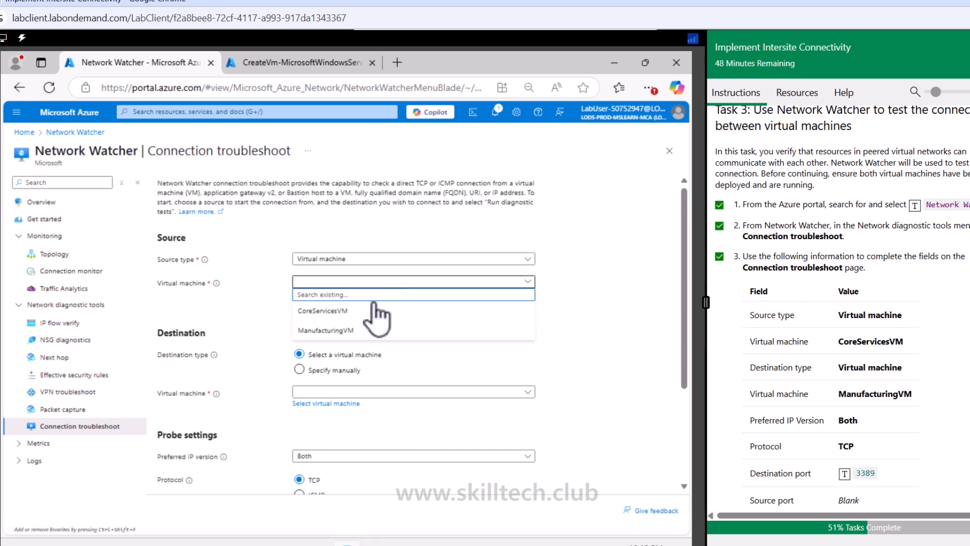
left_click(334, 310)
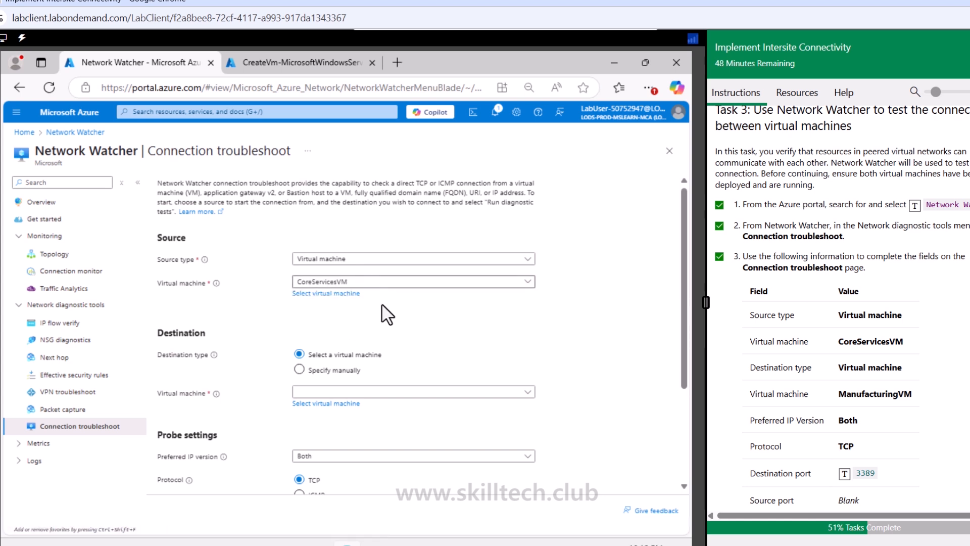
Step: Switch to the VM deployment tab to check whether the ManufacturingVM deployment has completed
left_click(298, 62)
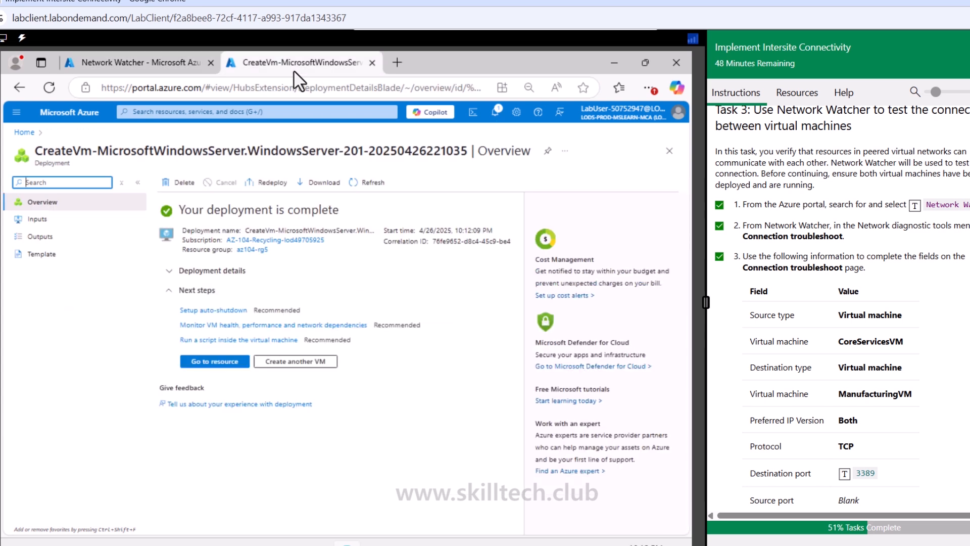
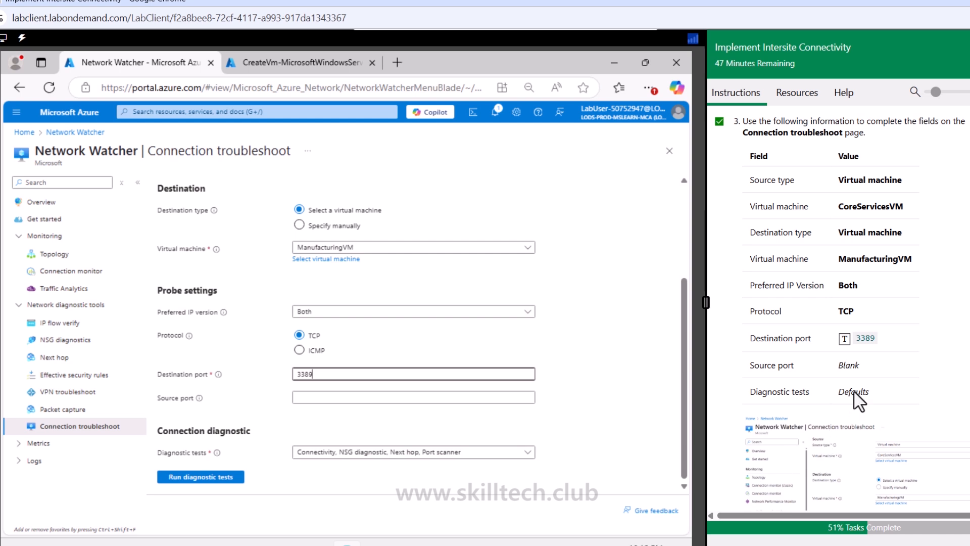
Step: Run the connection diagnostic tests from CoreServicesVM to ManufacturingVM
scroll(854, 399, "down", 5)
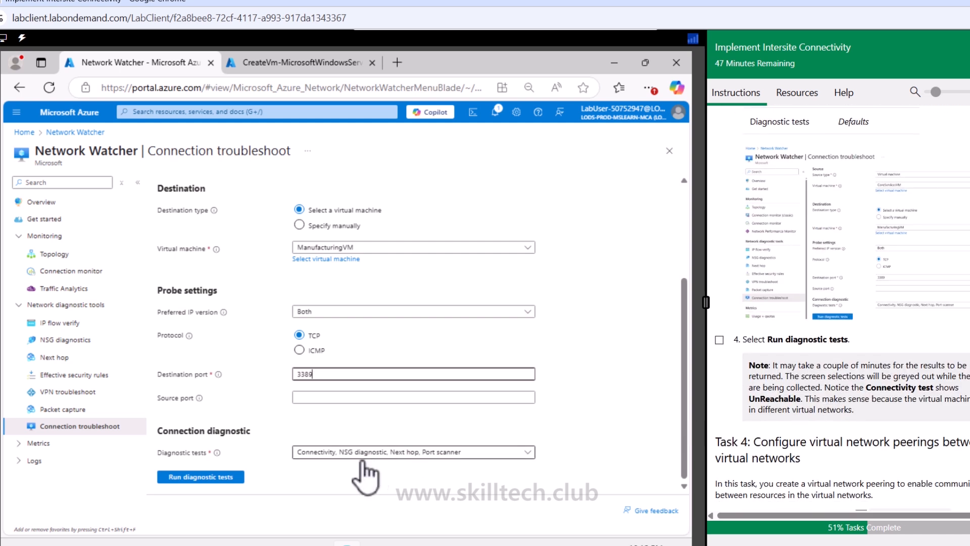
left_click(234, 478)
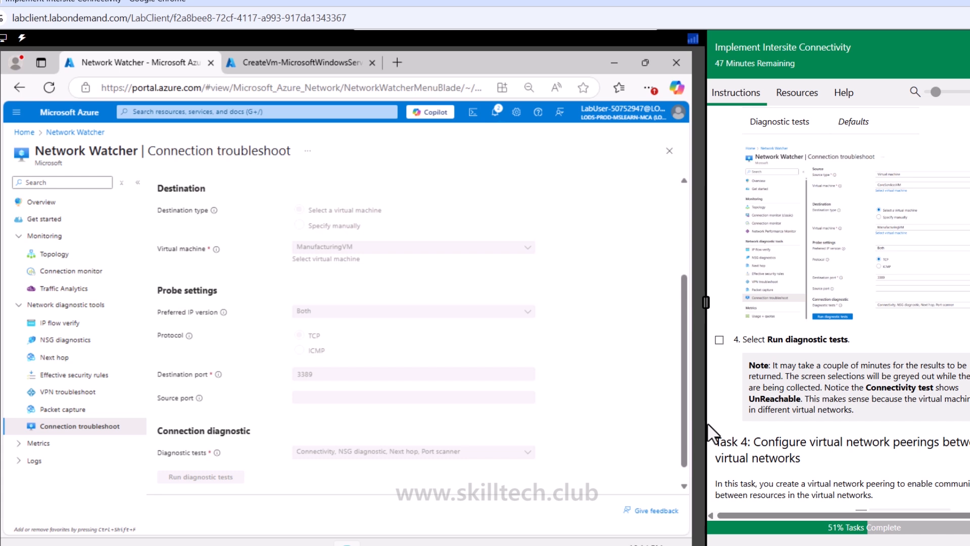
scroll(878, 364, "down", 2)
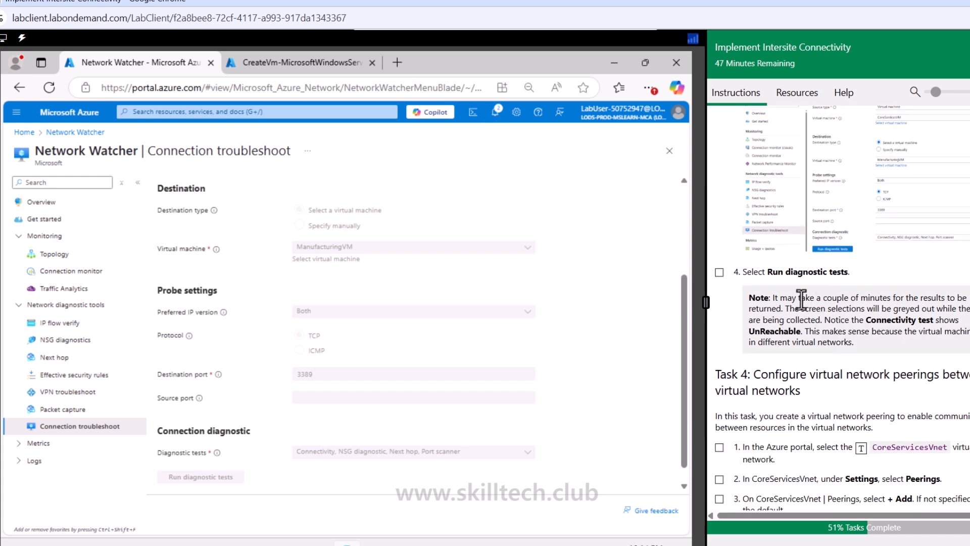
left_click(720, 272)
mouse_move(754, 331)
left_mouse_down()
mouse_move(797, 331)
mouse_move(748, 334)
left_mouse_up()
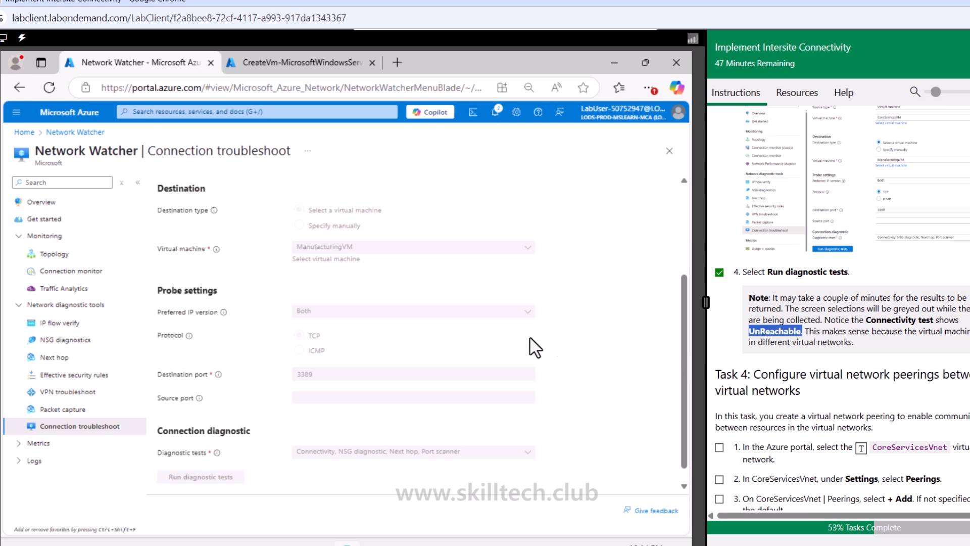
Step: Review the connection troubleshoot diagnostic test results for the two virtual machines
scroll(528, 355, "down", 1)
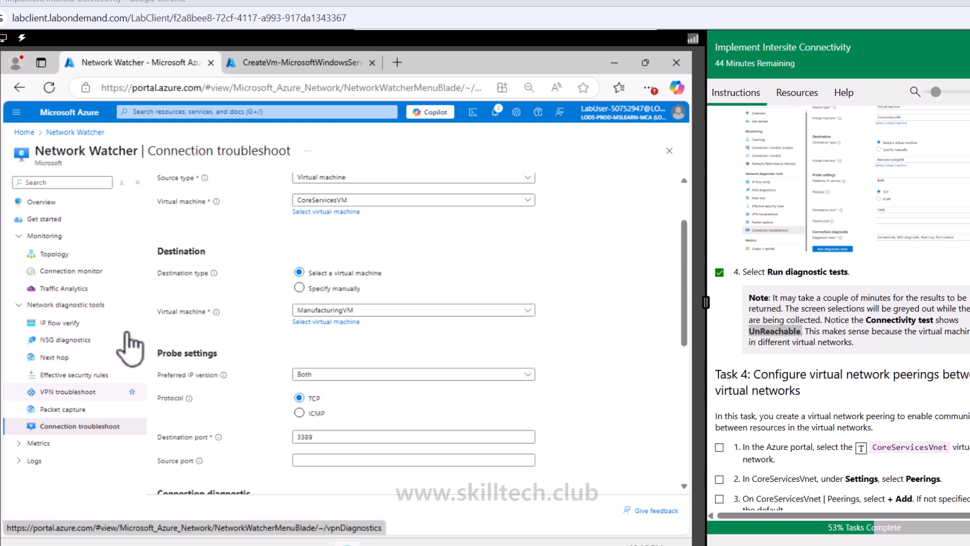
scroll(473, 438, "down", 3)
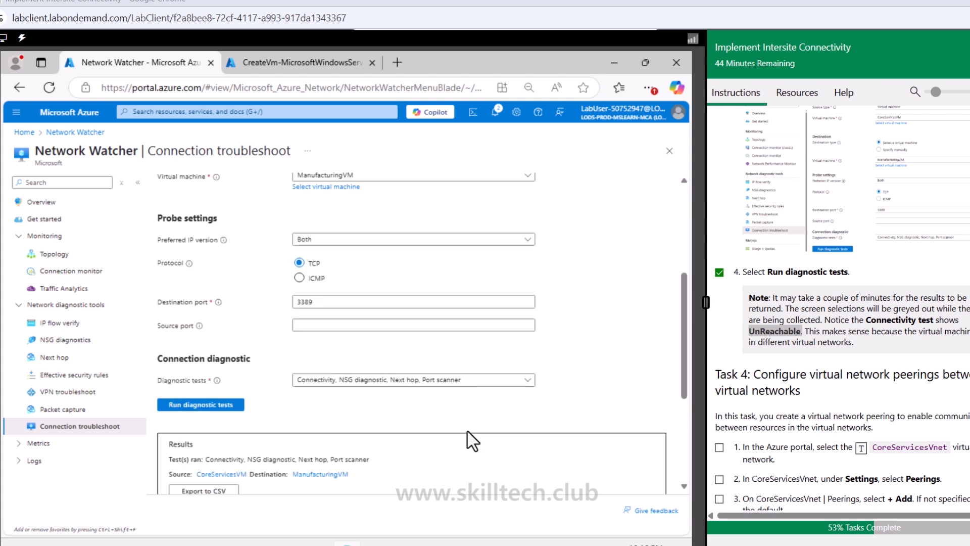
scroll(473, 441, "down", 3)
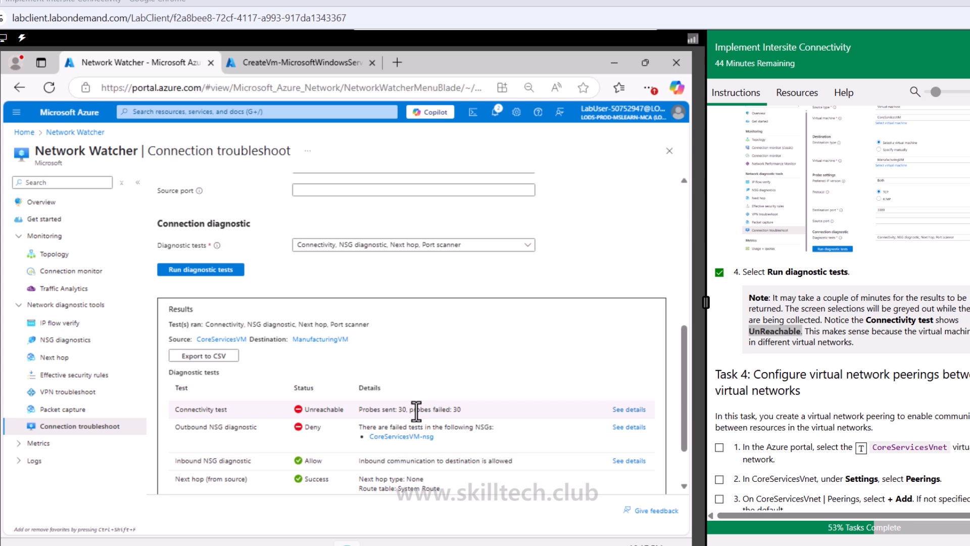
scroll(416, 411, "down", 1)
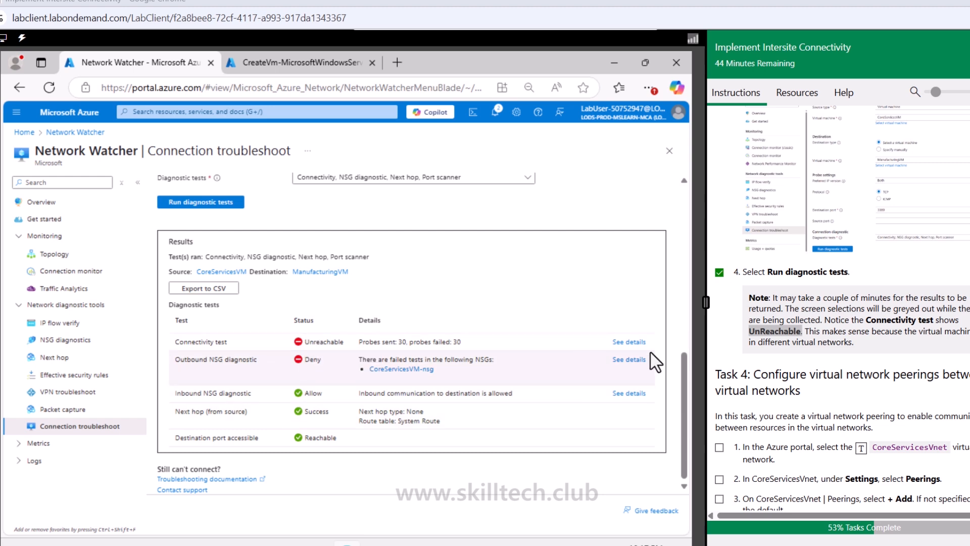
scroll(747, 336, "down", 4)
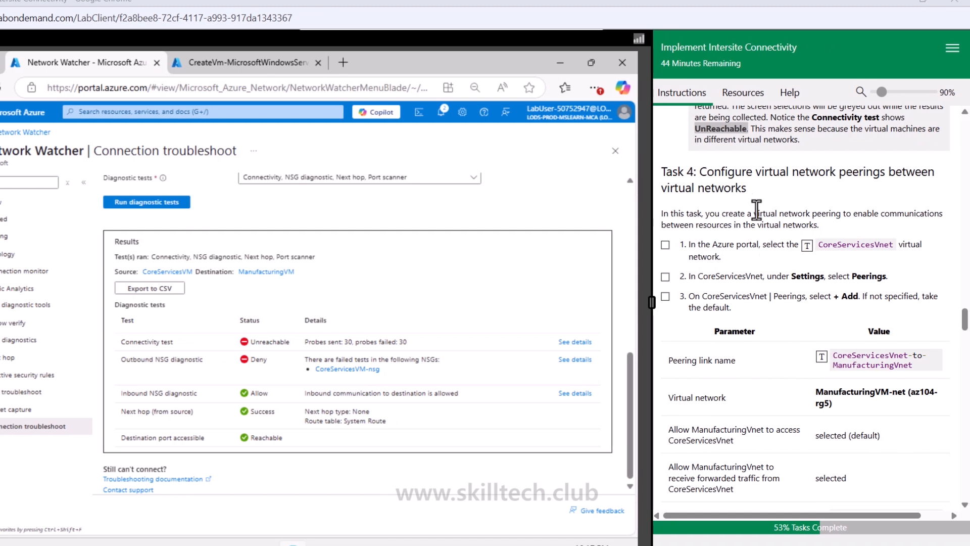
left_click_drag(714, 175, 856, 174)
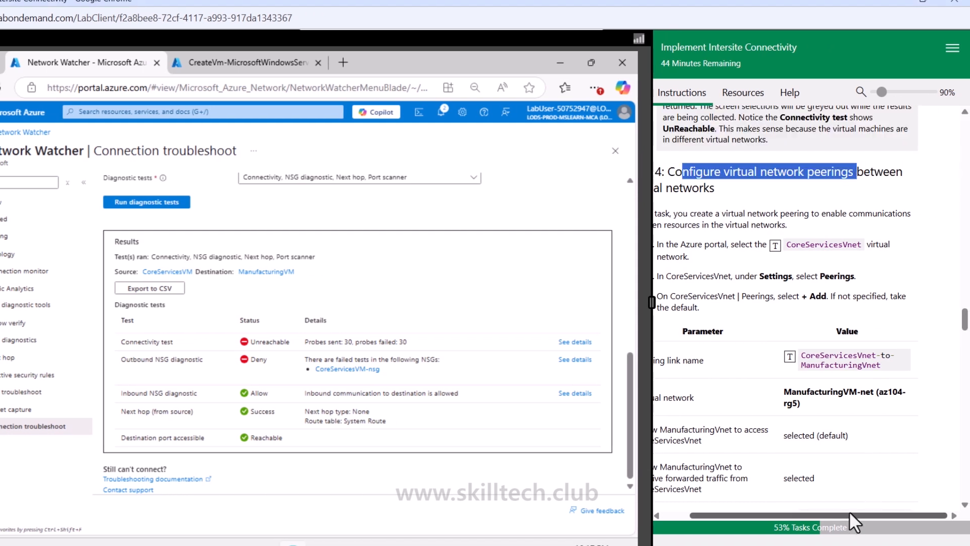
left_click_drag(853, 515, 814, 515)
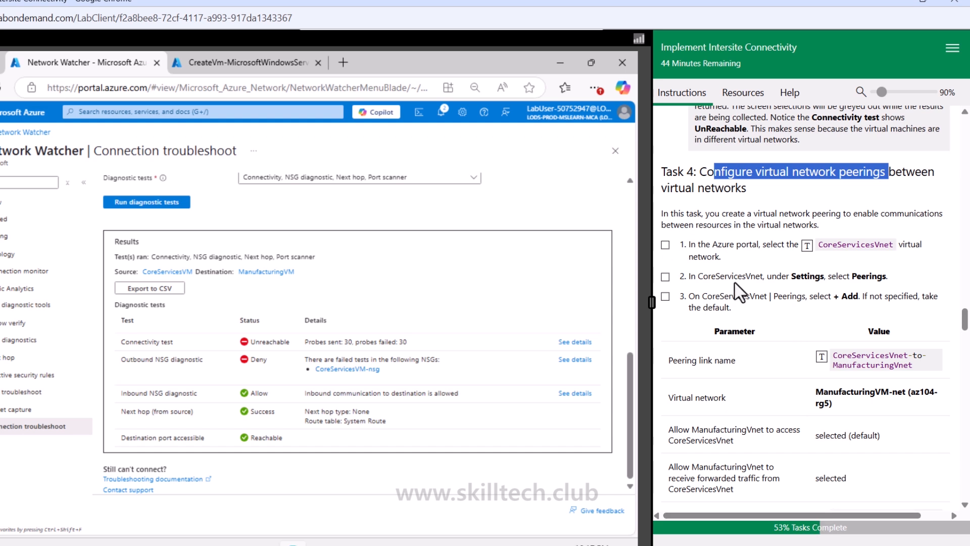
left_click(831, 186)
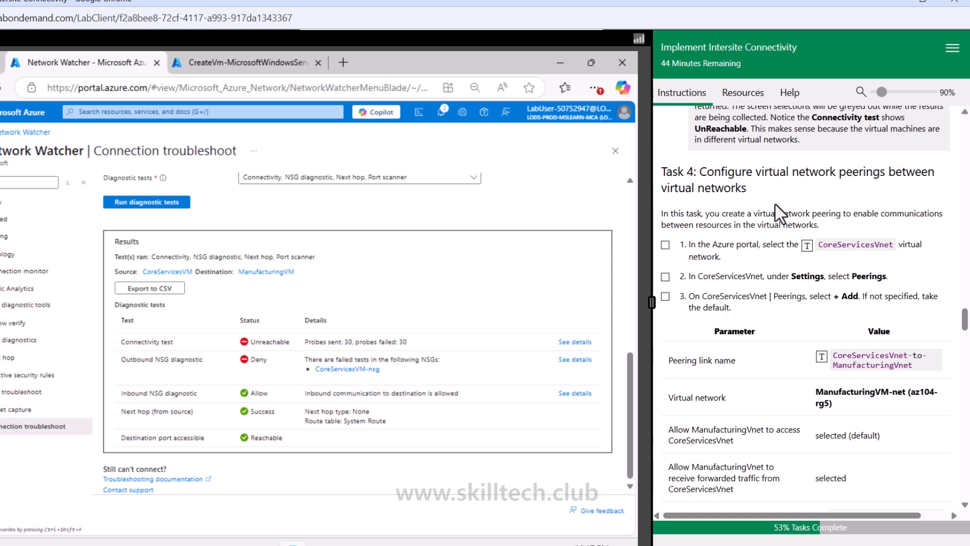
Step: Search for and open the CoreServicesVnet virtual network
left_click(665, 244)
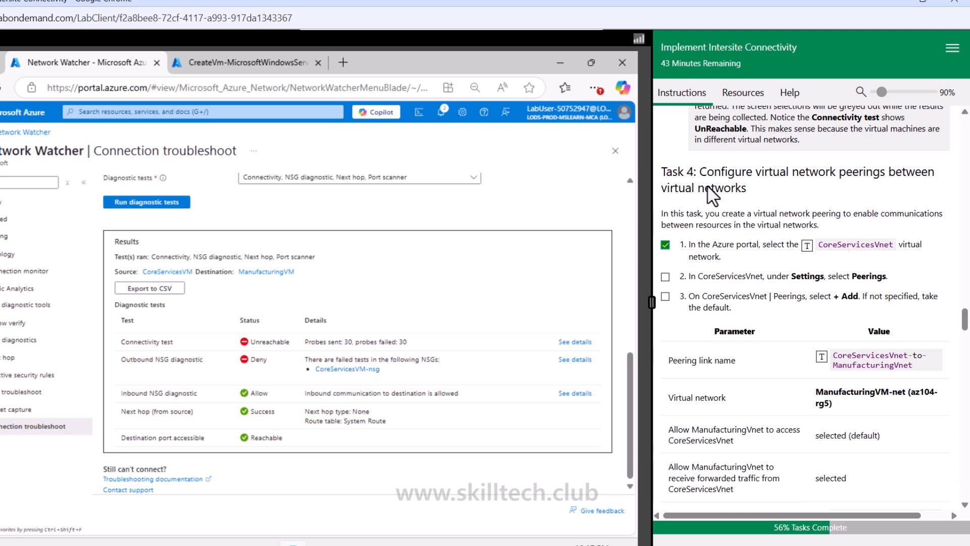
left_click(222, 113)
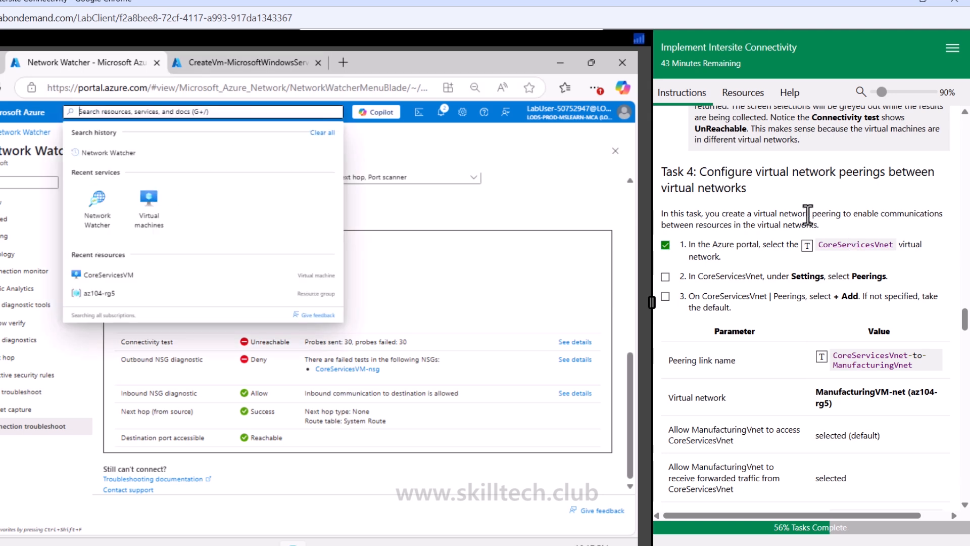
left_click(807, 245)
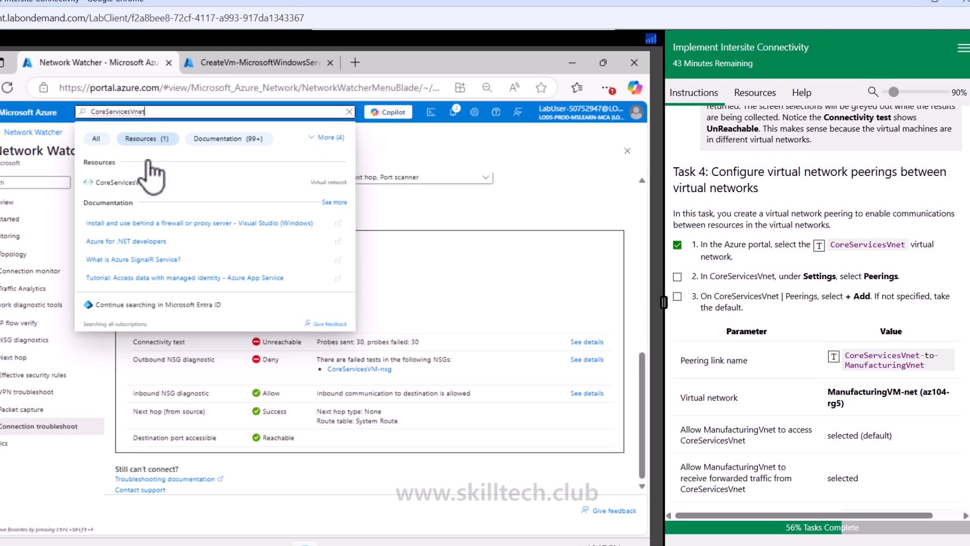
left_click(126, 193)
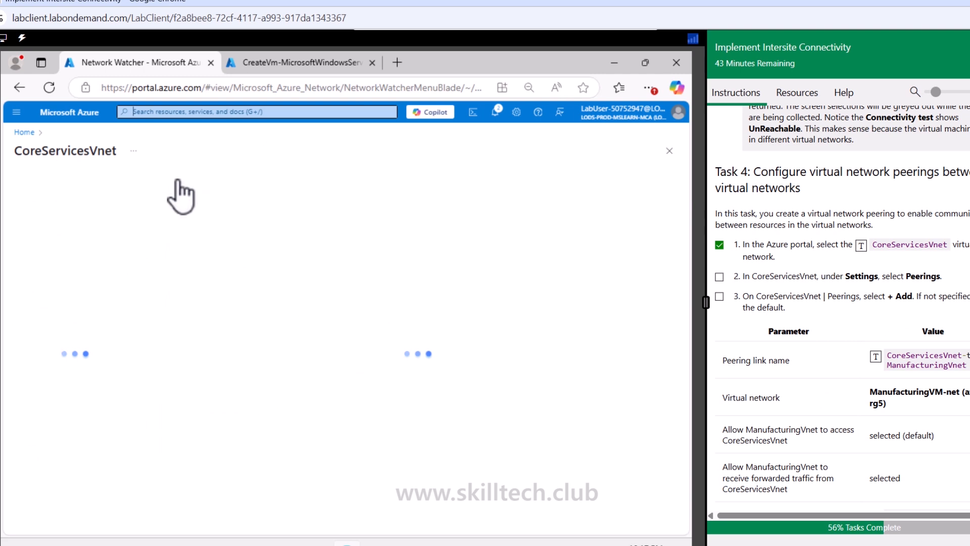
Step: Open the Peerings settings of CoreServicesVnet and start adding a new peering
left_click(718, 277)
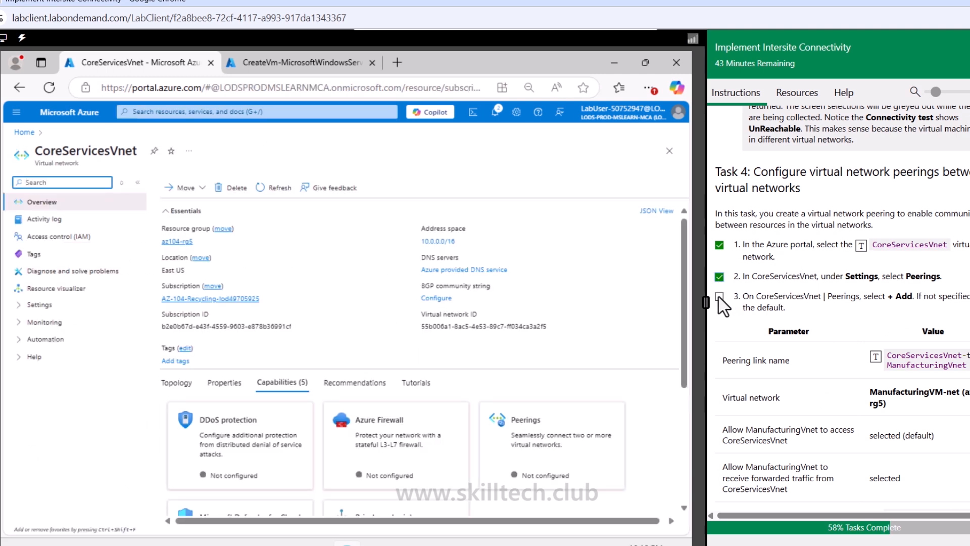
left_click(719, 296)
scroll(846, 319, "down", 2)
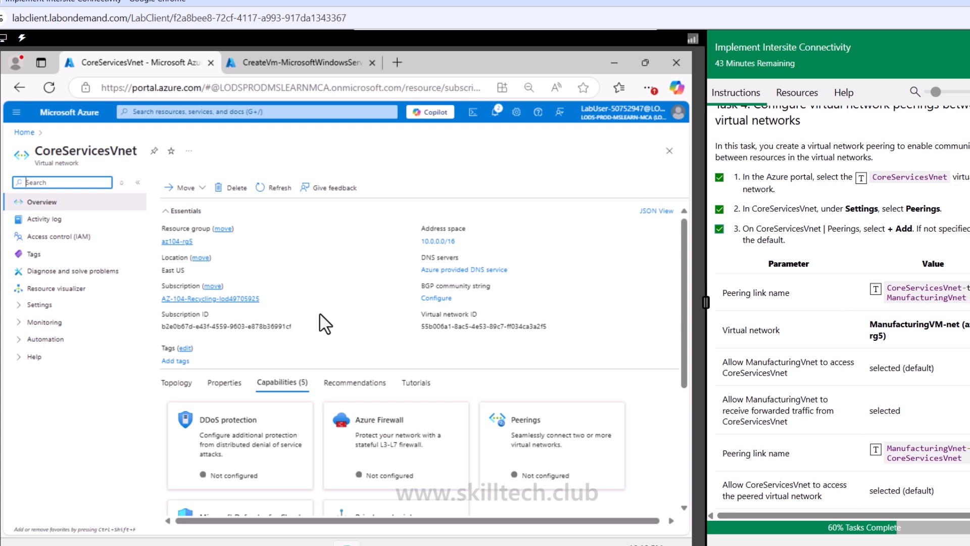
left_click(40, 305)
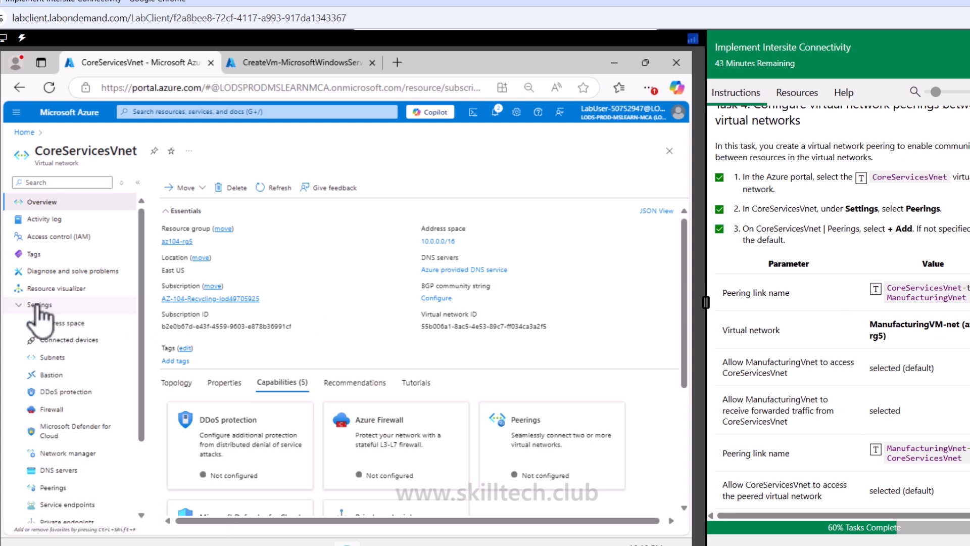
left_click(60, 487)
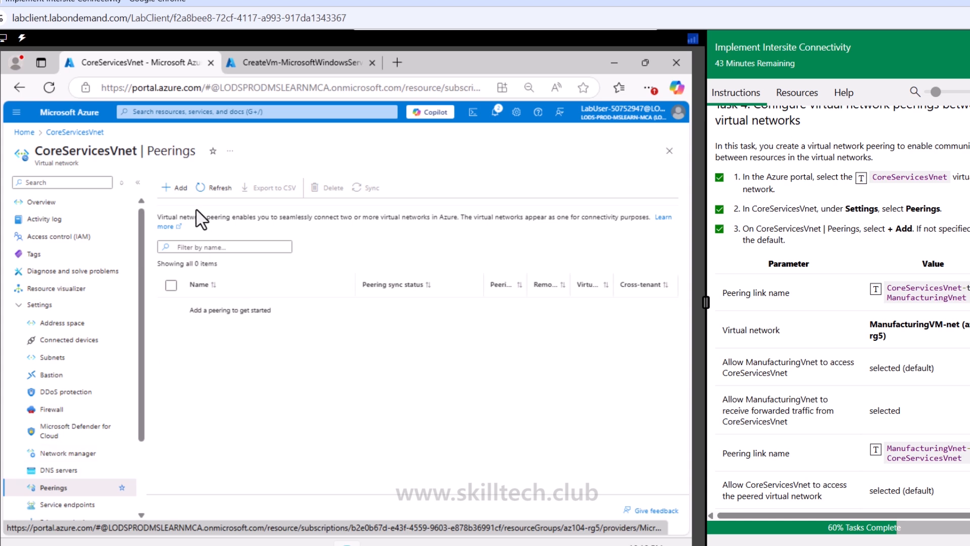
left_click(180, 188)
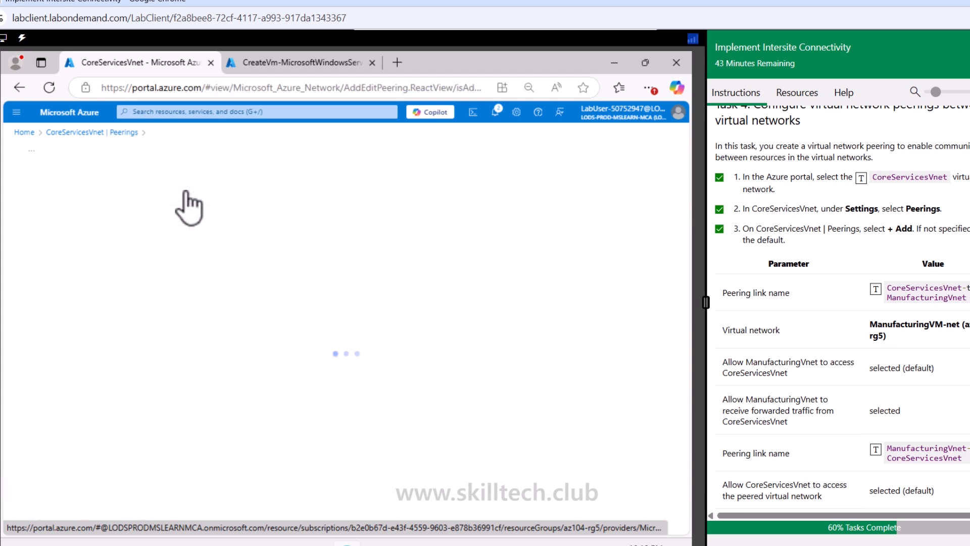
Step: Name the remote peering link CoreServicesVnet-to-ManufacturingVnet and select ManufacturingVnet (az104-rg5) as the remote virtual network
left_click(210, 246)
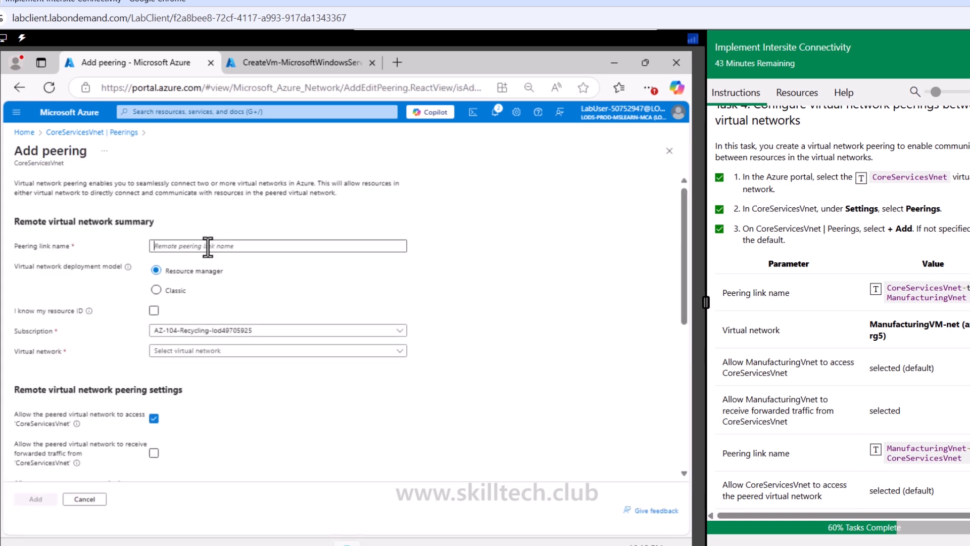
left_click(876, 291)
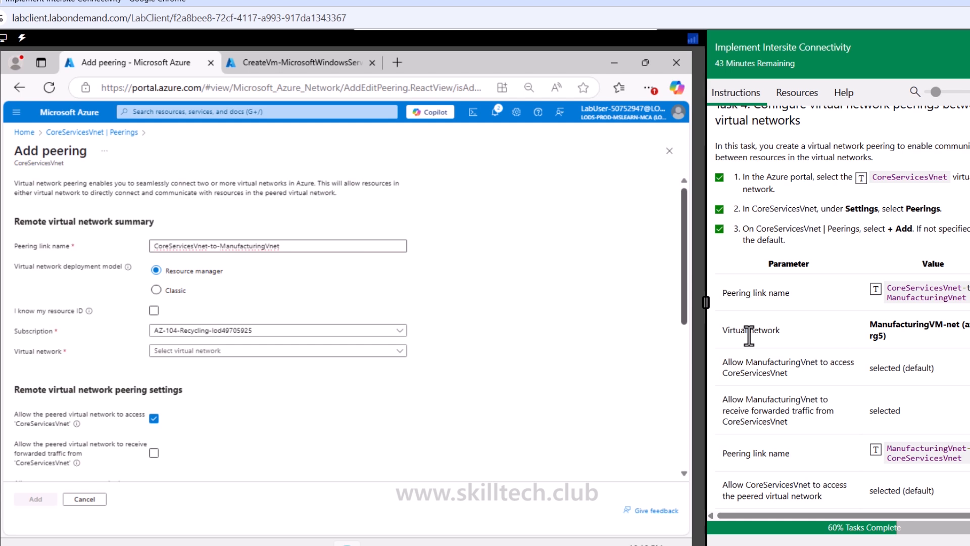
left_click(185, 352)
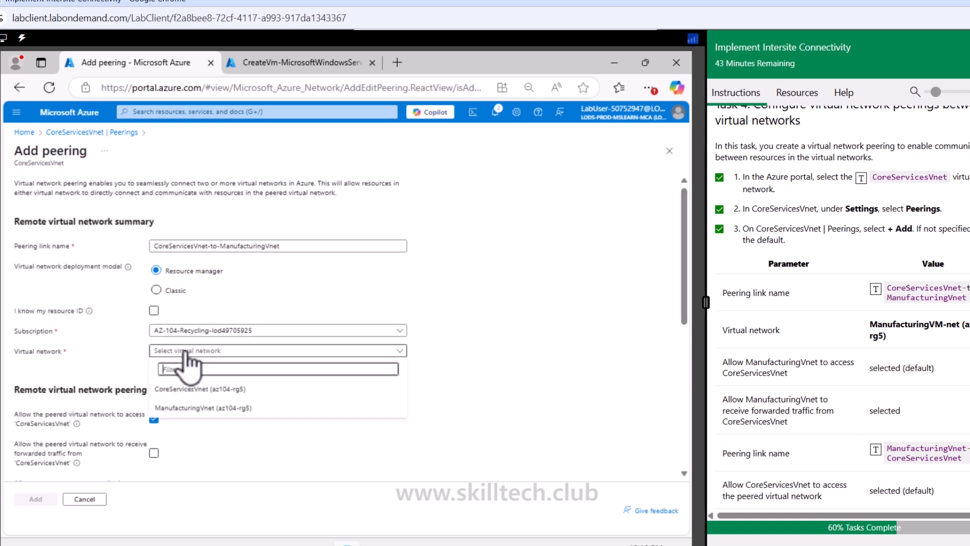
left_click(190, 409)
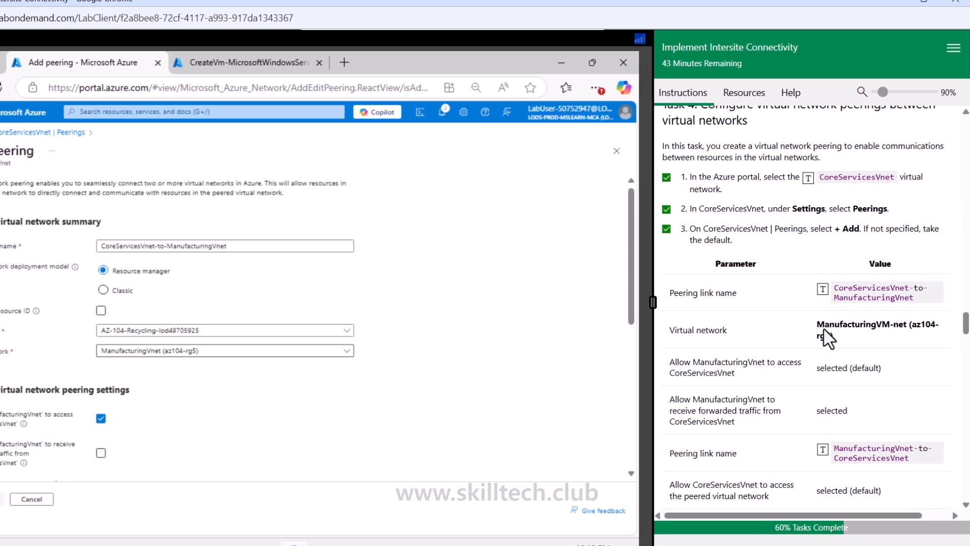
Step: Allow ManufacturingVnet to receive forwarded traffic from CoreServicesVnet and name the local peering link ManufacturingVnet-to-CoreServicesVnet
scroll(850, 325, "down", 1)
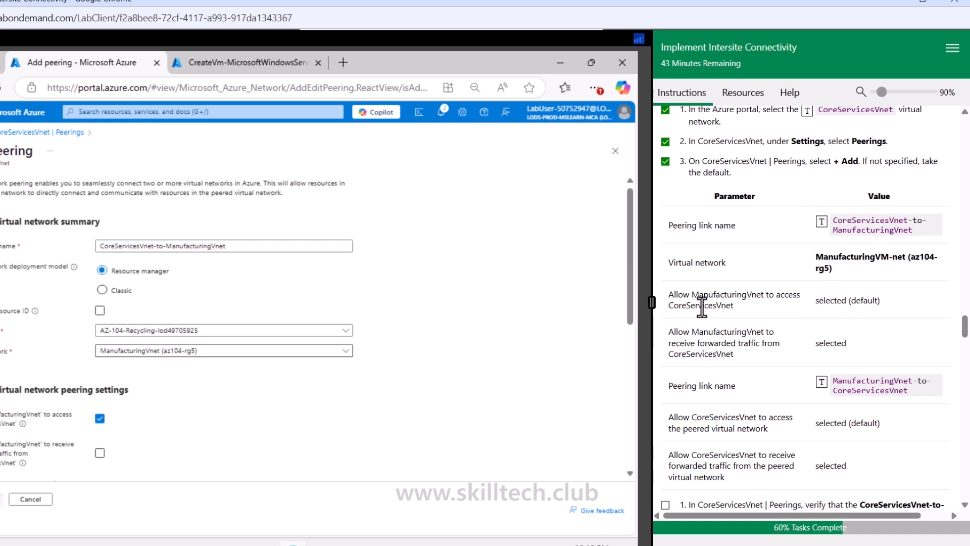
scroll(103, 433, "down", 5)
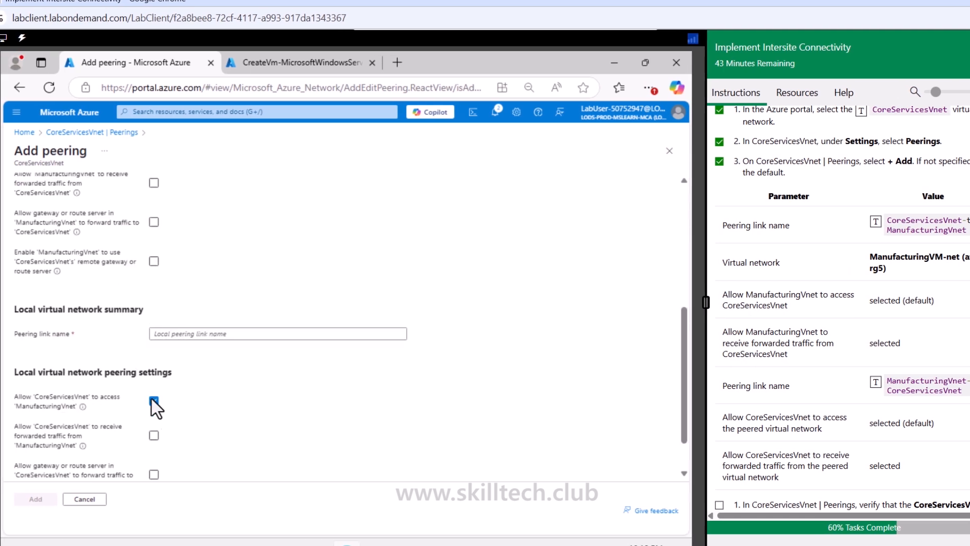
scroll(157, 399, "up", 3)
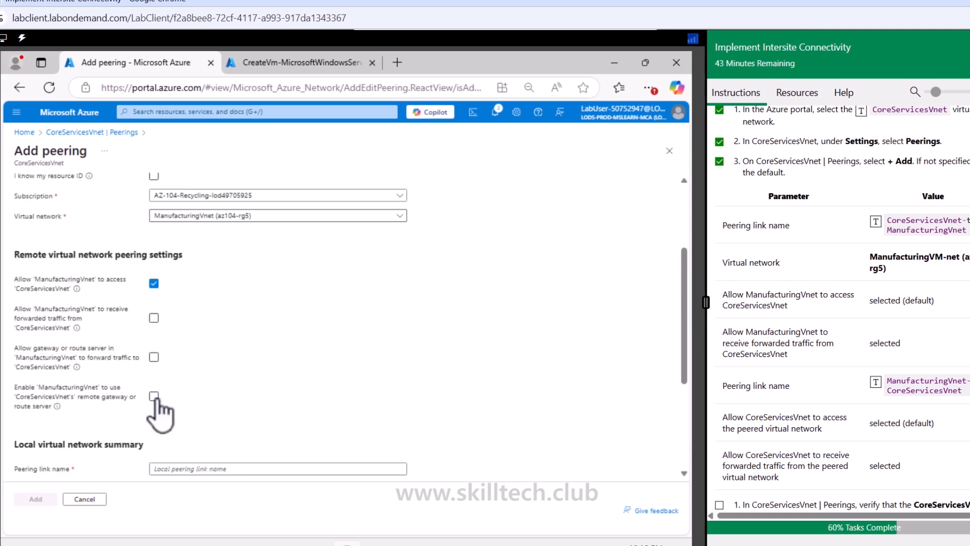
left_click(154, 319)
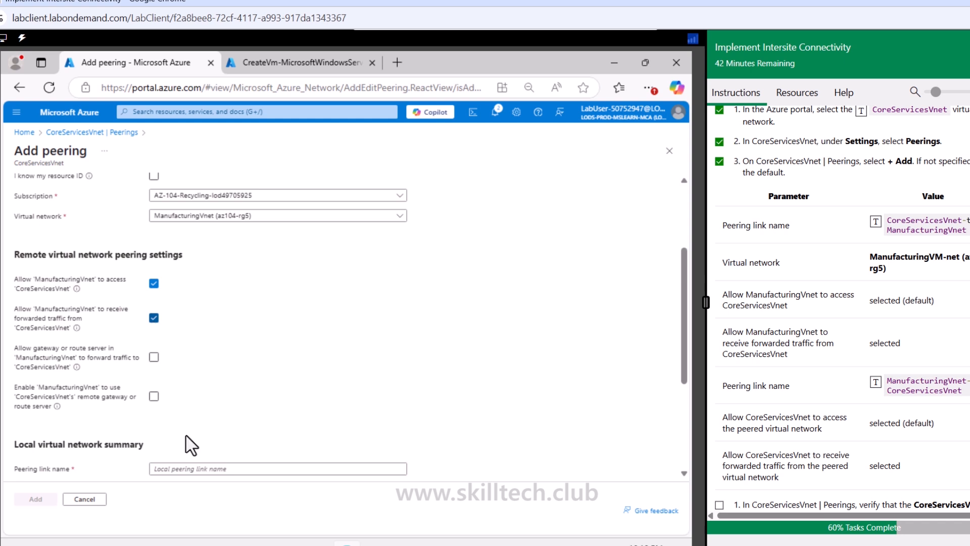
left_click(200, 469)
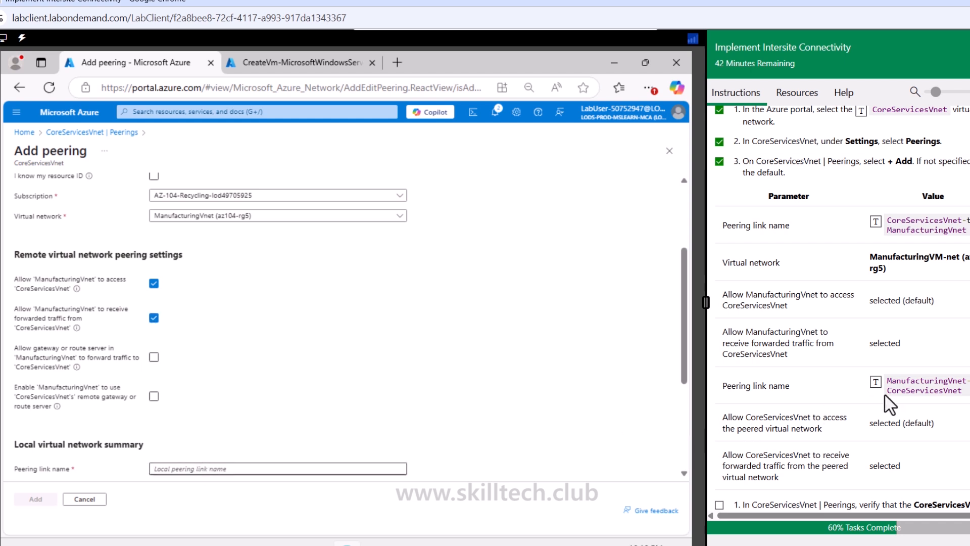
left_click(875, 383)
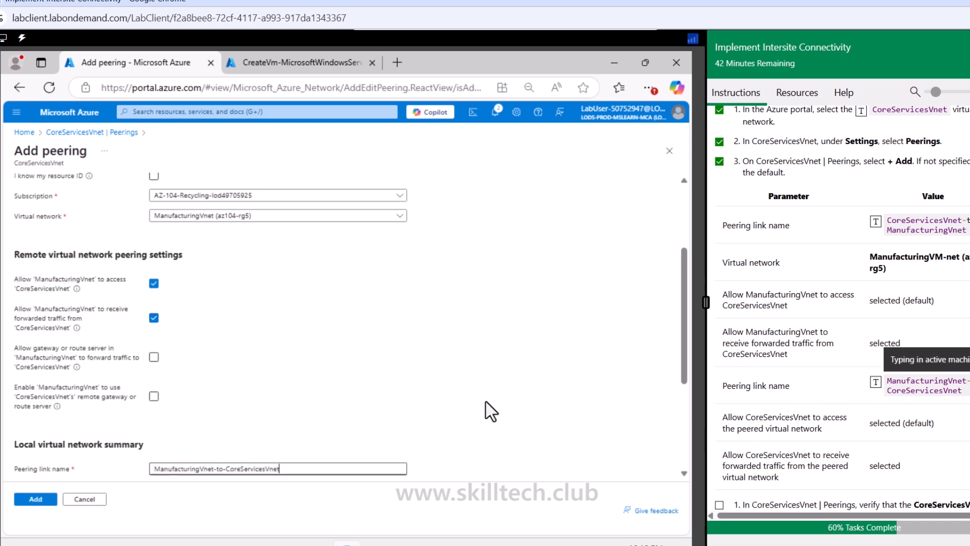
Step: Allow CoreServicesVnet to receive forwarded traffic from ManufacturingVnet and add the peering
scroll(491, 412, "down", 3)
scroll(491, 411, "down", 1)
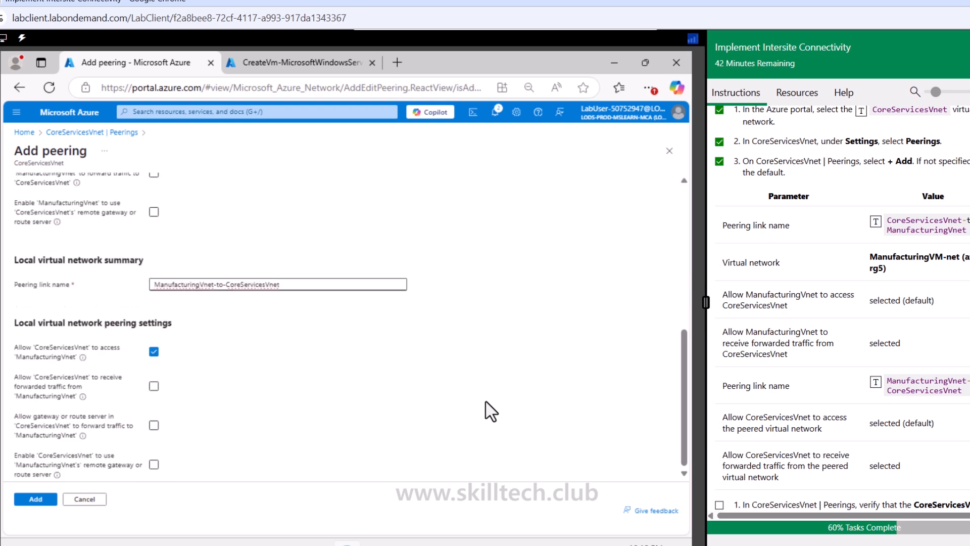
left_click(153, 386)
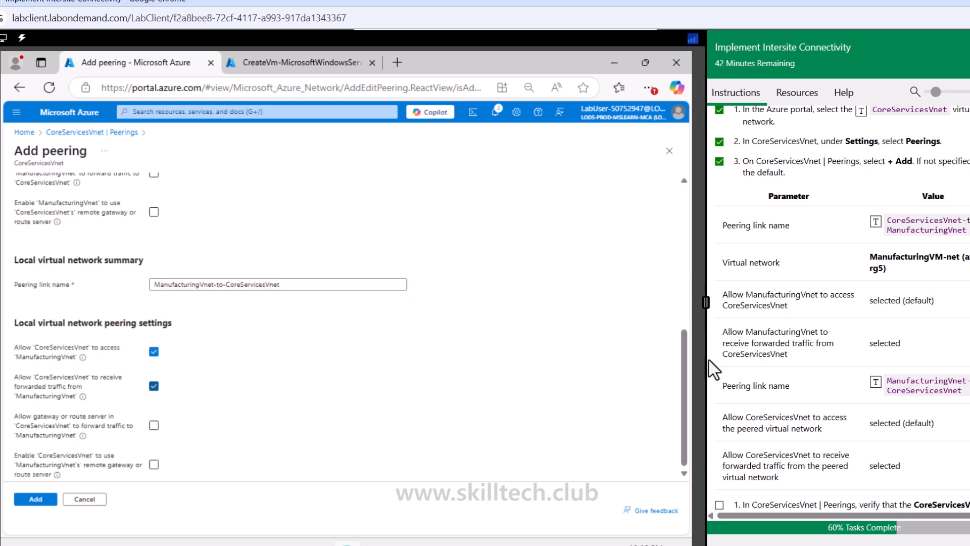
scroll(814, 372, "down", 3)
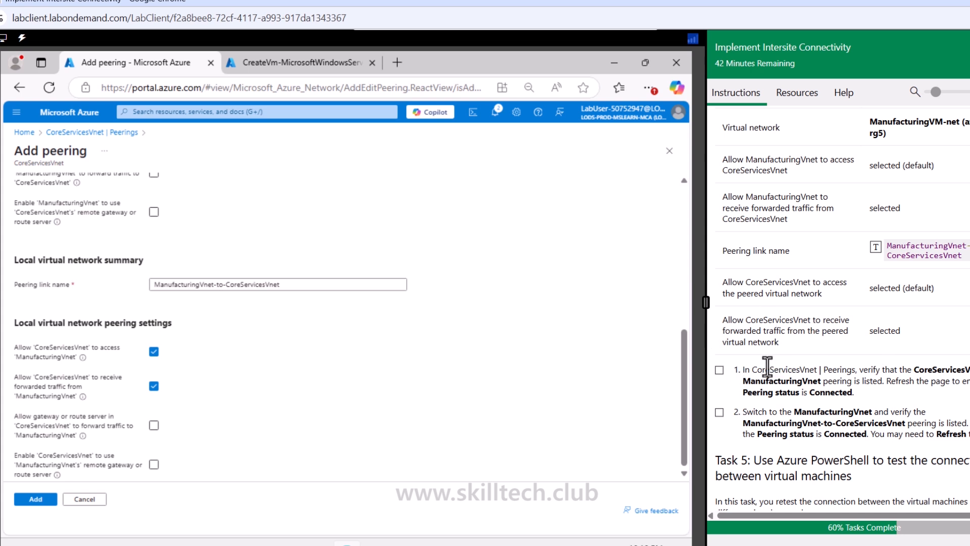
left_click(34, 500)
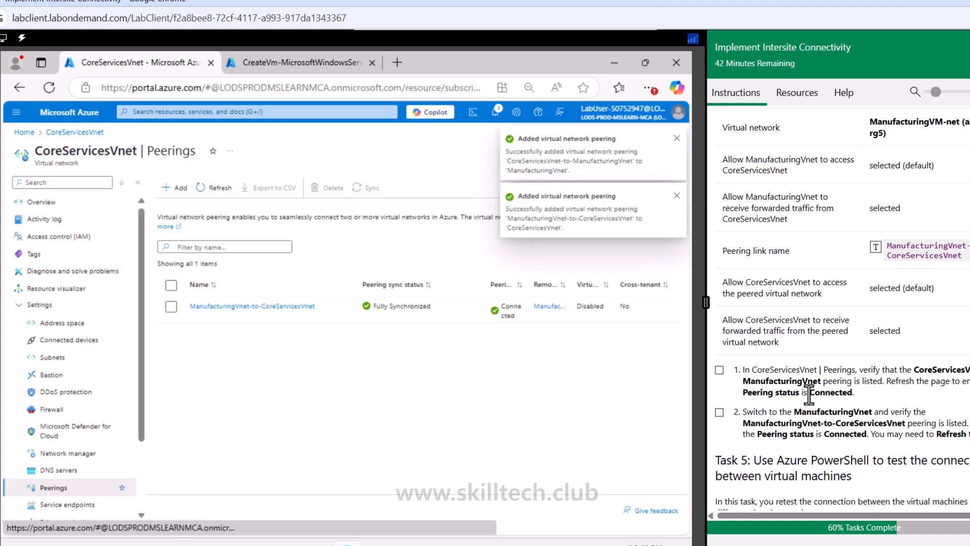
Step: Check the peering state on CoreServicesVnet, then open ManufacturingVnet's peerings and check its peering state
left_click_drag(810, 393, 853, 393)
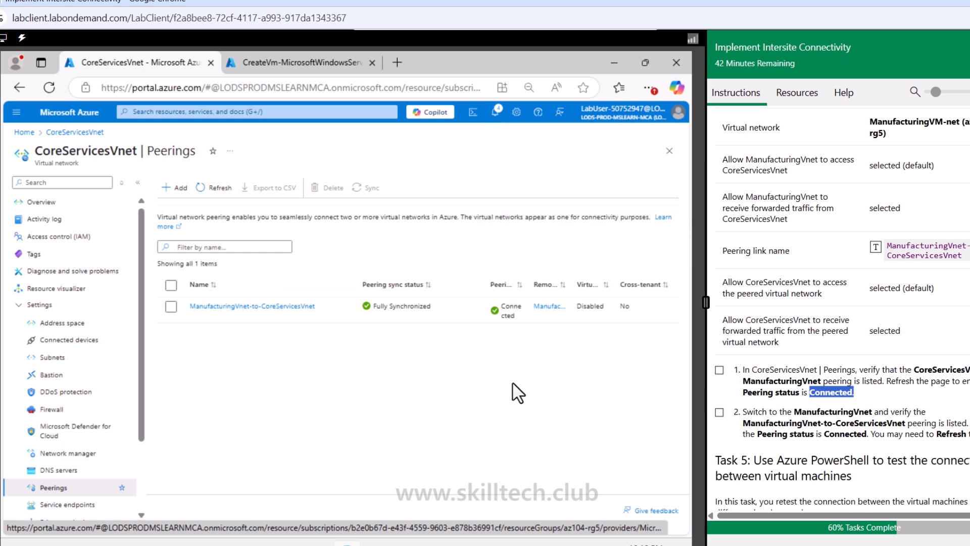
left_click(489, 373)
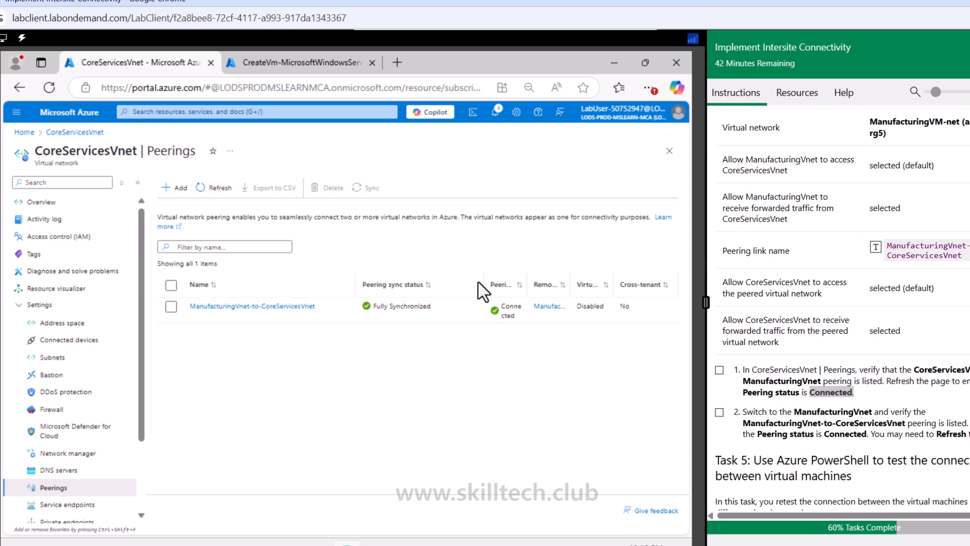
left_click_drag(485, 285, 460, 284)
left_click(543, 306)
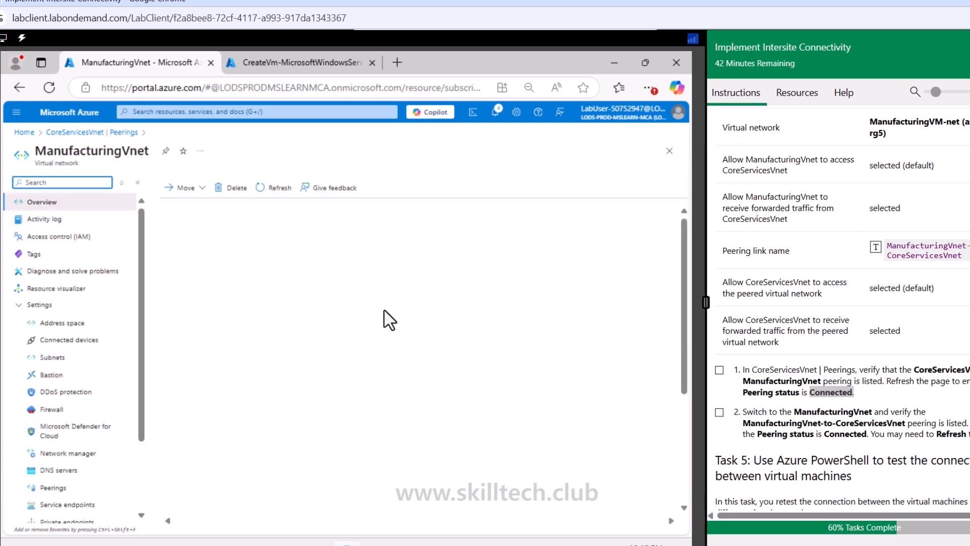
left_click(61, 487)
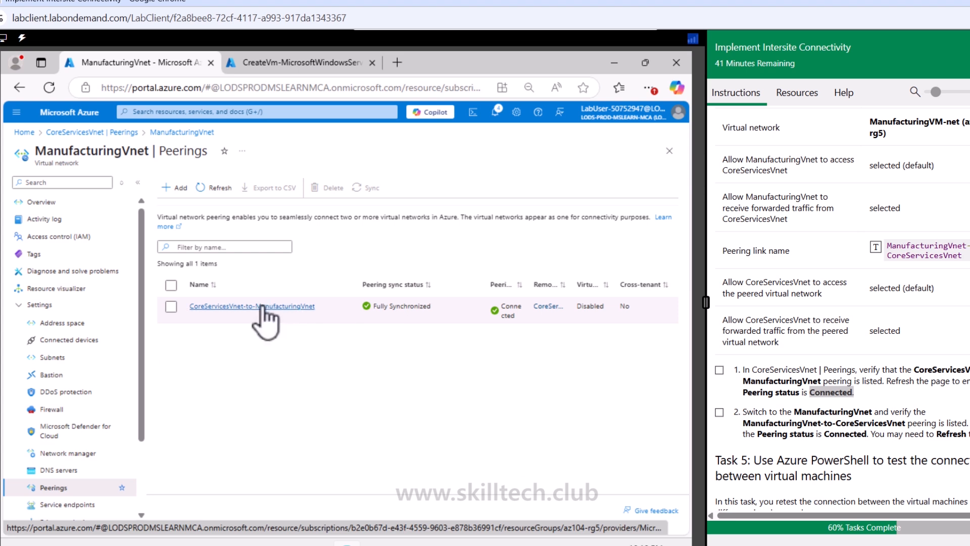
left_click_drag(487, 286, 452, 285)
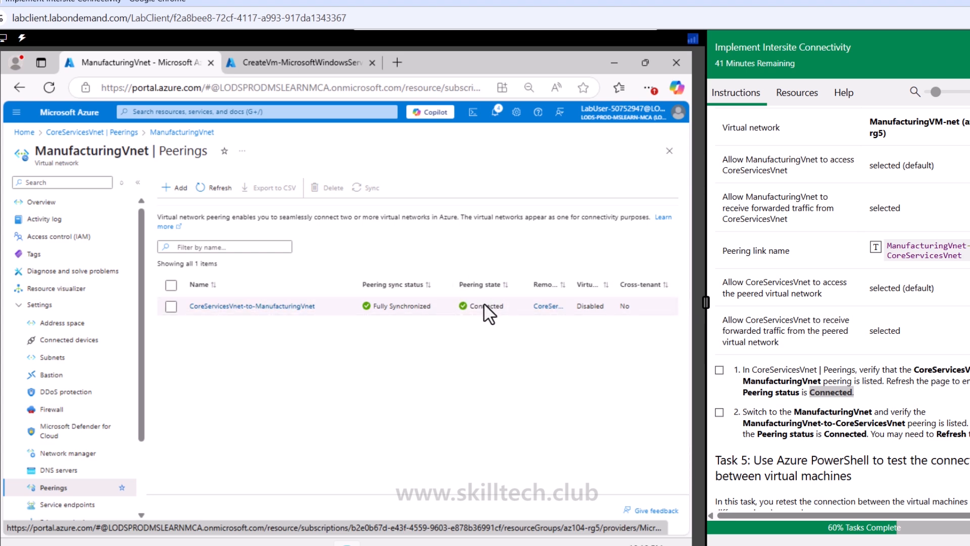
Step: Mark both peering verification tasks as complete in the lab instructions
scroll(826, 365, "down", 1)
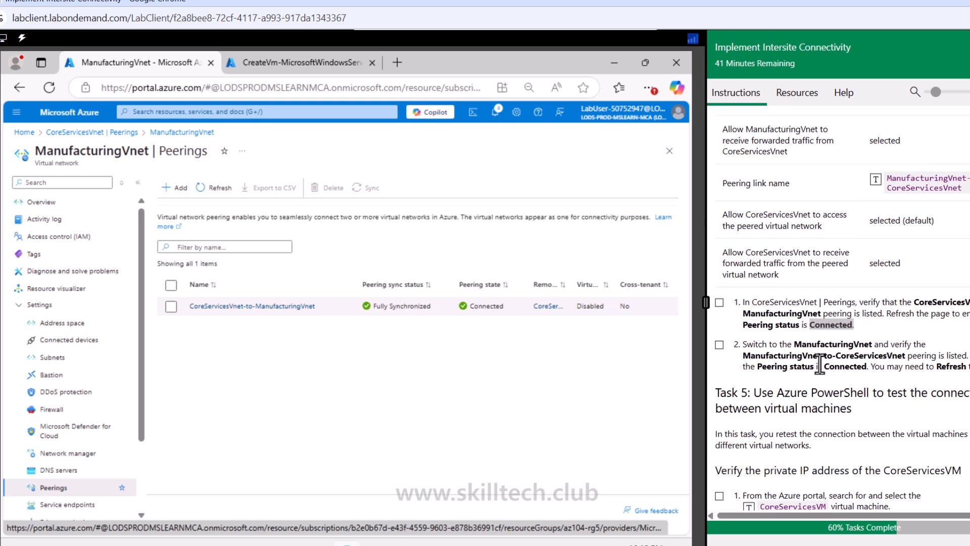
left_click(720, 346)
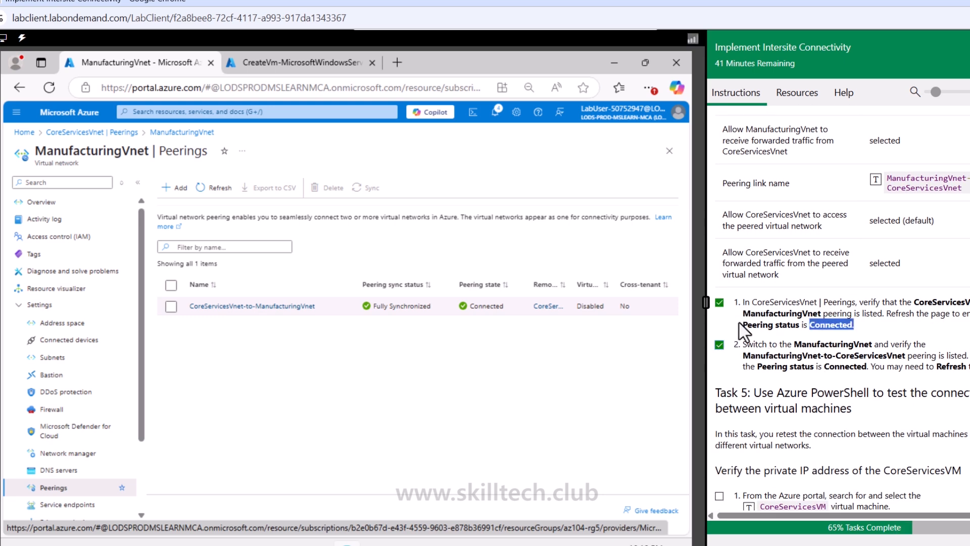
scroll(740, 325, "down", 1)
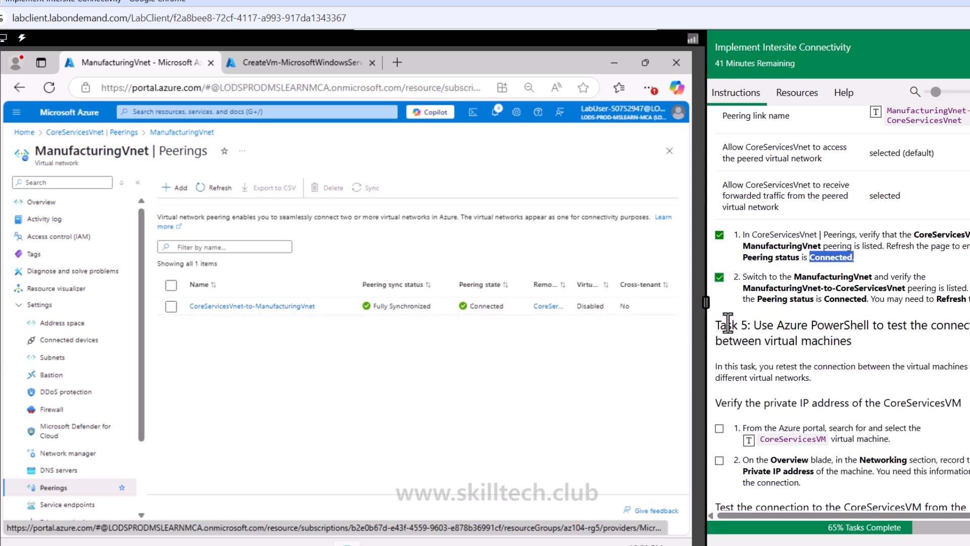
left_click_drag(727, 324, 866, 325)
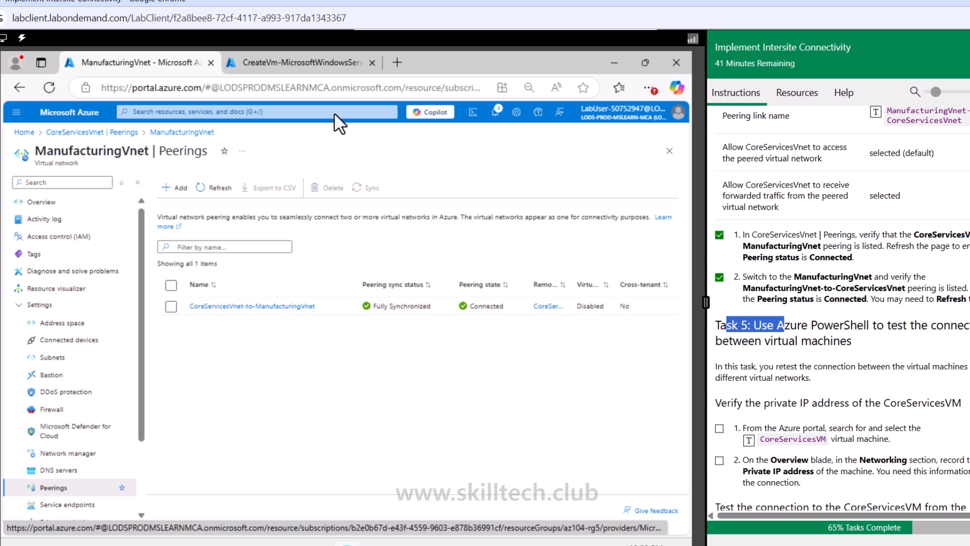
Step: Open the Connection troubleshoot tool in Network Watcher
left_click(312, 65)
left_click(181, 63)
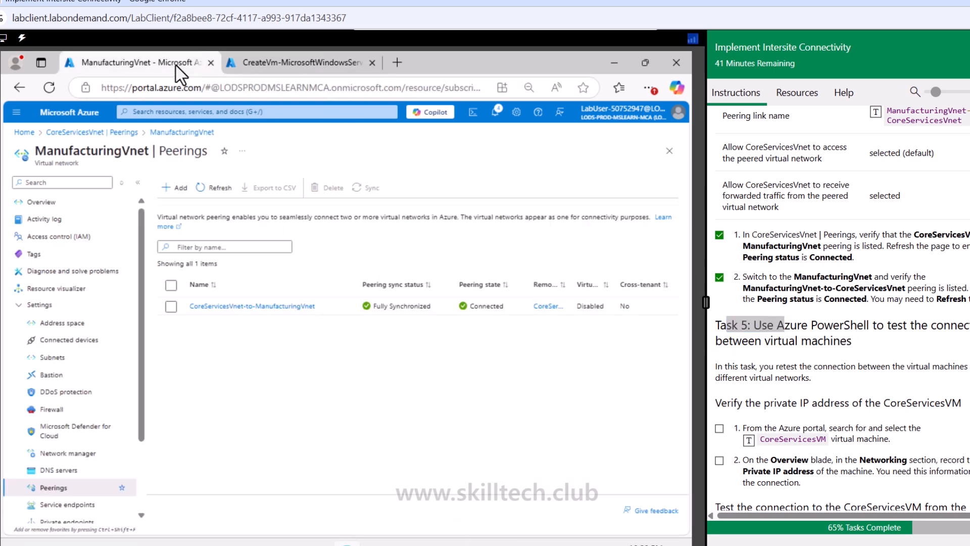
left_click(235, 111)
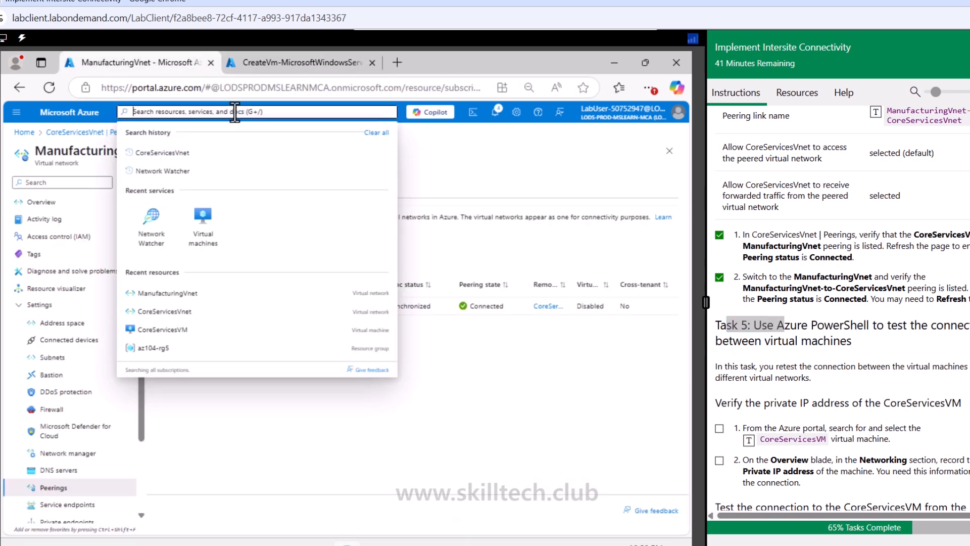
left_click(172, 171)
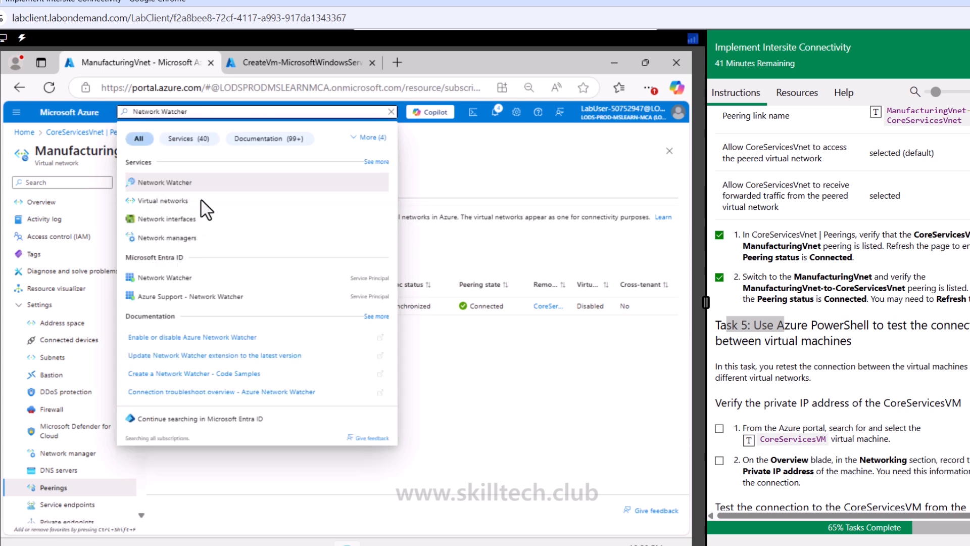
left_click(183, 186)
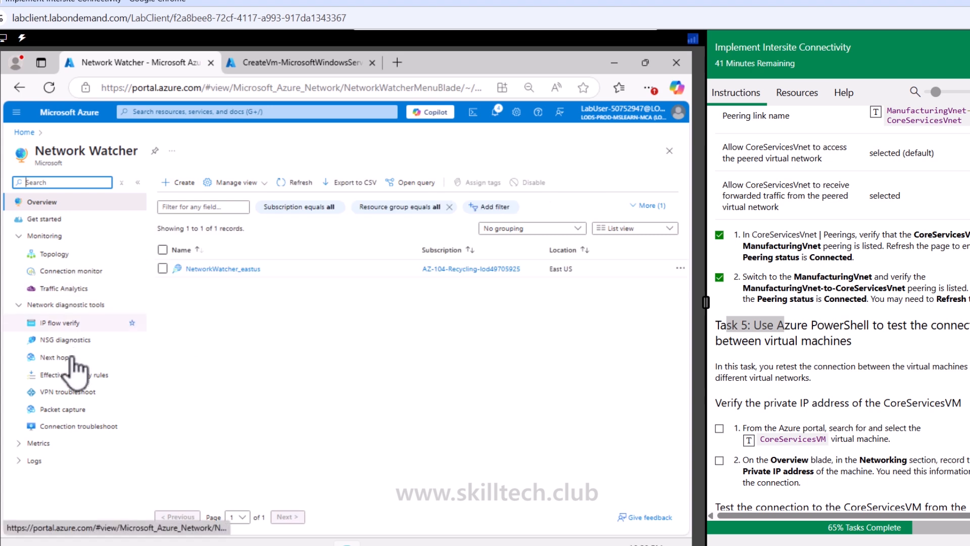
left_click(81, 426)
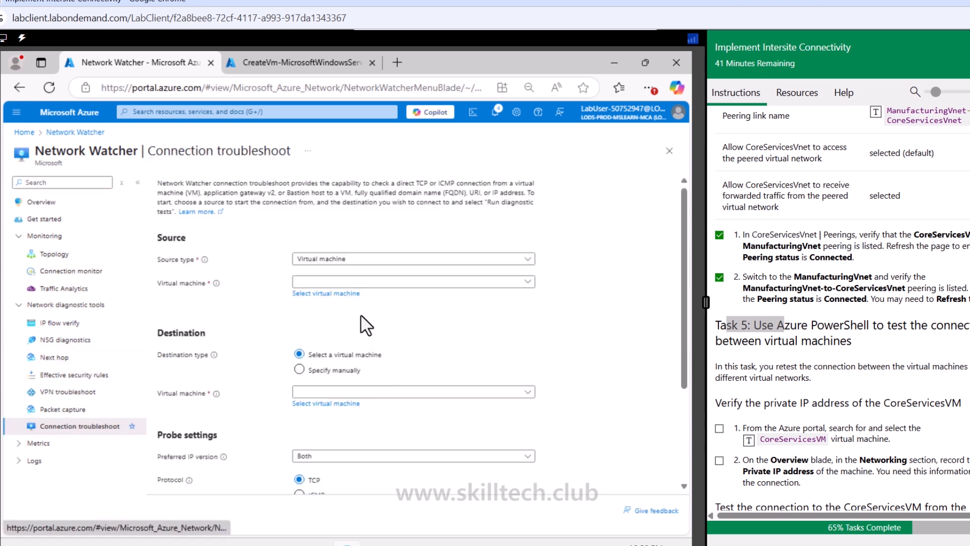
Step: Run diagnostic tests from source CoreServicesVM to destination ManufacturingVM on destination port 3389
left_click(394, 282)
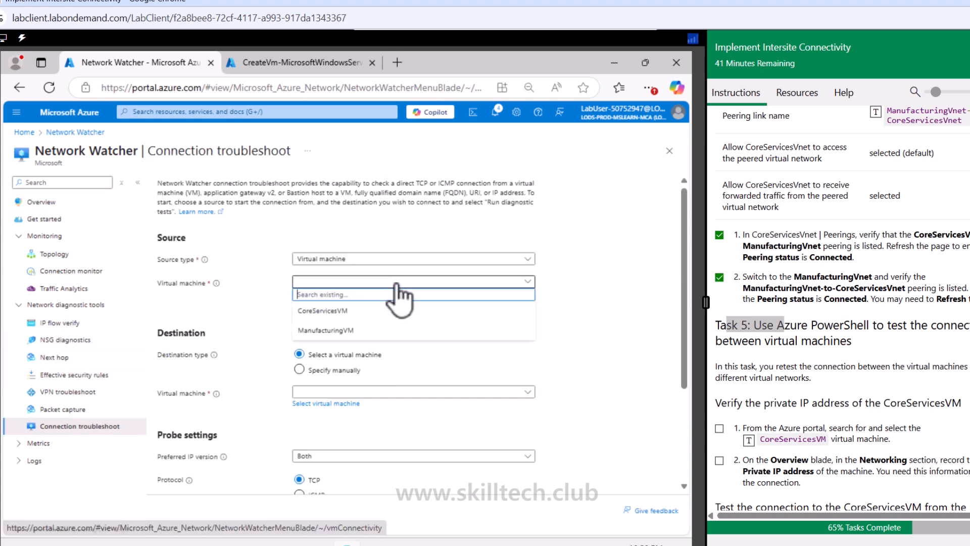
left_click(354, 310)
left_click(386, 393)
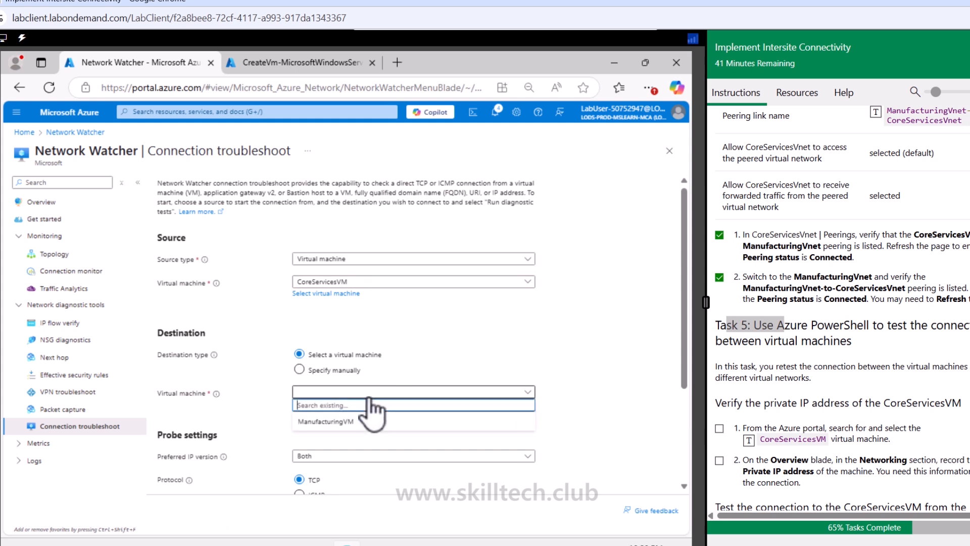
left_click(368, 423)
scroll(368, 430, "down", 3)
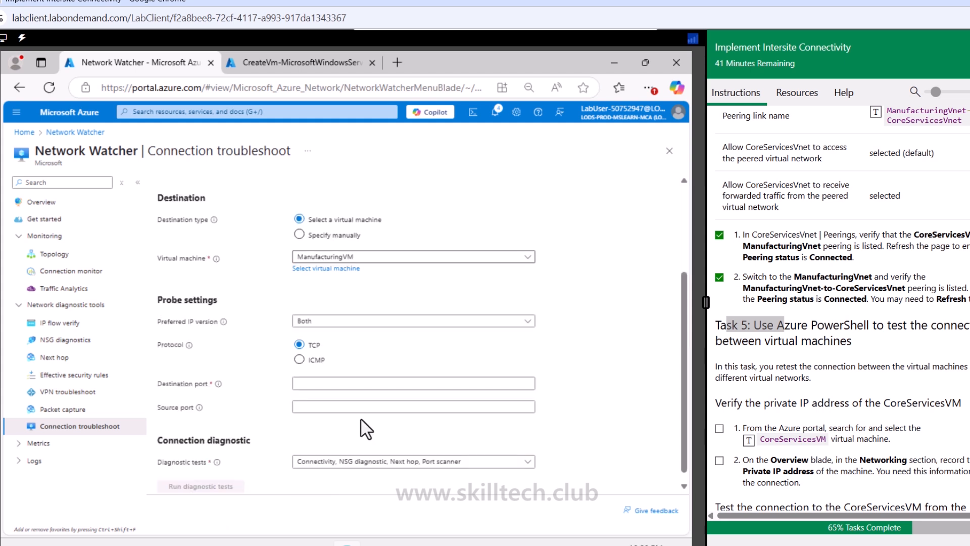
scroll(366, 425, "down", 1)
left_click(348, 380)
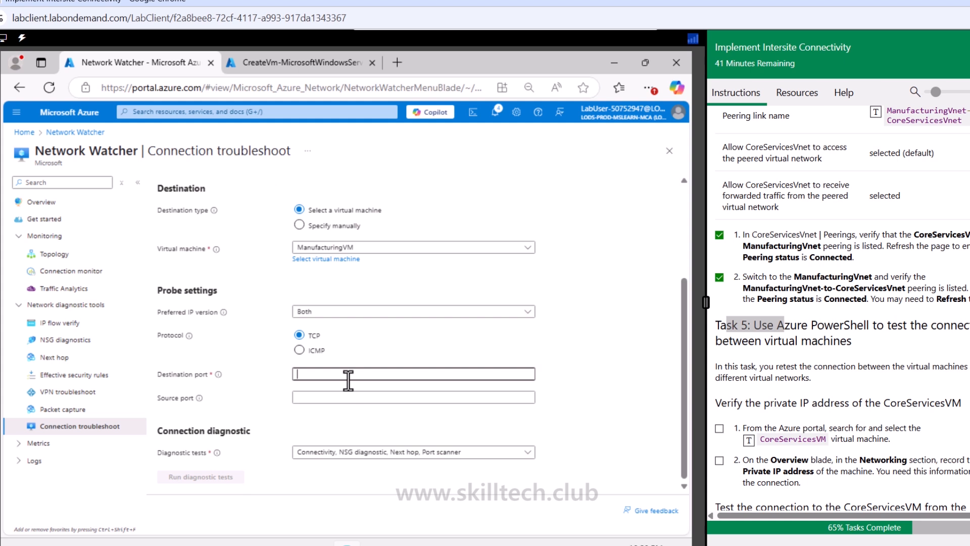
type("3389")
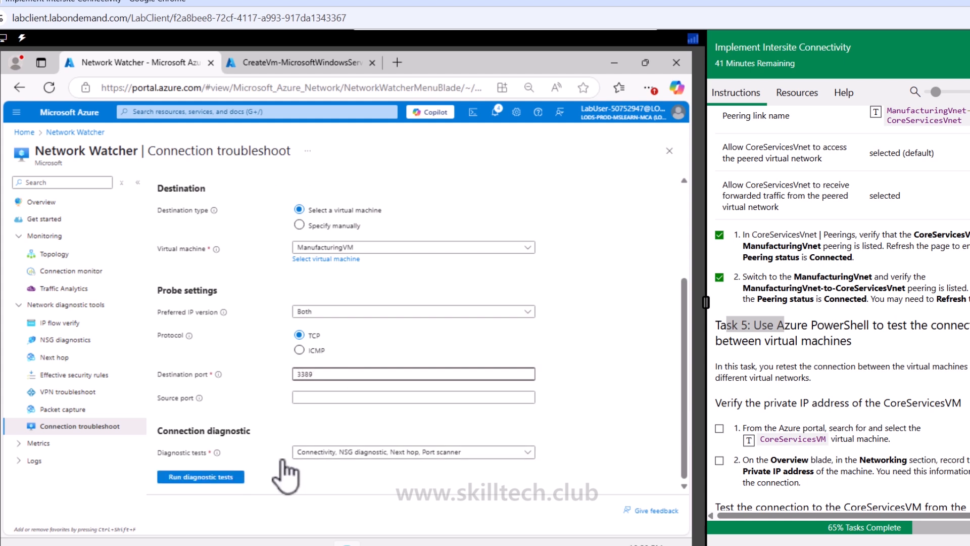
left_click(201, 477)
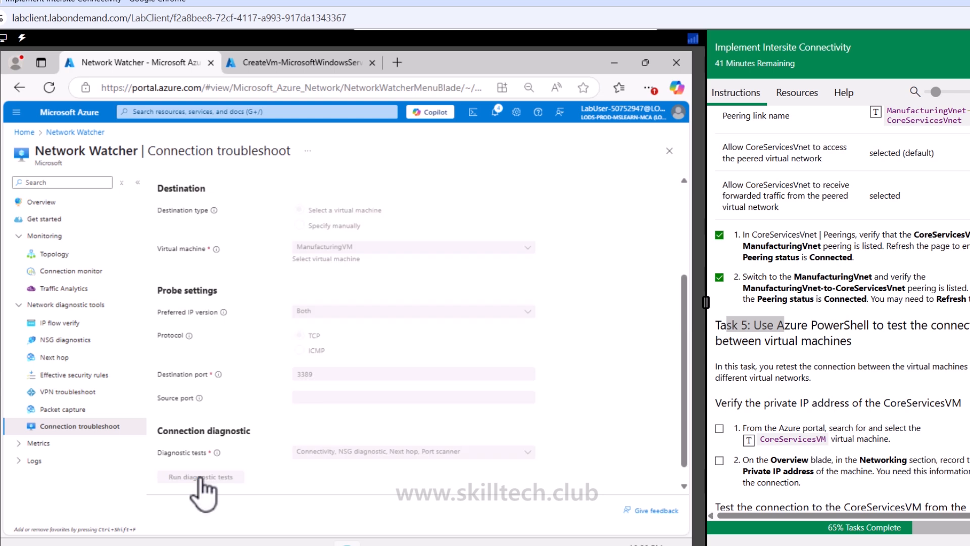
Step: Review the connection troubleshoot diagnostic results
left_click_drag(684, 428, 686, 460)
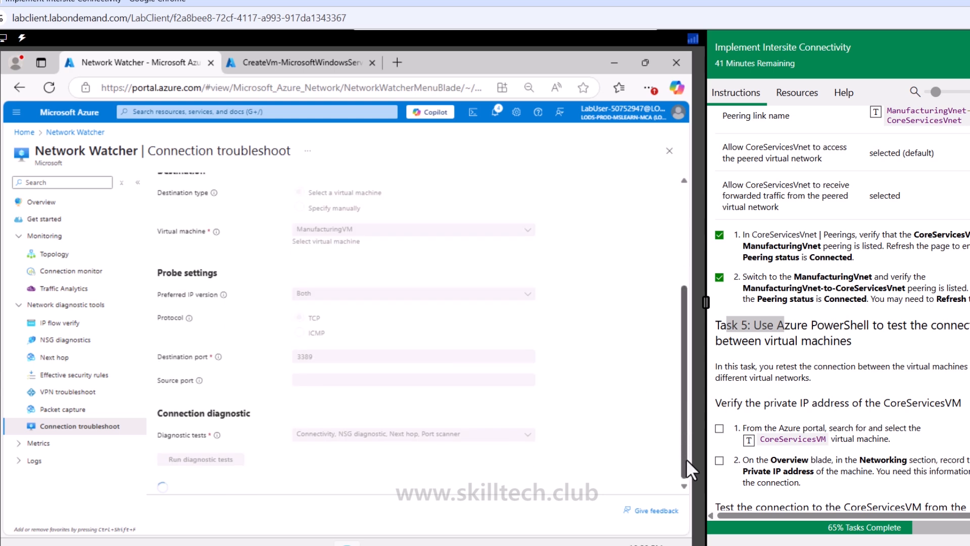
scroll(812, 406, "down", 4)
scroll(813, 406, "up", 1)
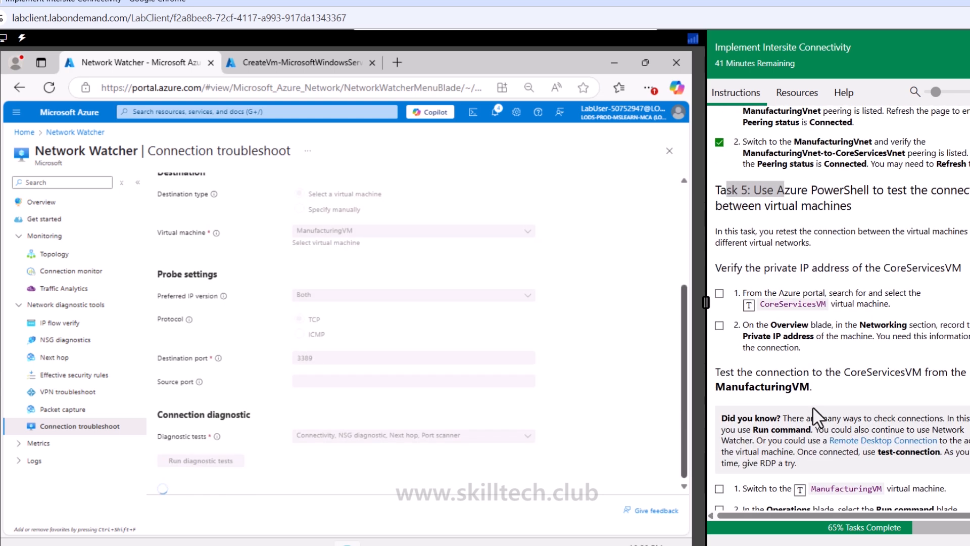
left_click_drag(783, 191, 831, 232)
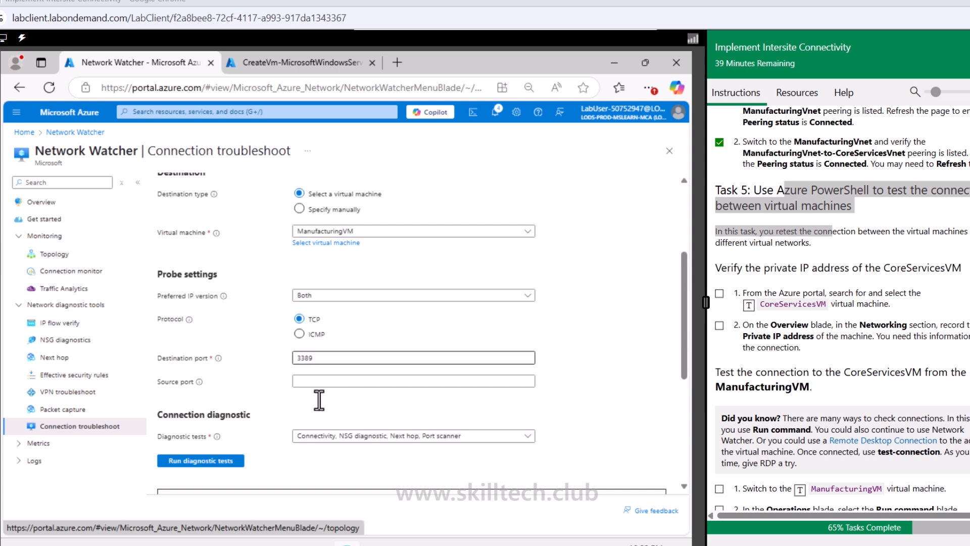
scroll(249, 435, "down", 2)
scroll(252, 445, "down", 2)
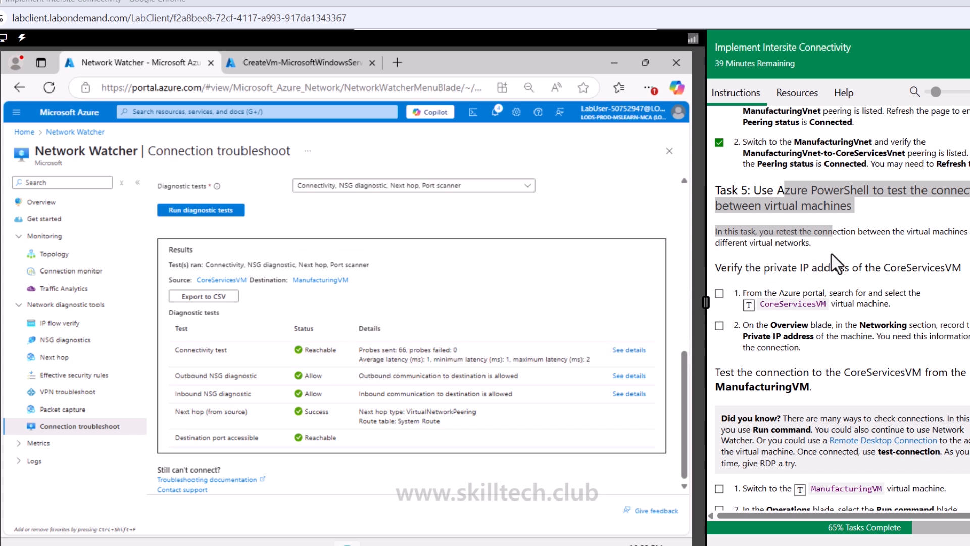
left_click(835, 202)
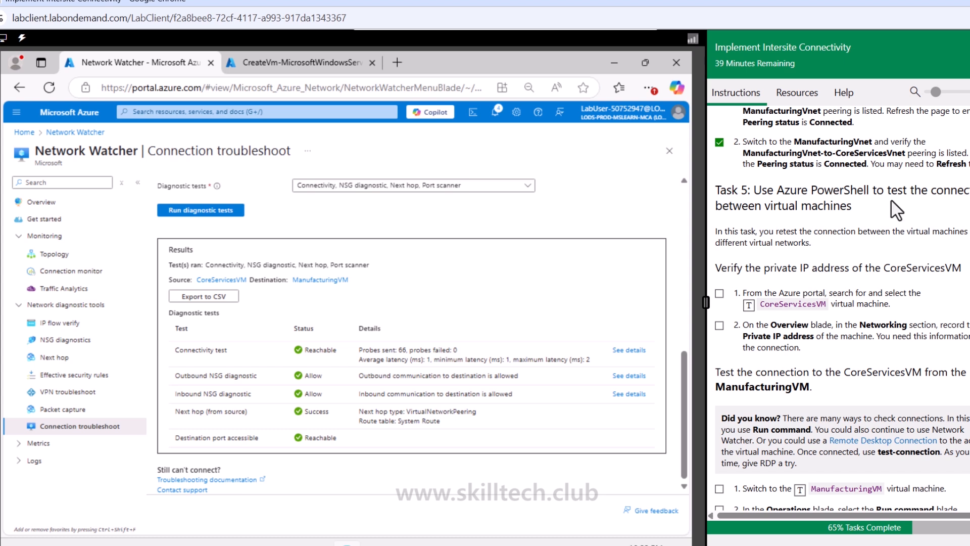
left_click_drag(756, 271, 879, 270)
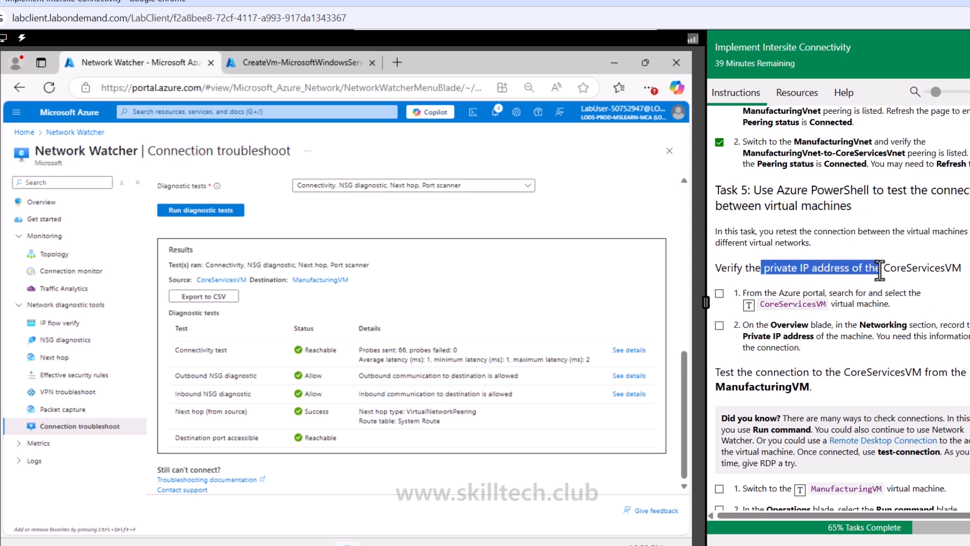
Step: Open CoreServicesVM's network settings and copy its private IP address
left_click(365, 112)
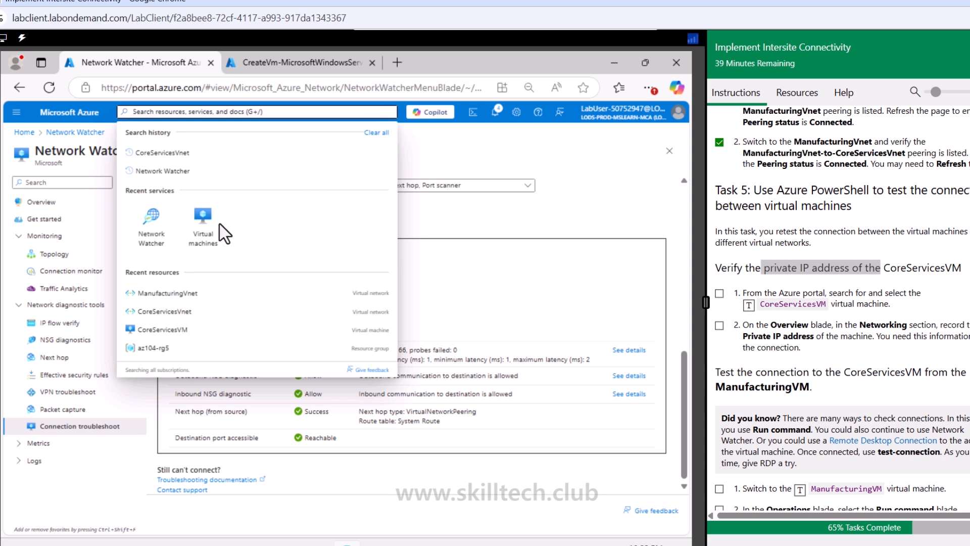
left_click(201, 235)
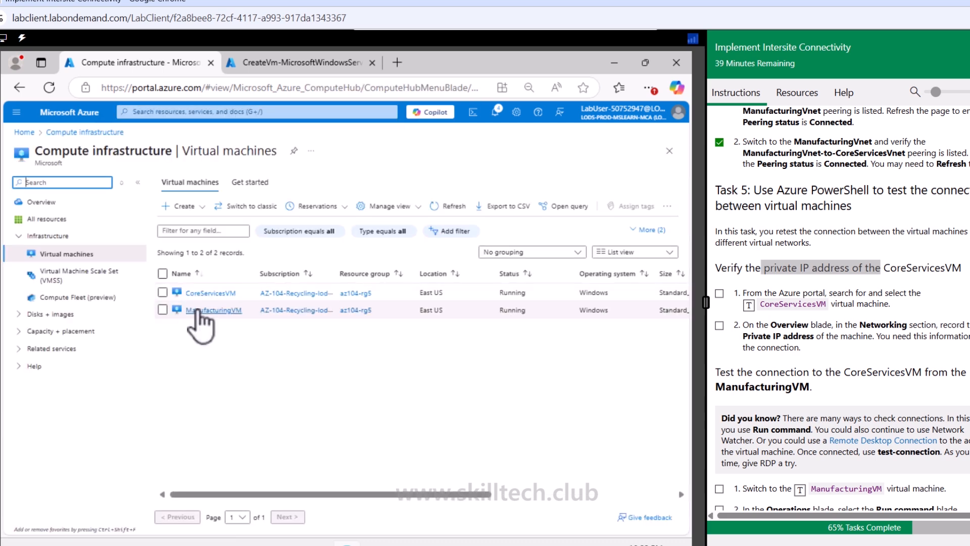
left_click(197, 291)
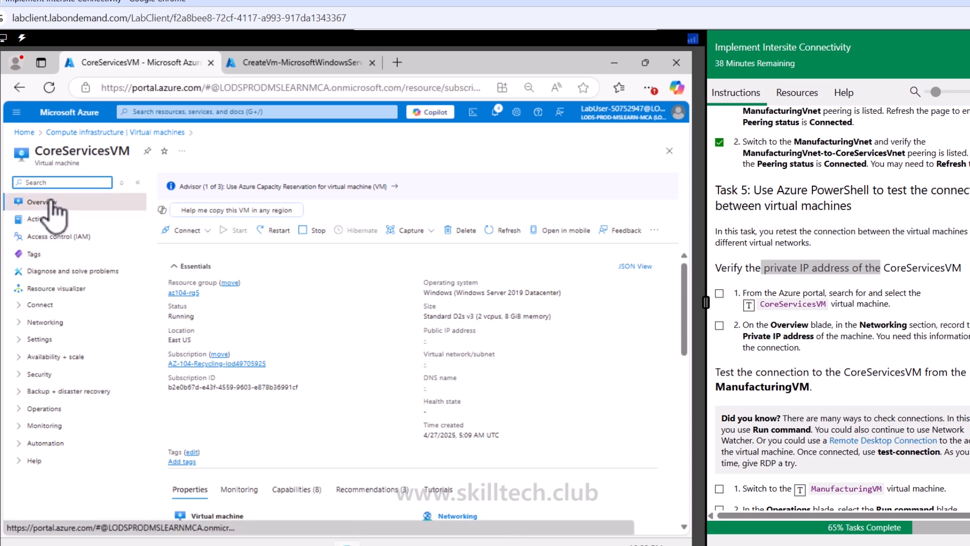
left_click(47, 323)
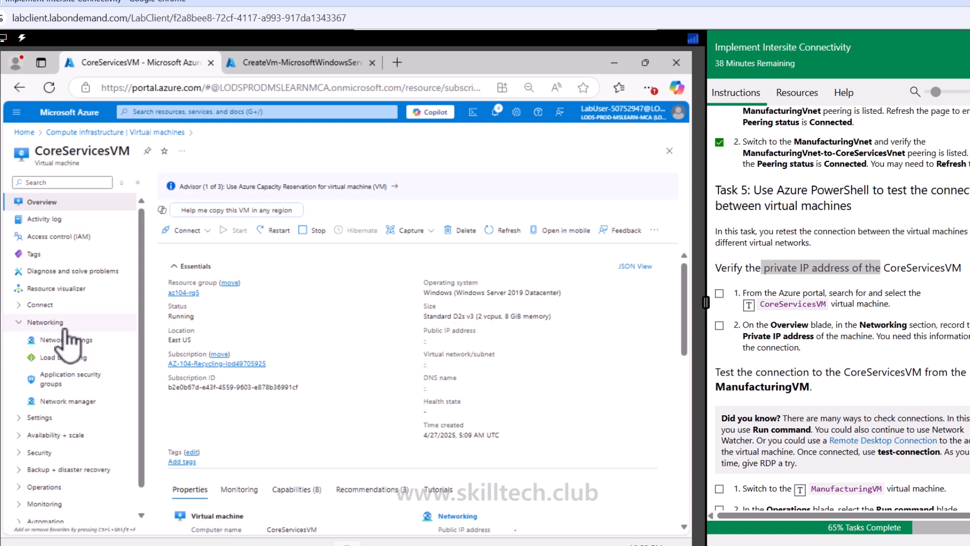
left_click(67, 341)
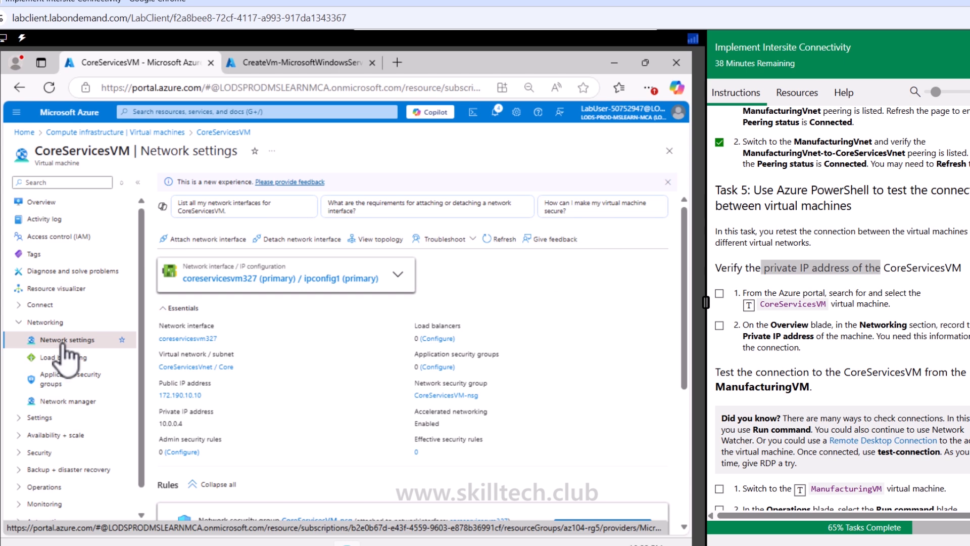
mouse_move(171, 426)
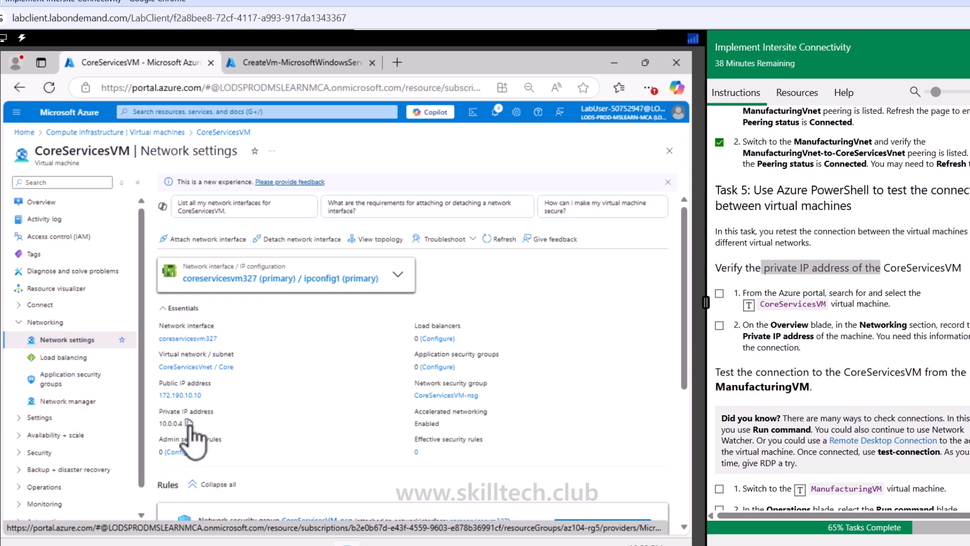
left_click(189, 423)
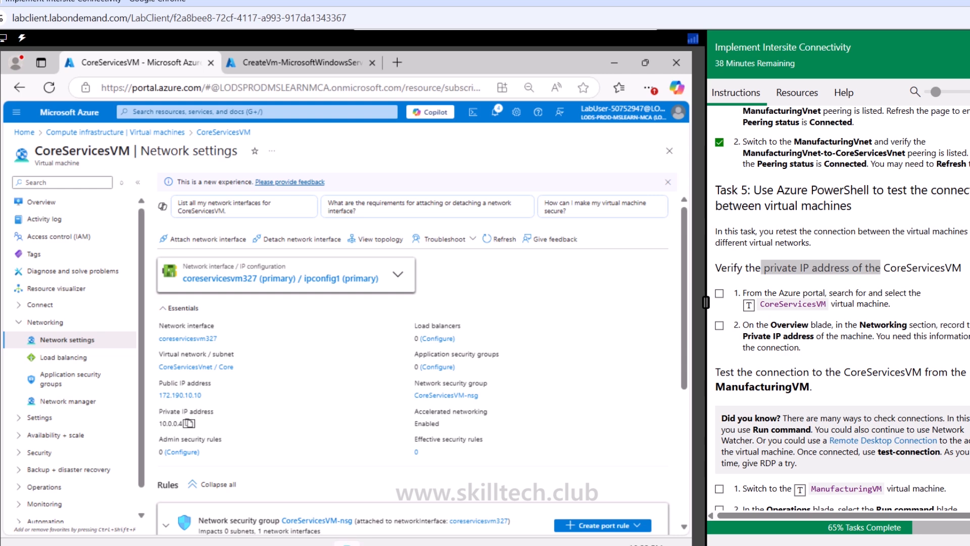
Step: Paste CoreServicesVM's private IP address into a Notepad document for later use
key("super+d")
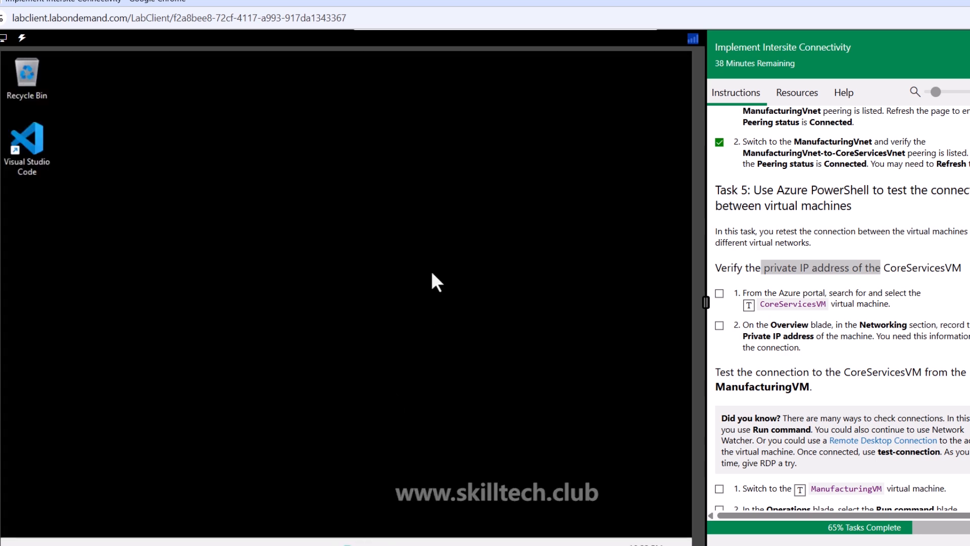
key("alt+Tab")
right_click(288, 205)
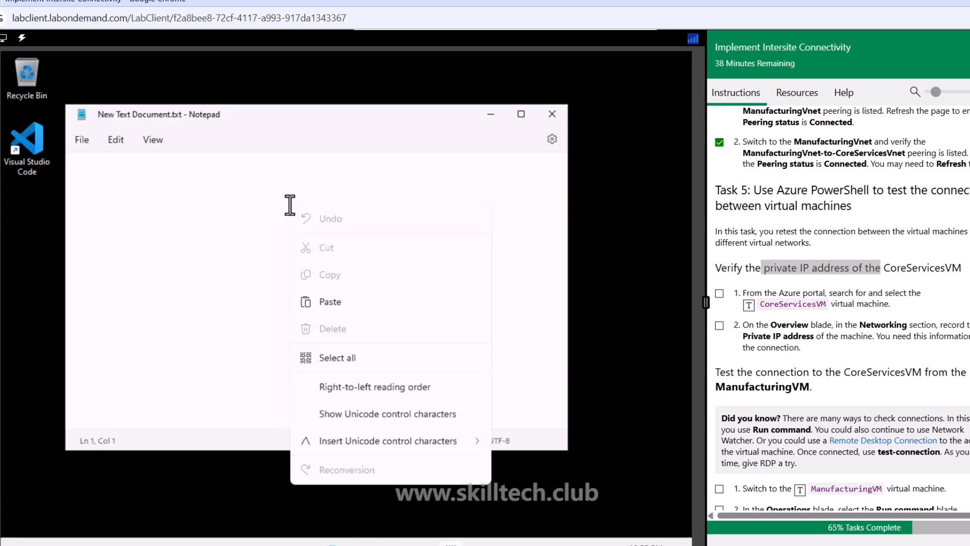
left_click(328, 302)
key("alt+Tab")
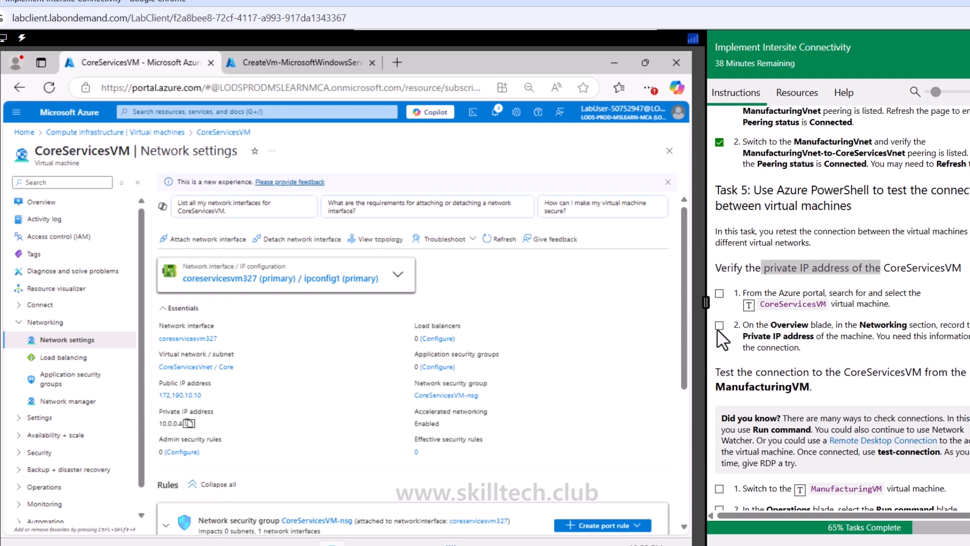
Step: Check off the completed private IP verification and VM switch items in the lab instructions
left_click(719, 293)
left_click(719, 324)
scroll(723, 338, "down", 1)
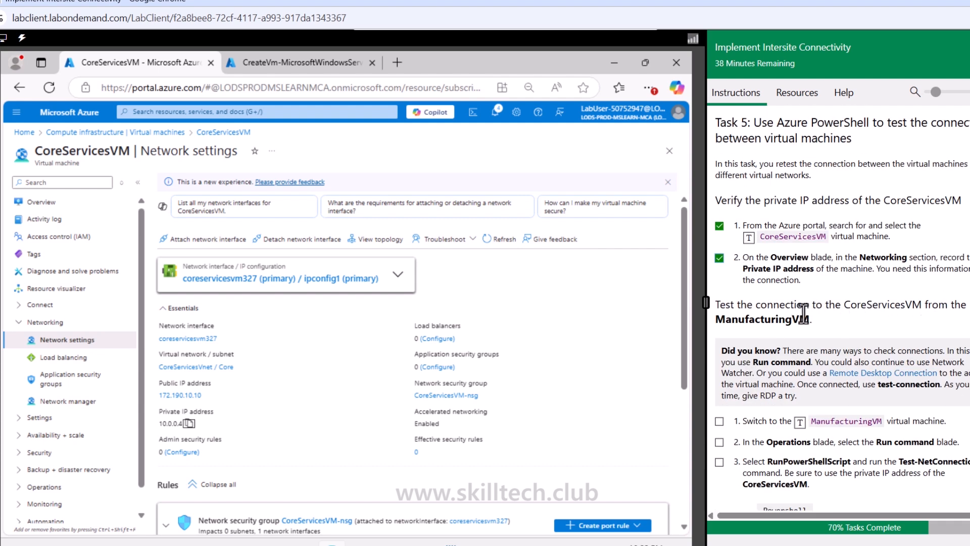
scroll(803, 313, "down", 1)
scroll(803, 313, "down", 1)
left_click(719, 286)
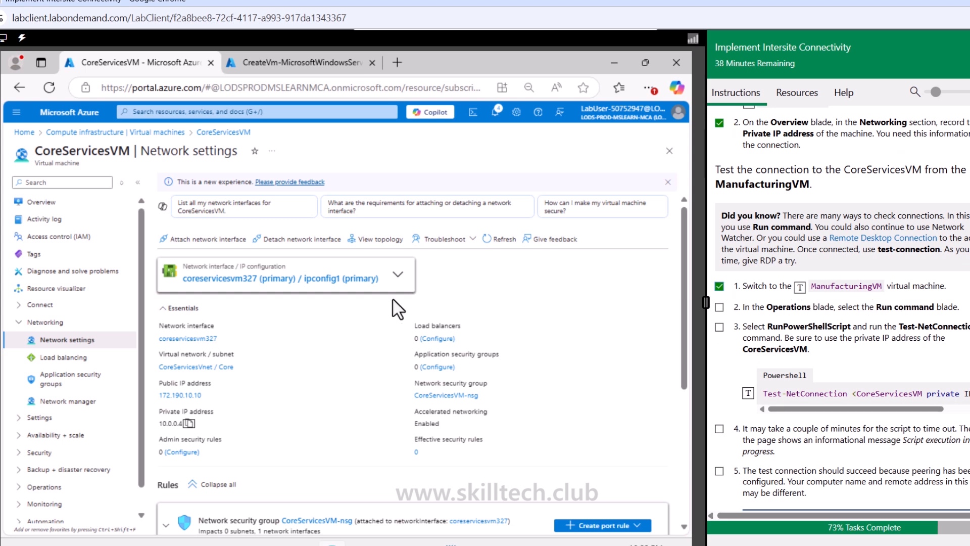
Step: Open ManufacturingVM from the virtual machines list and go to its Run command blade
left_click(162, 133)
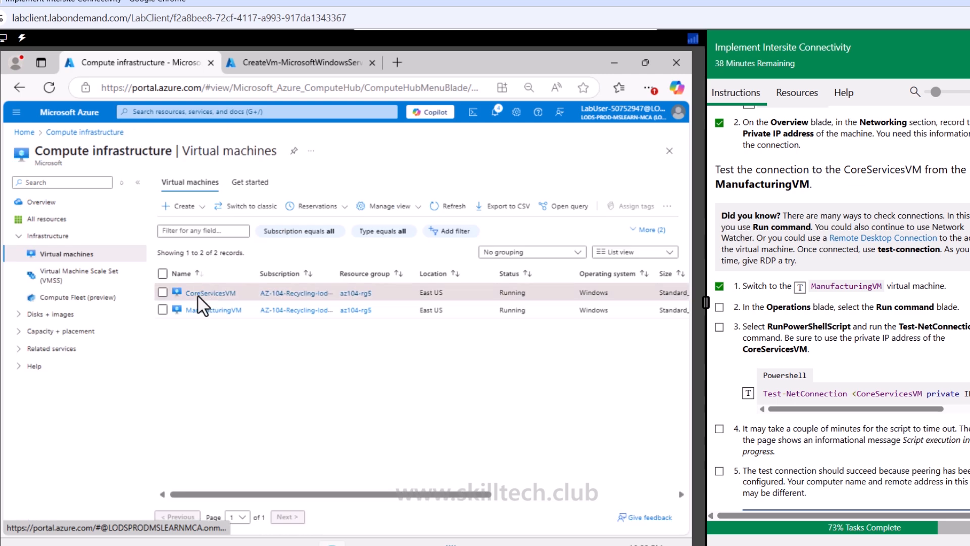
left_click(198, 310)
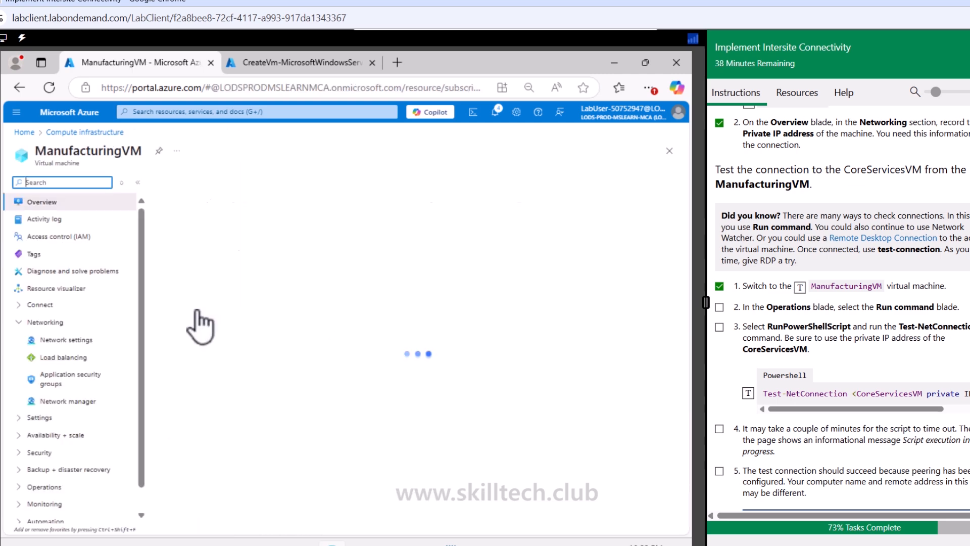
left_click(20, 323)
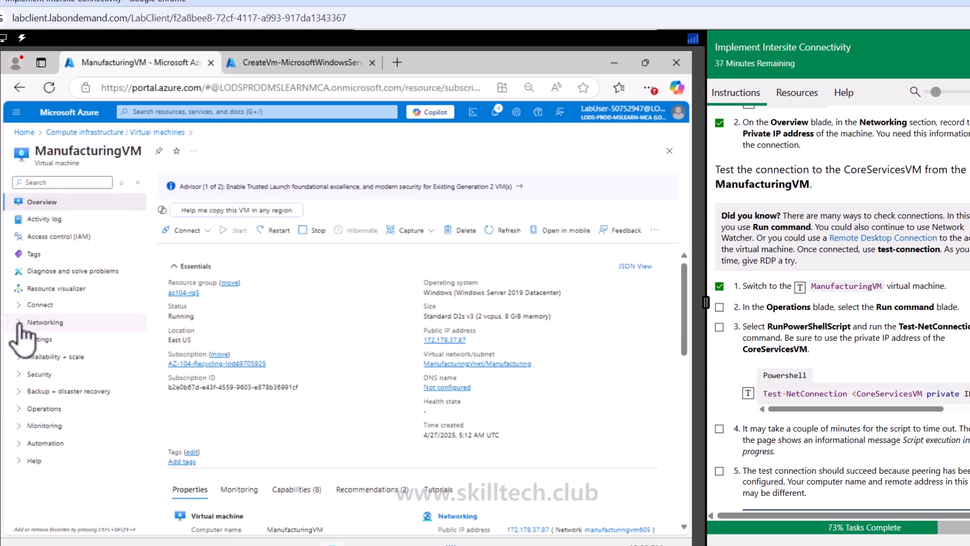
left_click(20, 408)
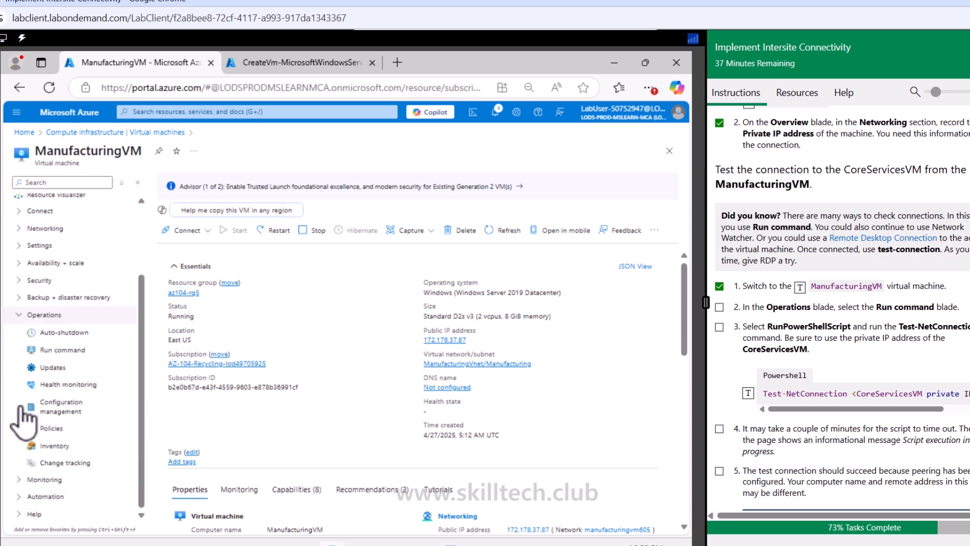
left_click(70, 349)
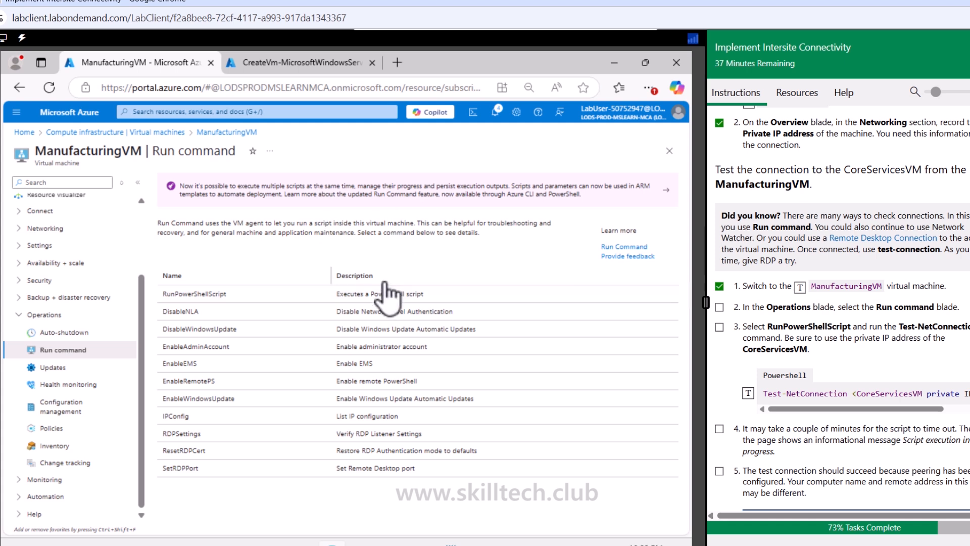
Step: Run the RunPowerShellScript command Test-NetConnection 10.0.0.4 -port 3389 on ManufacturingVM
left_click(211, 296)
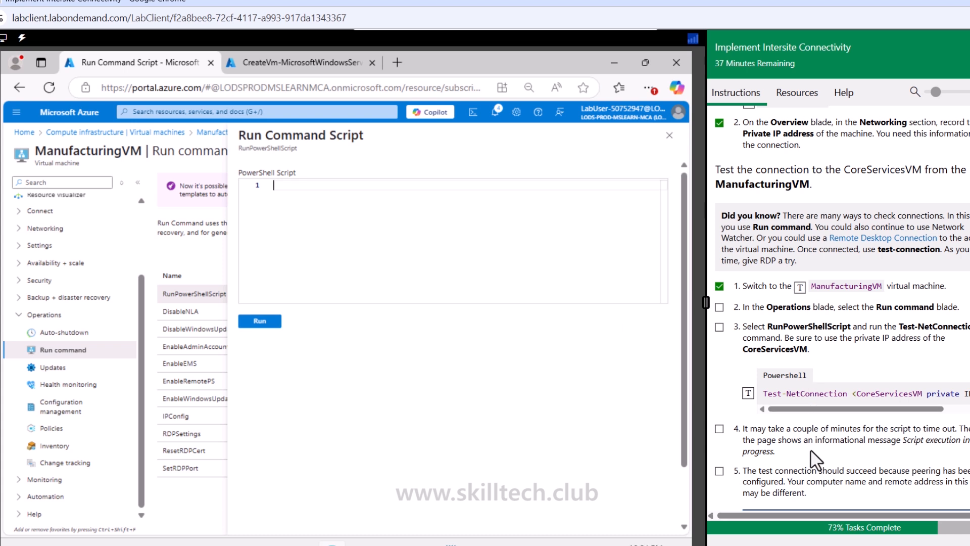
left_click(748, 393)
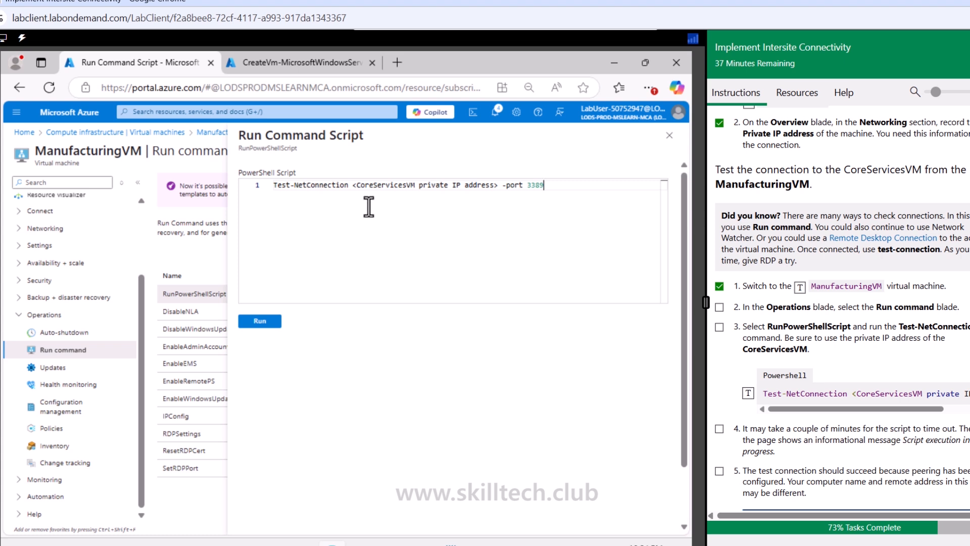
left_click_drag(349, 191, 499, 192)
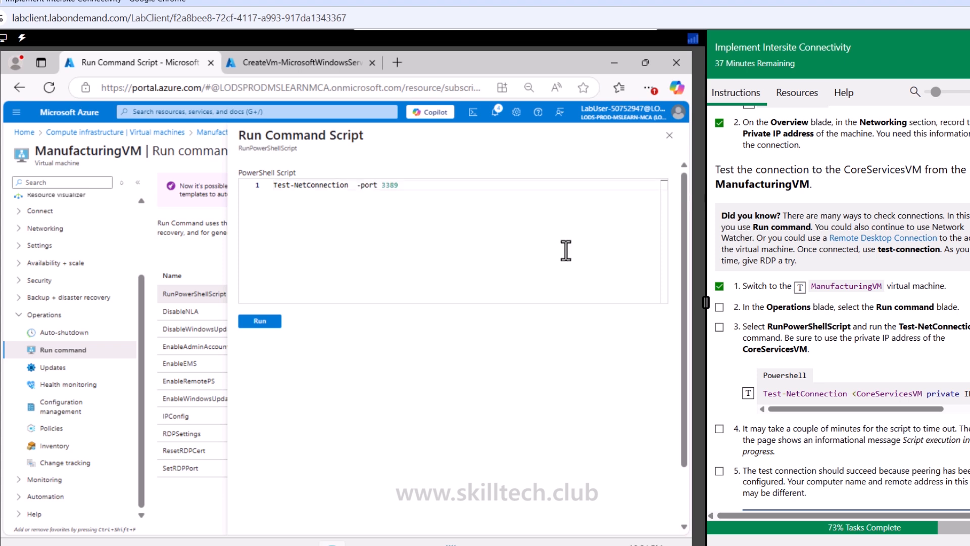
right_click(549, 240)
left_click(432, 295)
type(".0.0.4")
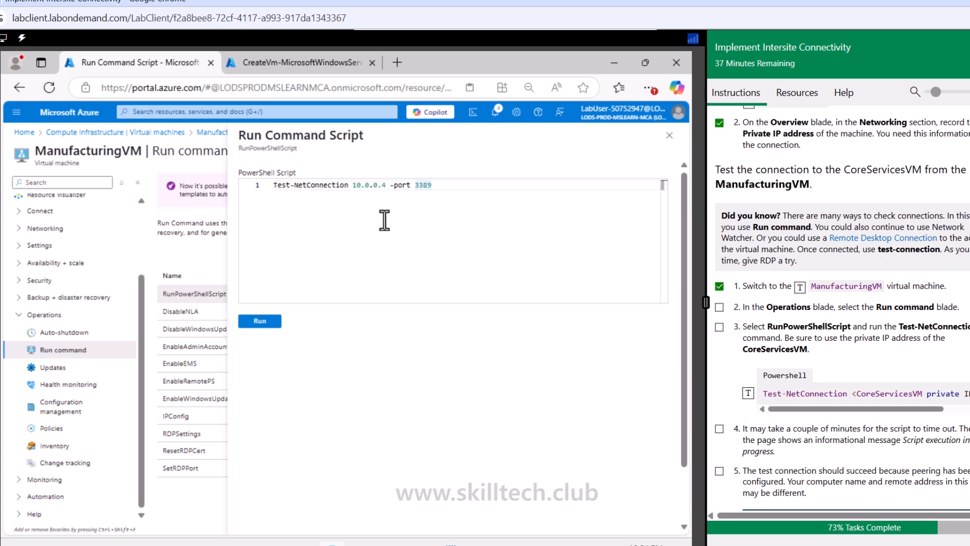
left_click(260, 322)
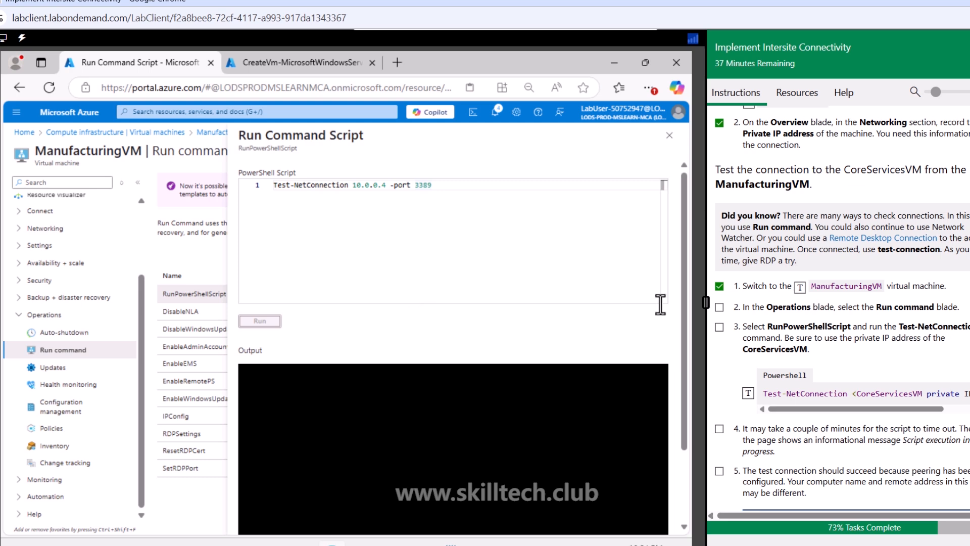
Step: Check off the Run command lab items and review the Test-NetConnection output
left_click(720, 307)
left_click(719, 327)
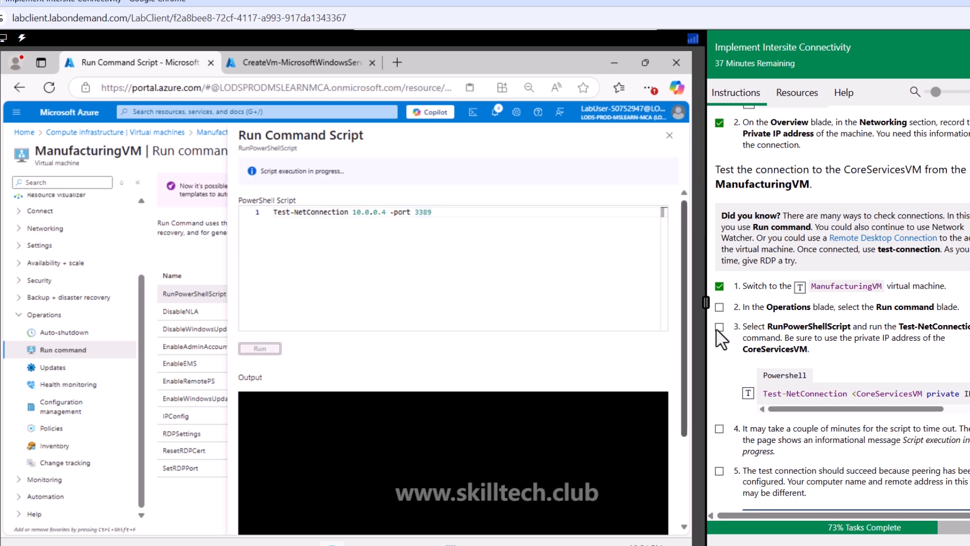
left_click(719, 428)
scroll(720, 428, "down", 3)
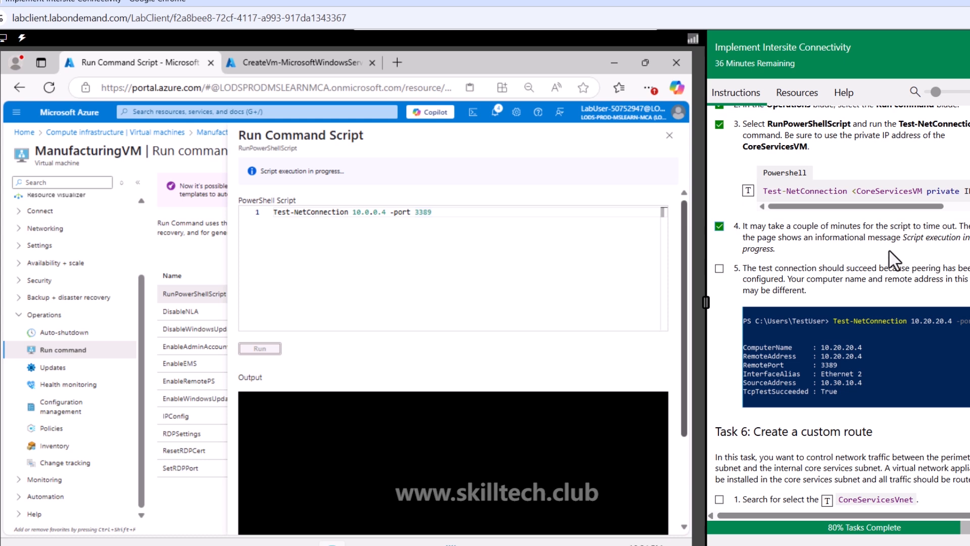
left_click_drag(778, 268, 959, 268)
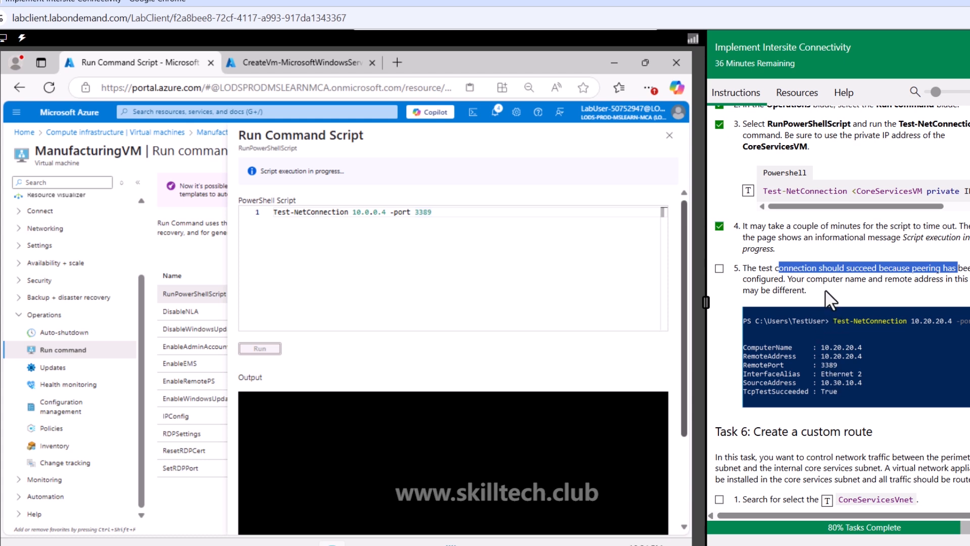
scroll(839, 378, "down", 1)
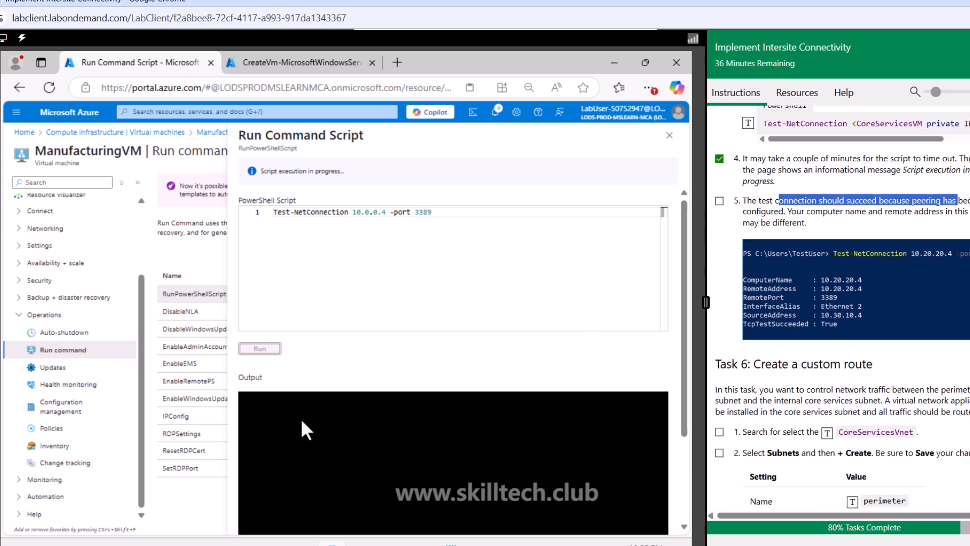
scroll(603, 317, "down", 1)
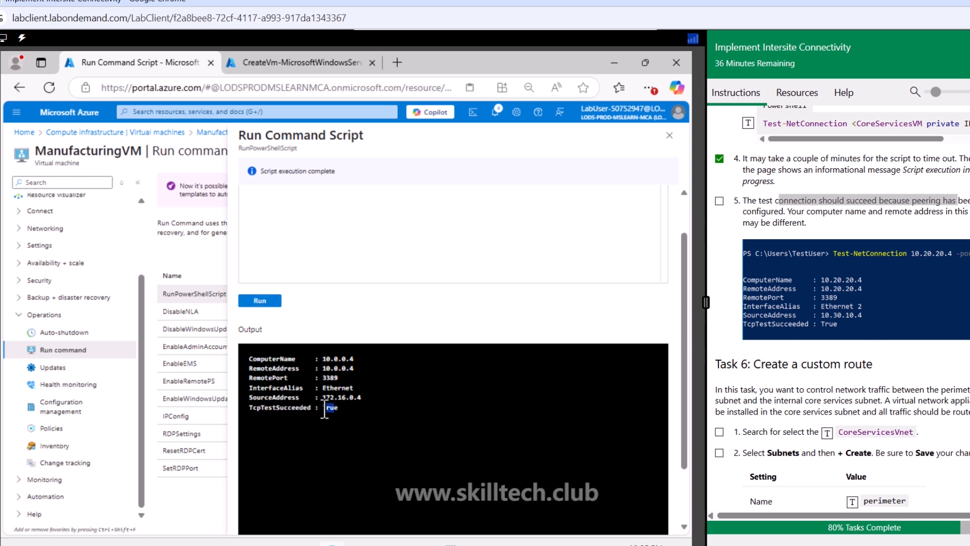
left_click(719, 201)
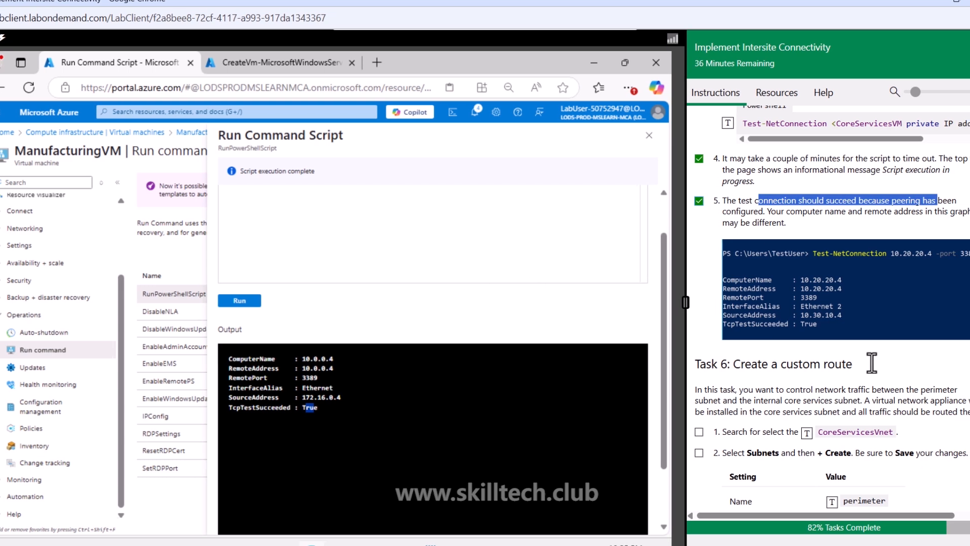
Step: Read the Task 6 custom route instructions, then search for and open CoreServicesVnet
scroll(783, 382, "down", 3)
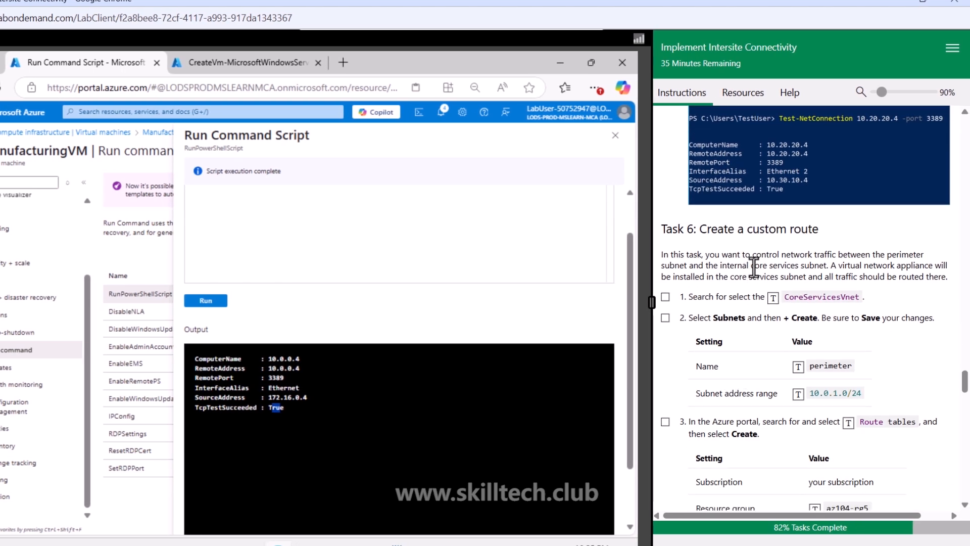
left_click_drag(710, 229, 825, 233)
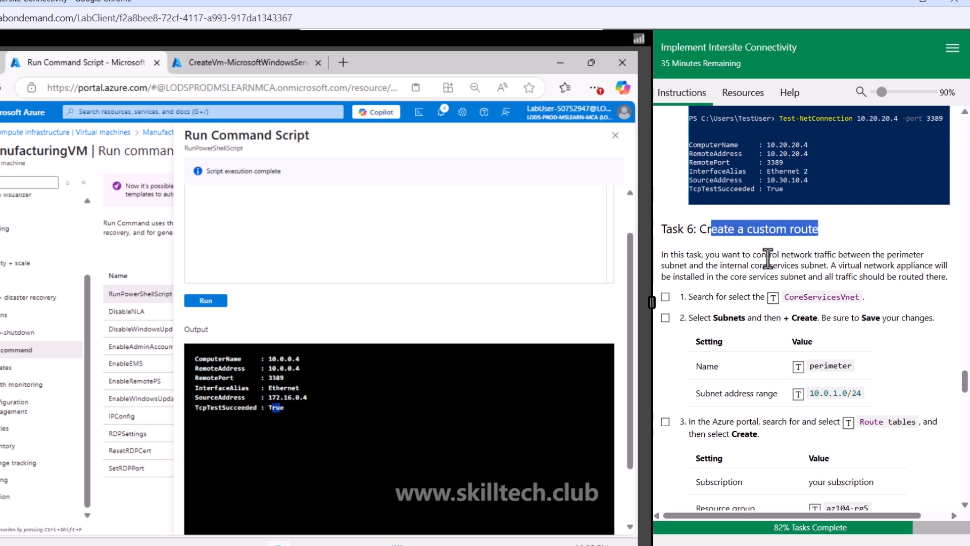
left_click_drag(729, 266, 819, 271)
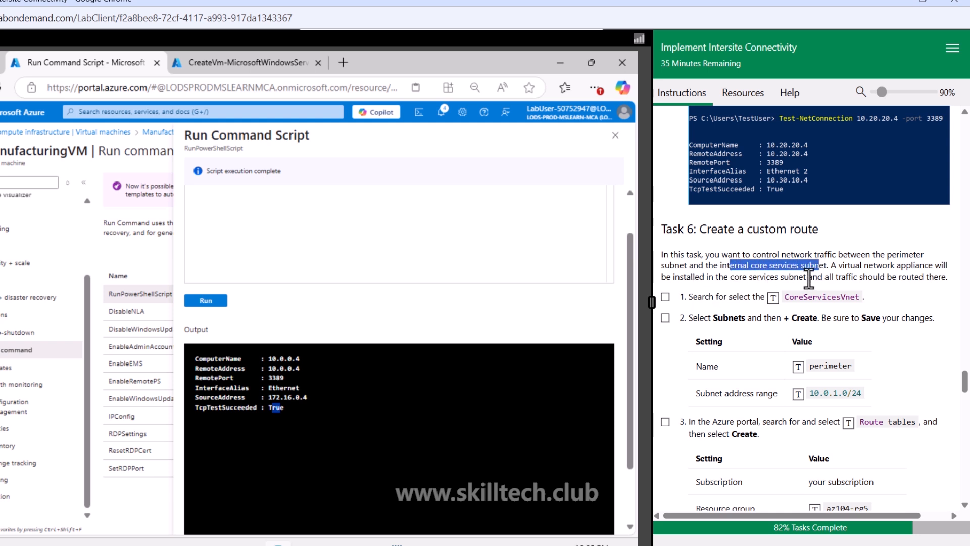
left_click_drag(944, 277, 744, 279)
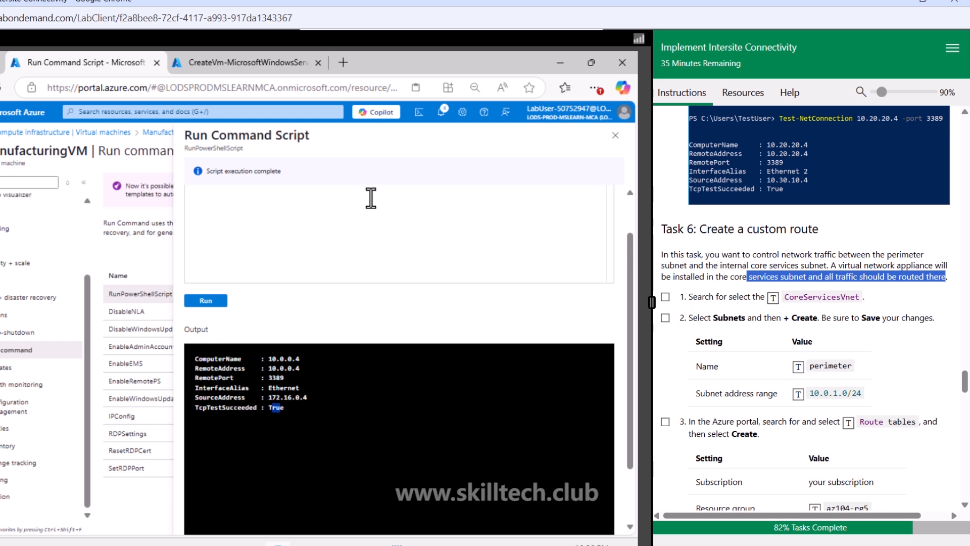
left_click(251, 111)
left_click(773, 298)
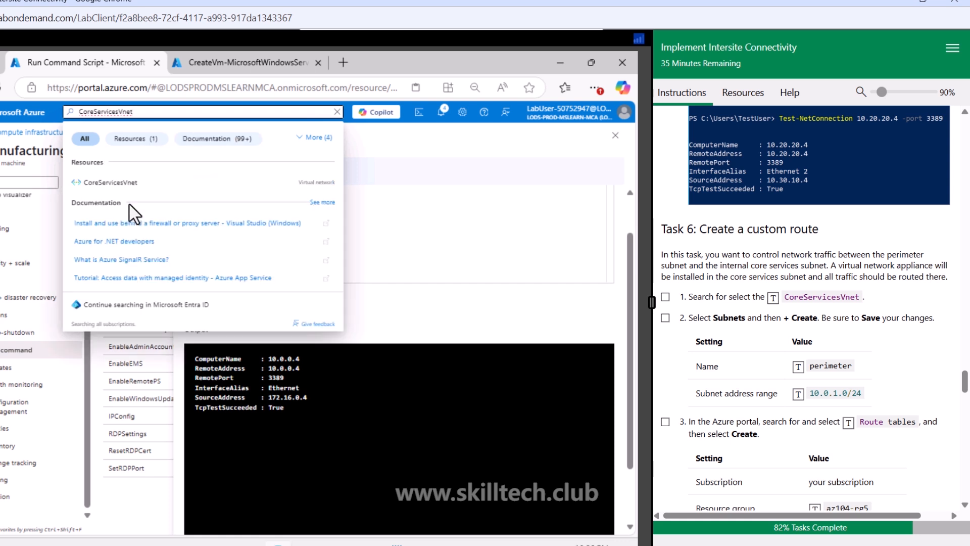
left_click(118, 186)
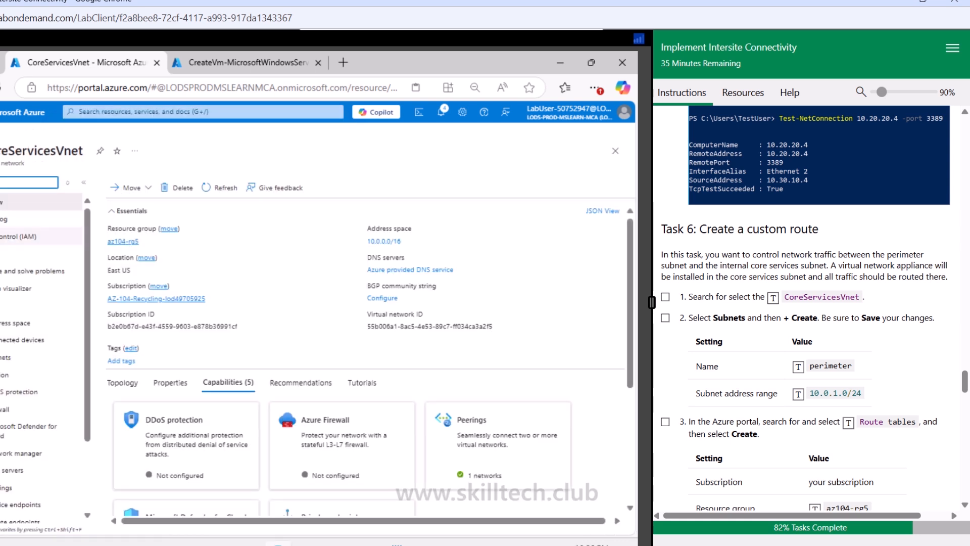
Step: Add a subnet named perimeter with address range 10.0.1.0/24 to CoreServicesVnet
left_click(7, 358)
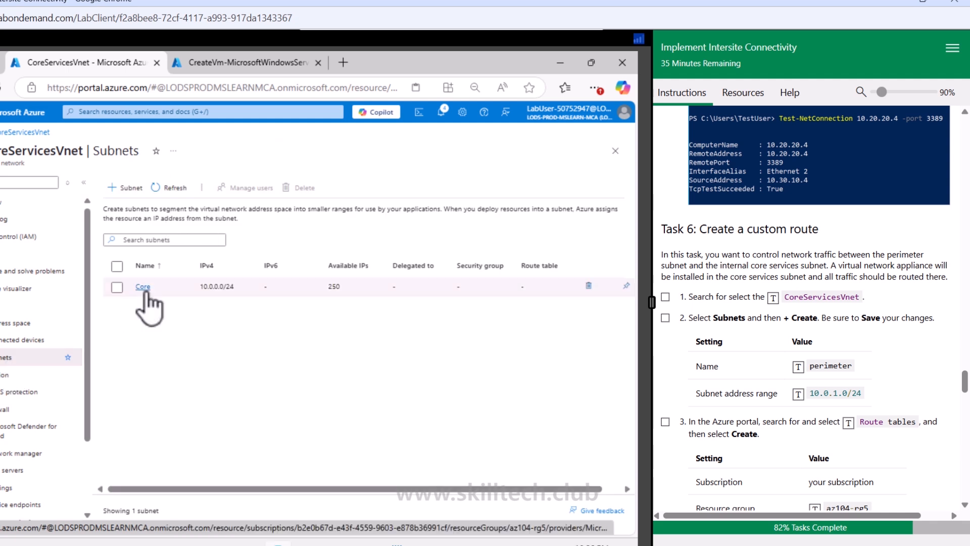
left_click(127, 188)
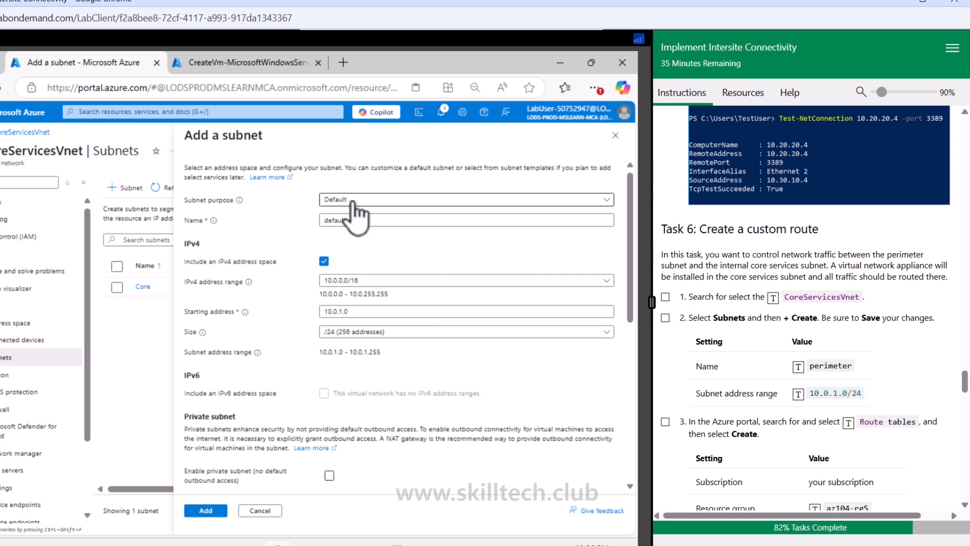
left_click(378, 200)
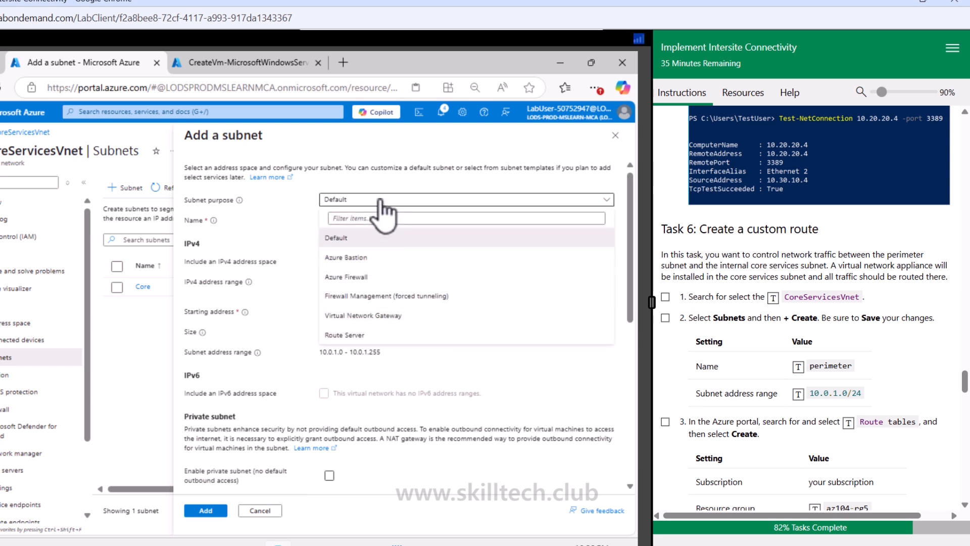
left_click(380, 200)
double_click(335, 220)
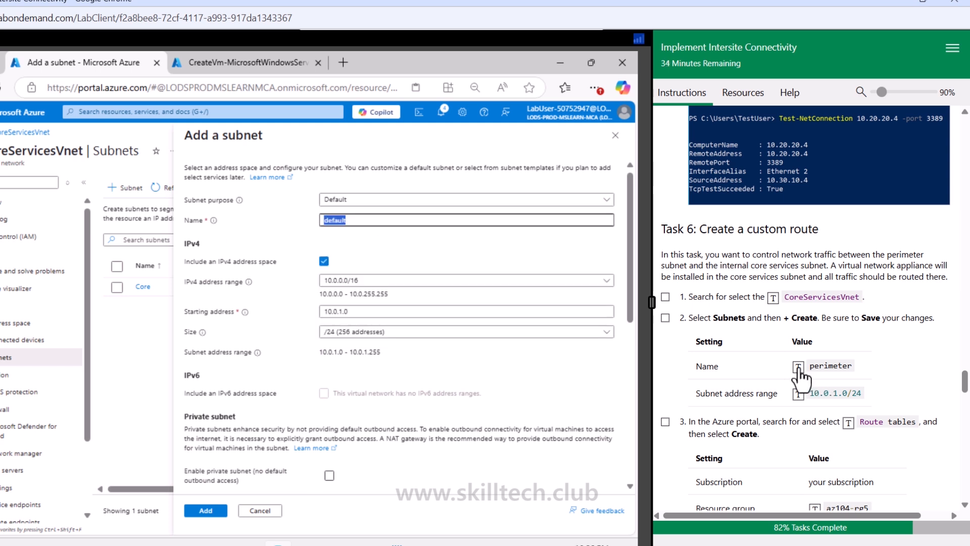
left_click(798, 368)
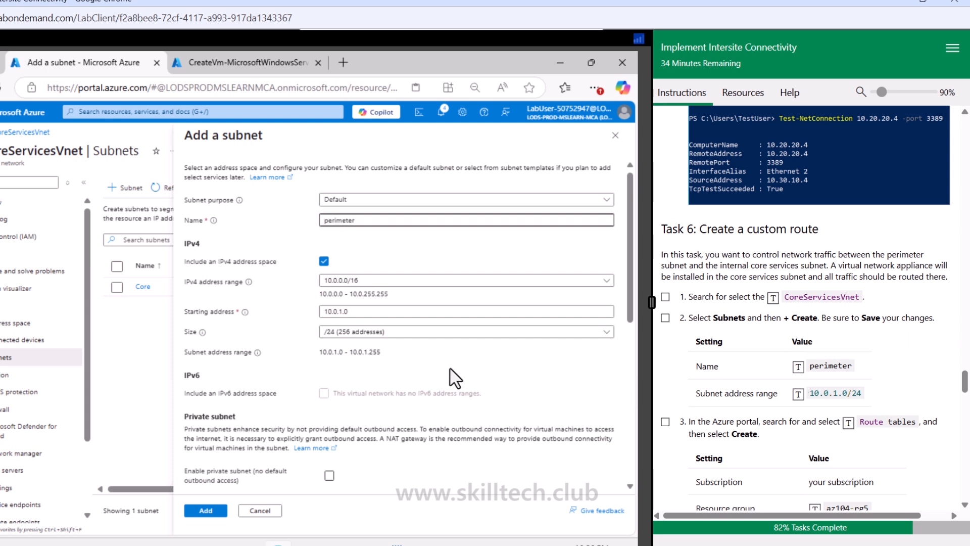
left_click(665, 318)
scroll(667, 394, "down", 1)
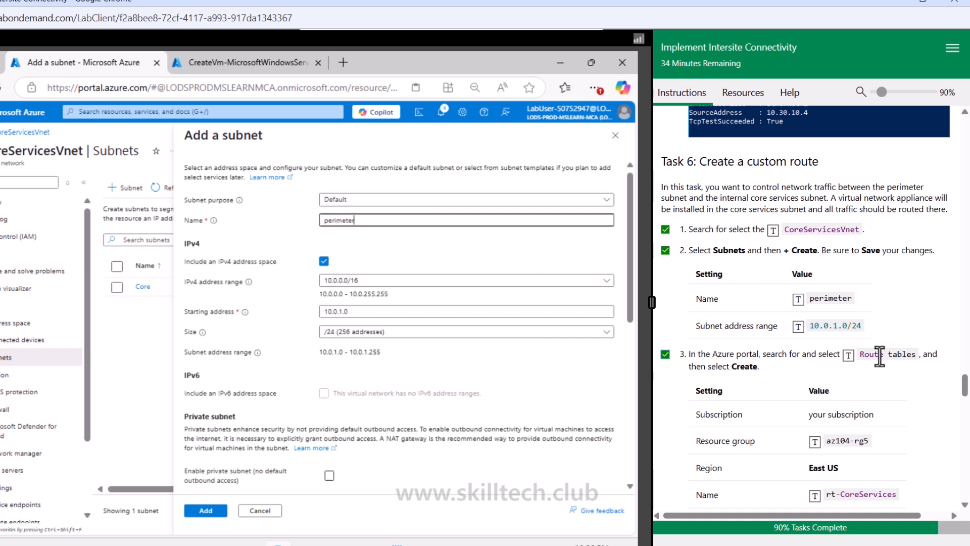
left_click(216, 512)
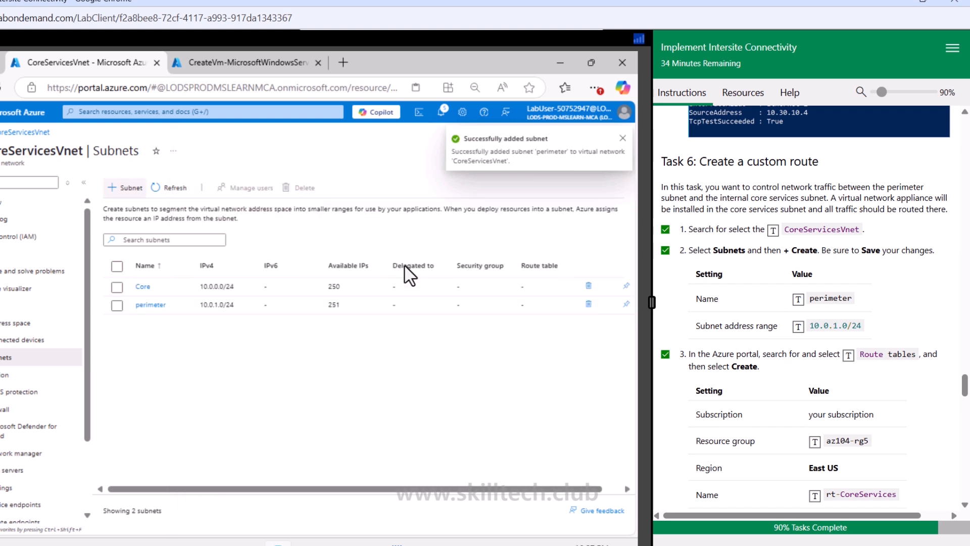
Step: Create route table rt-CoreServices in resource group az104-rg5, region East US, with gateway route propagation set to No
left_click(230, 112)
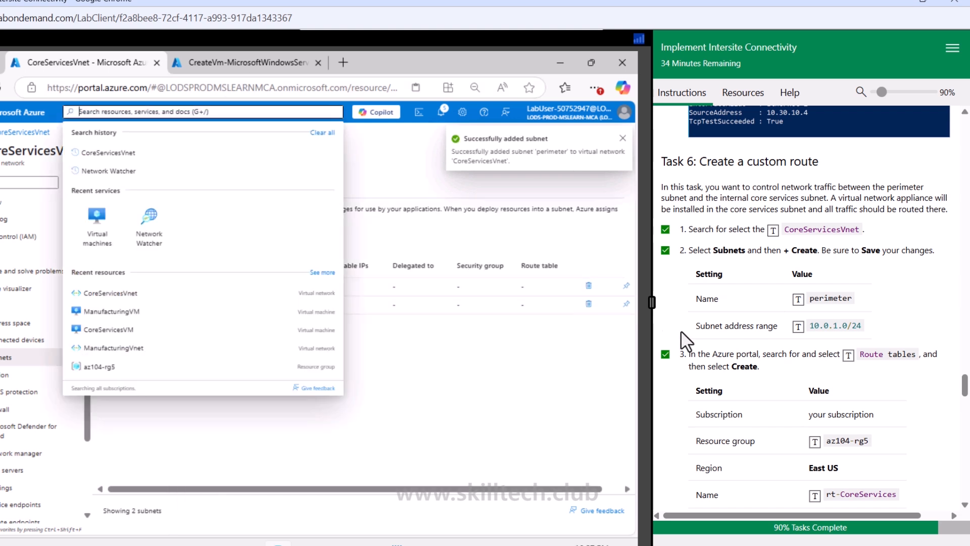
left_click(848, 356)
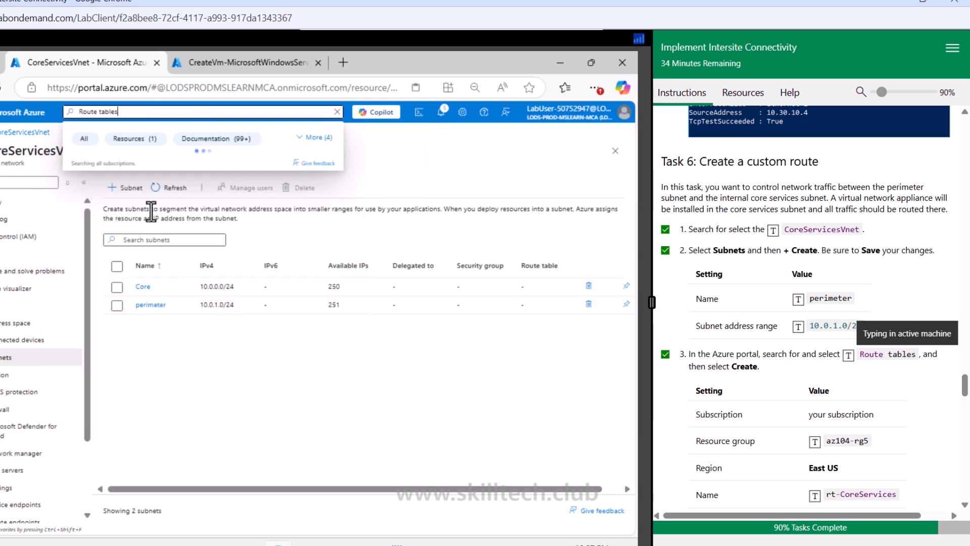
left_click(117, 183)
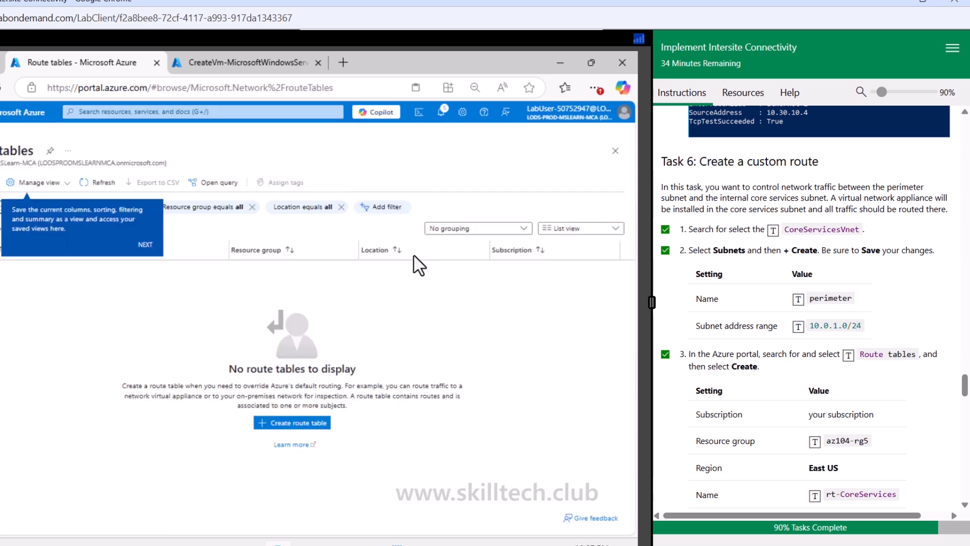
left_click(313, 427)
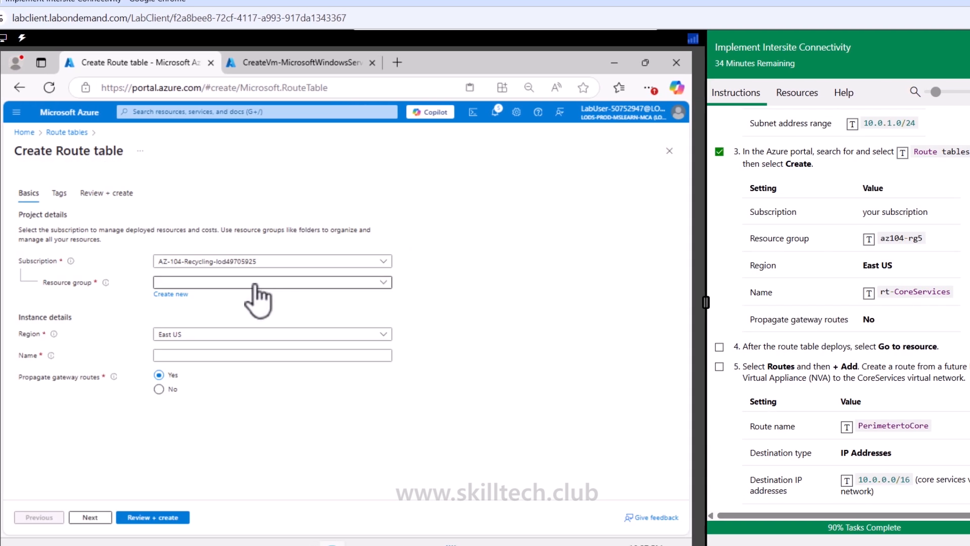
left_click(254, 284)
left_click(204, 318)
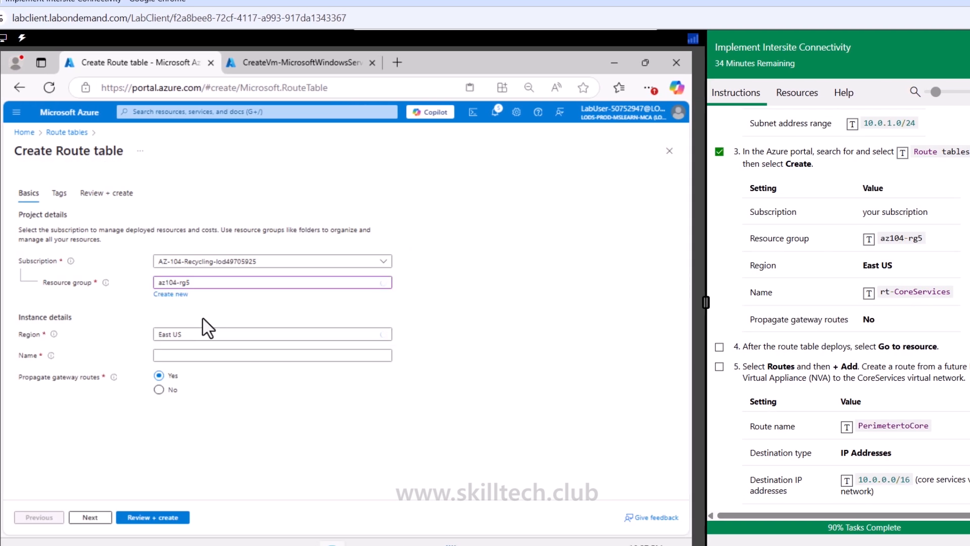
left_click(179, 355)
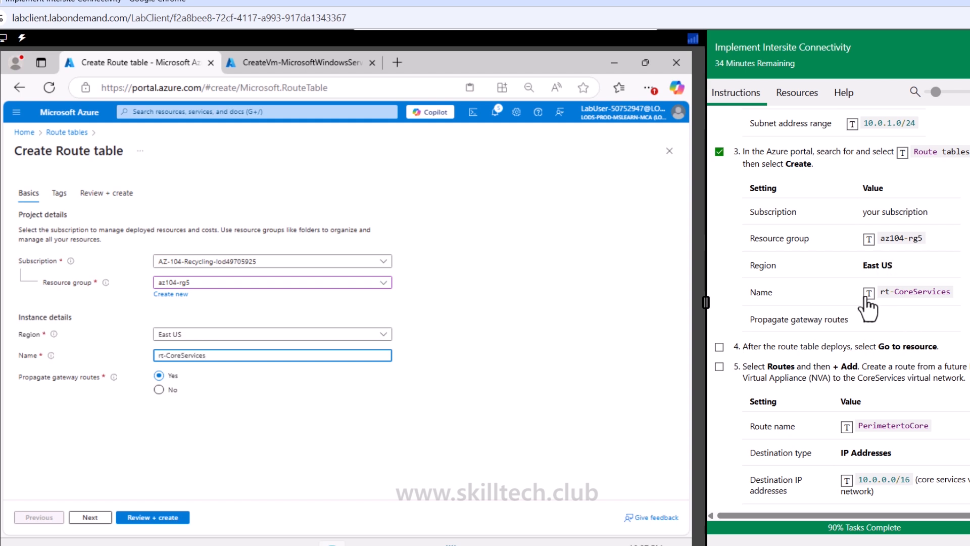
left_click(169, 391)
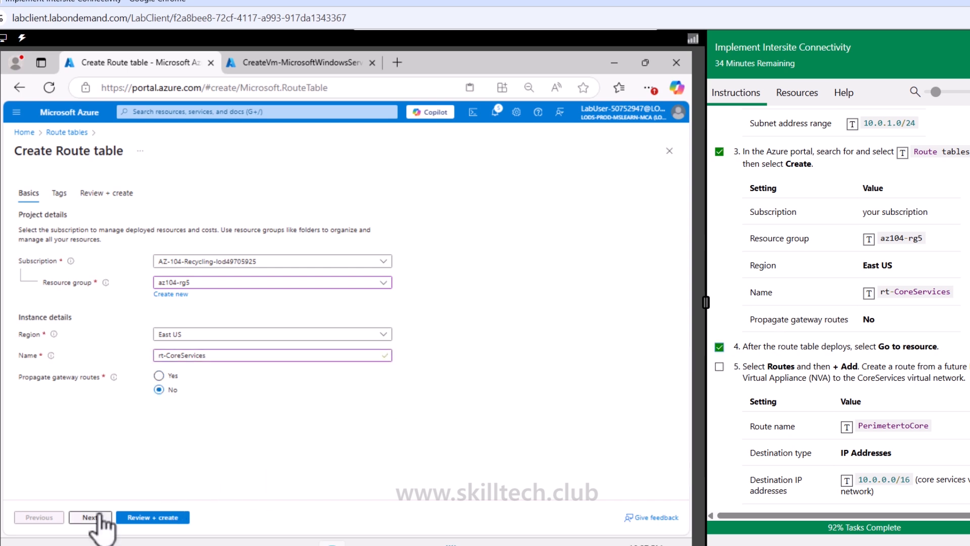
left_click(140, 515)
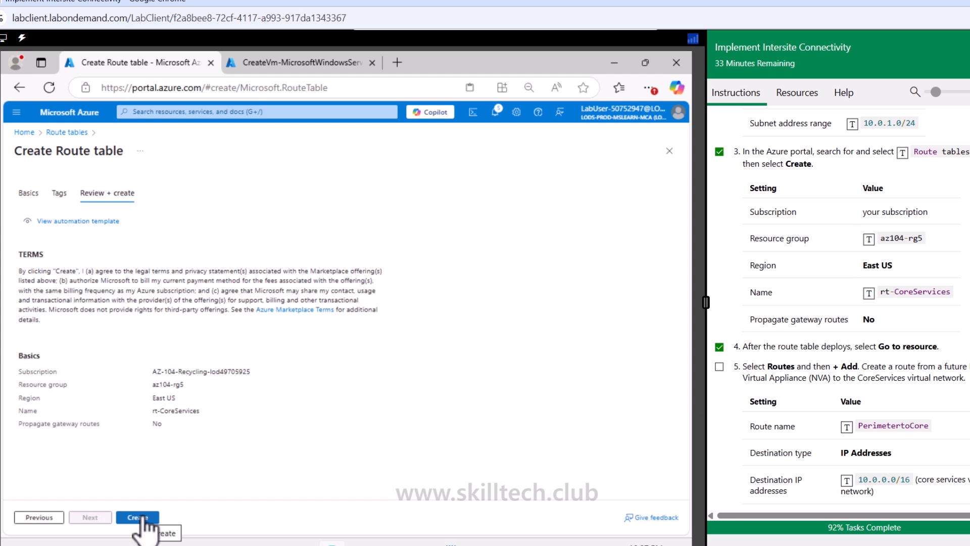
left_click(137, 516)
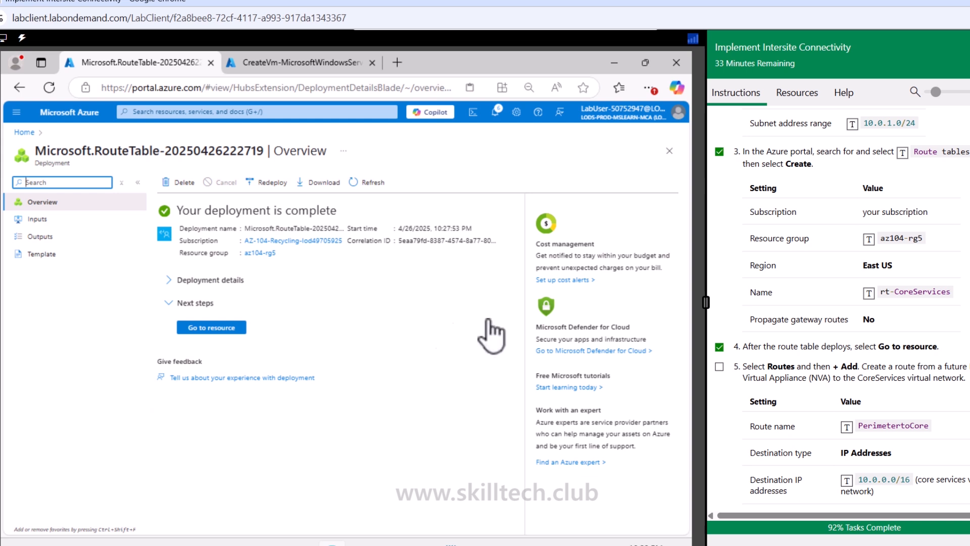
Step: Open the rt-CoreServices route table from the az104-rg5 resource group and go to its Routes settings
left_click(214, 330)
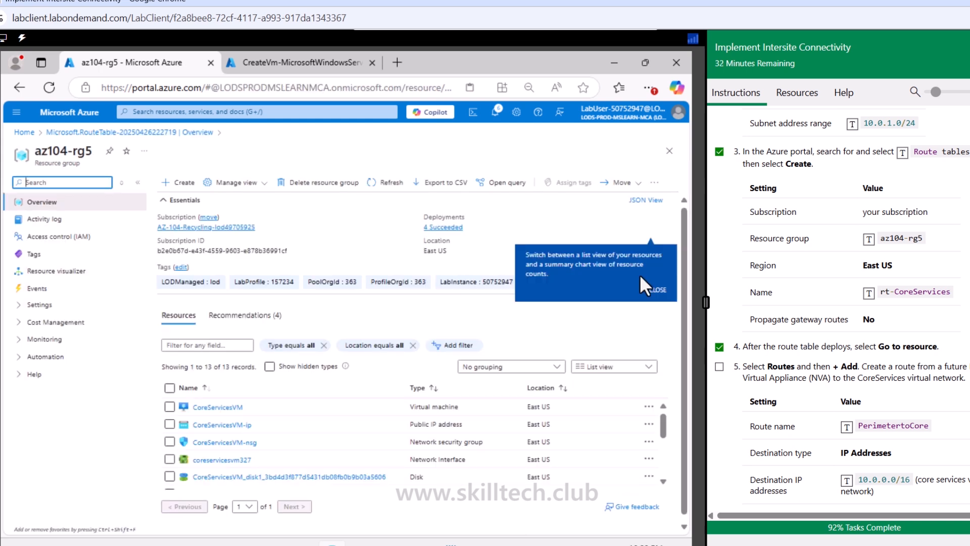
left_click(657, 290)
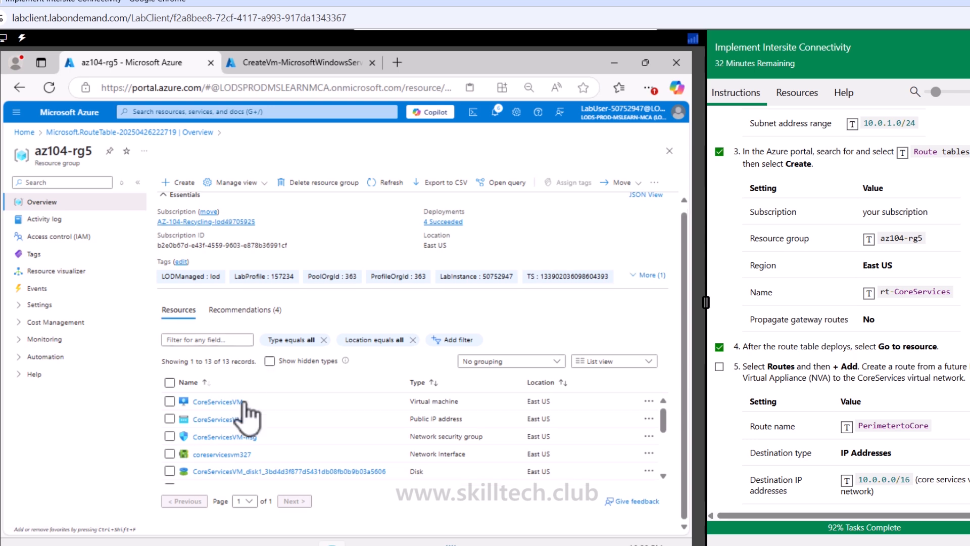
scroll(235, 436, "down", 3)
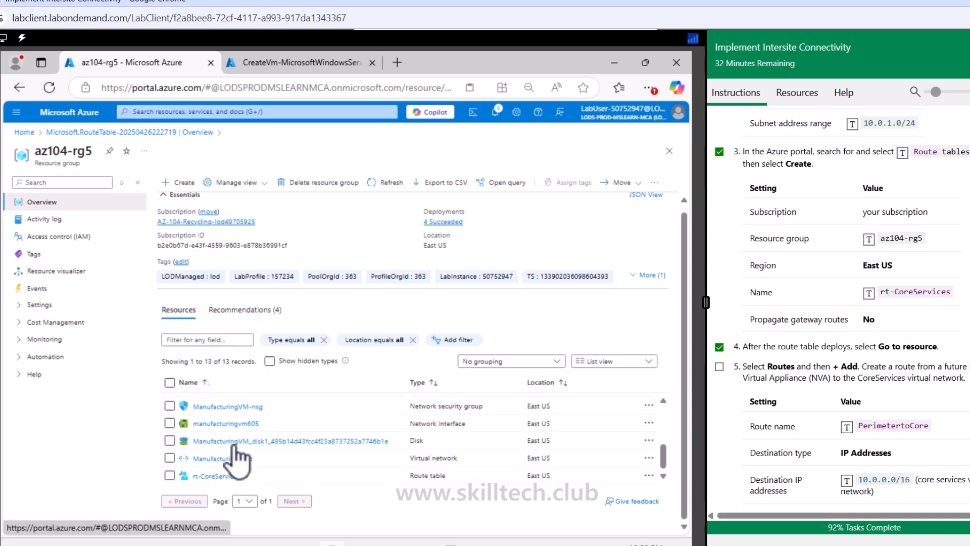
left_click(213, 476)
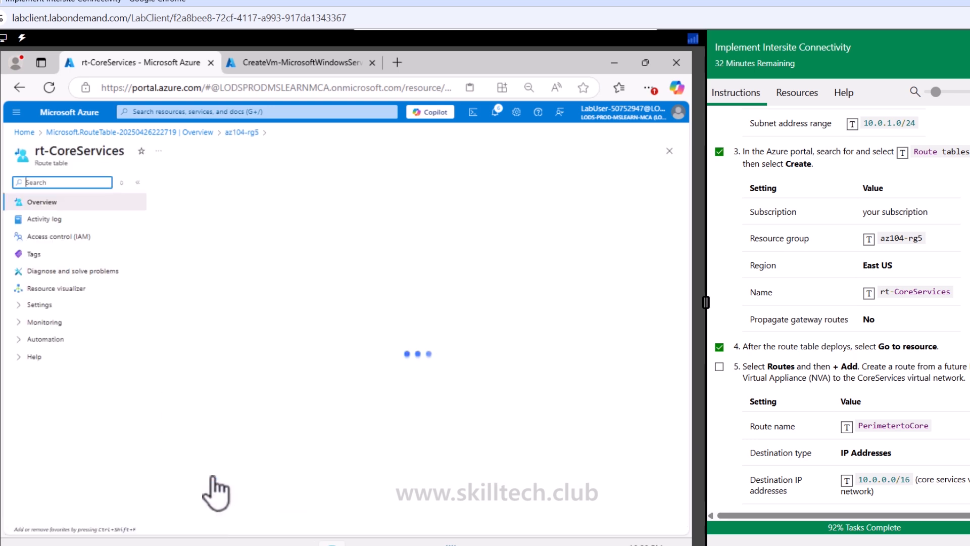
scroll(727, 432, "down", 3)
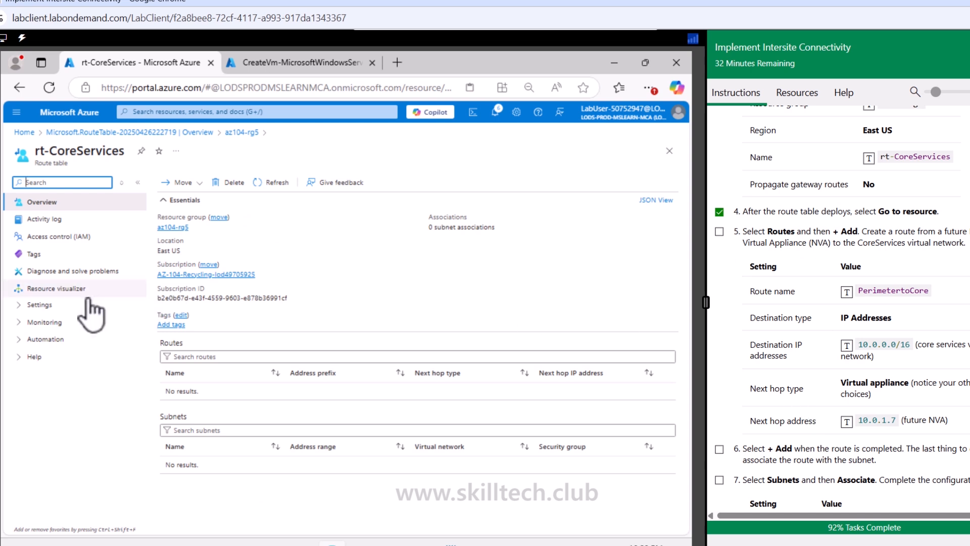
left_click(63, 305)
left_click(61, 348)
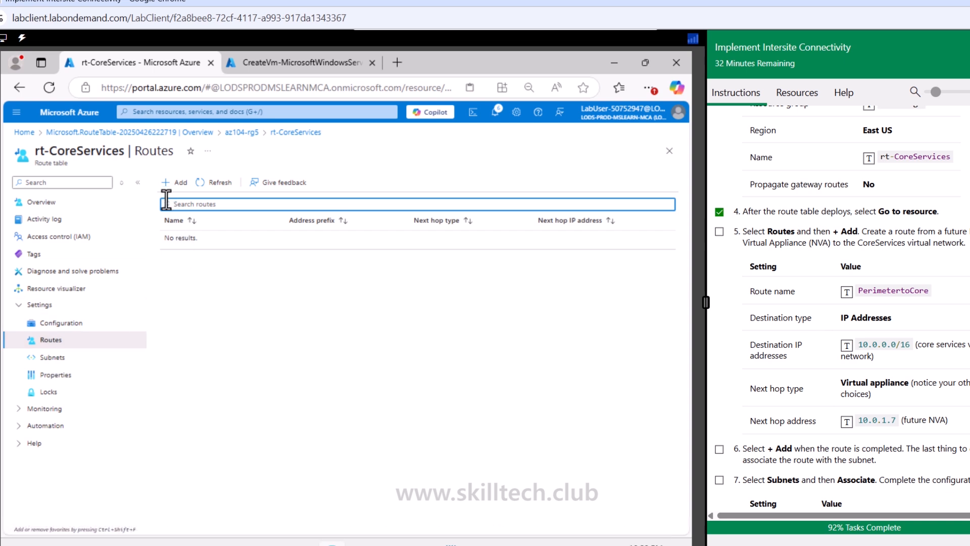
Step: Add route PerimetertoCore for IP addresses 10.0.0.0/16 with next hop Virtual appliance at 10.0.1.7, and check off the lab item
left_click(177, 183)
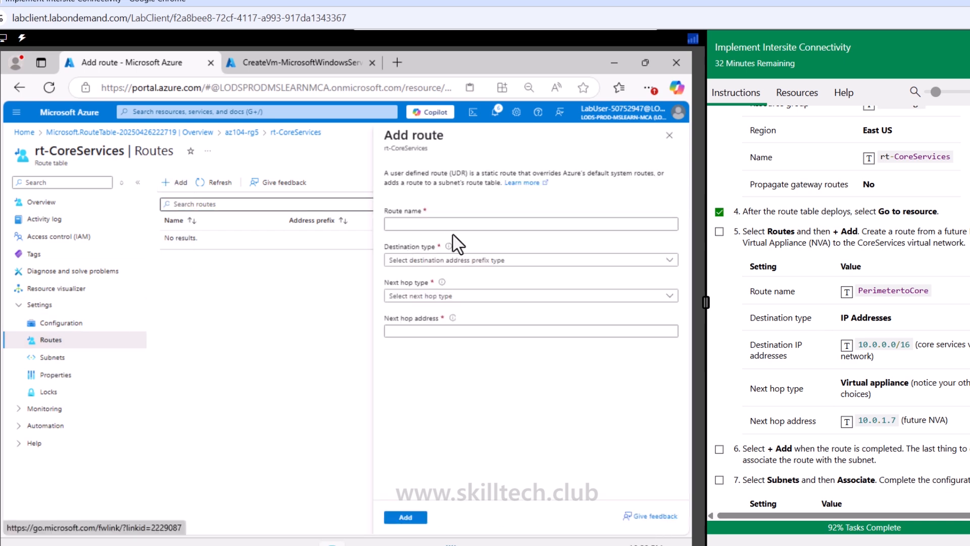
left_click(468, 222)
left_click(846, 292)
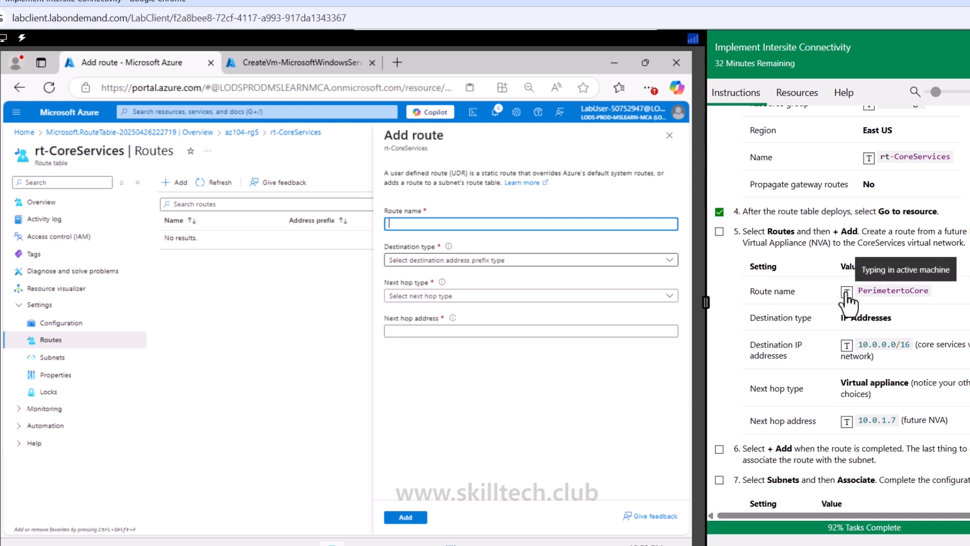
left_click(528, 260)
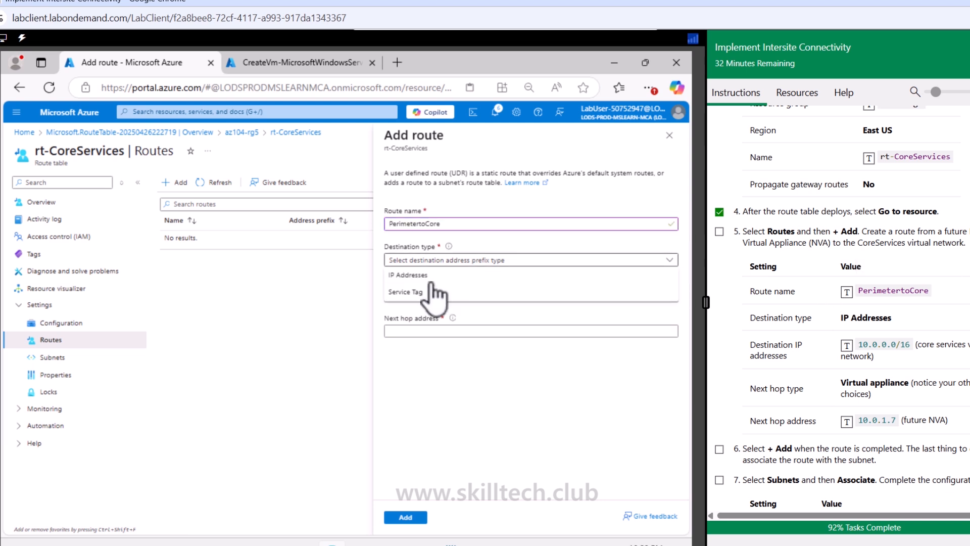
left_click(424, 275)
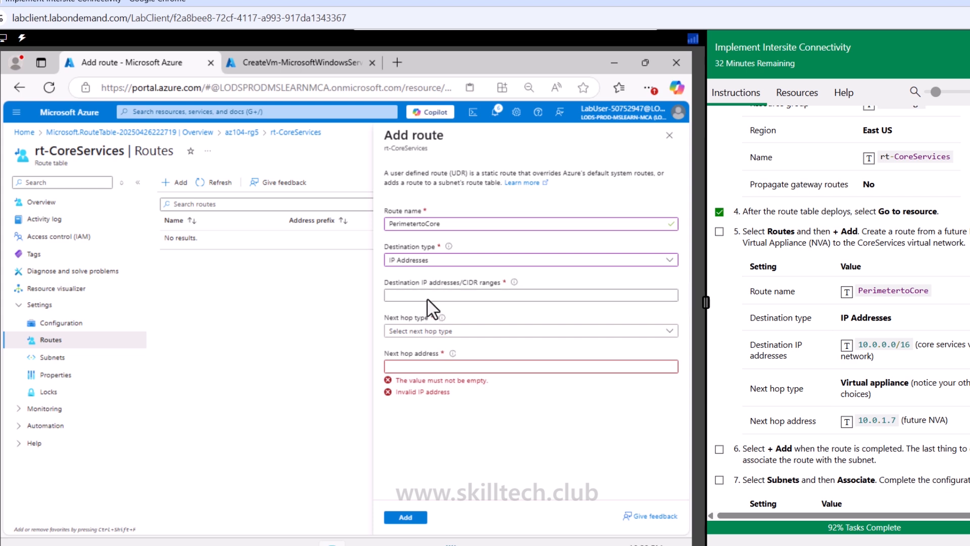
left_click(463, 295)
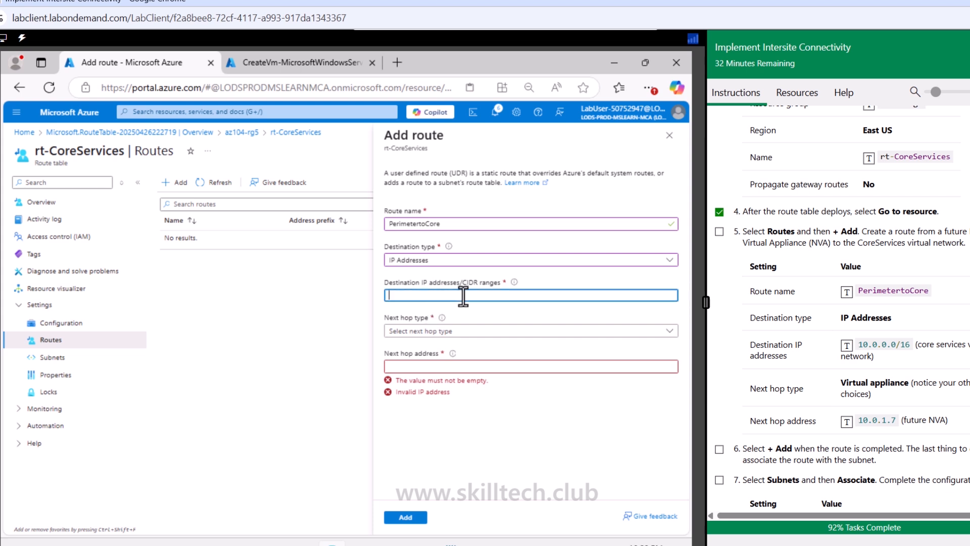
left_click(846, 346)
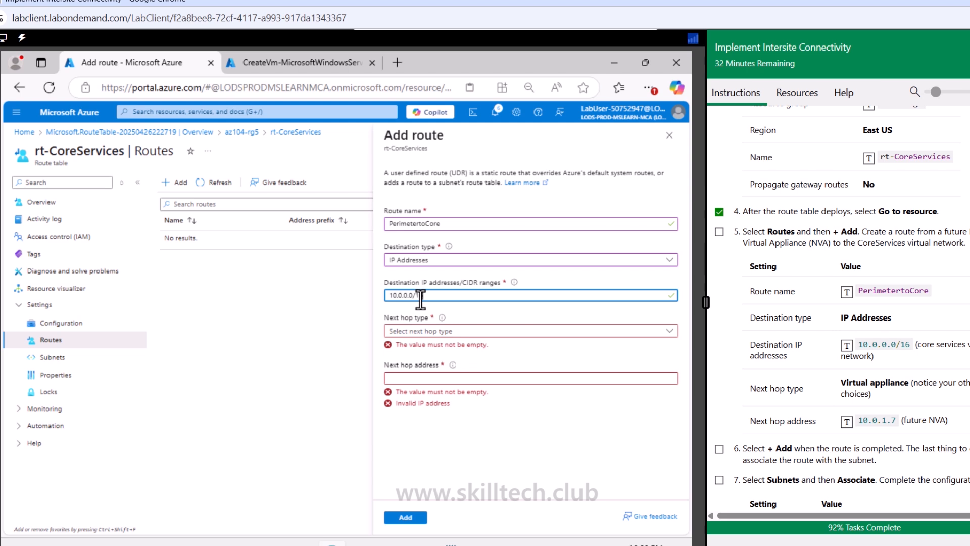
left_click(438, 331)
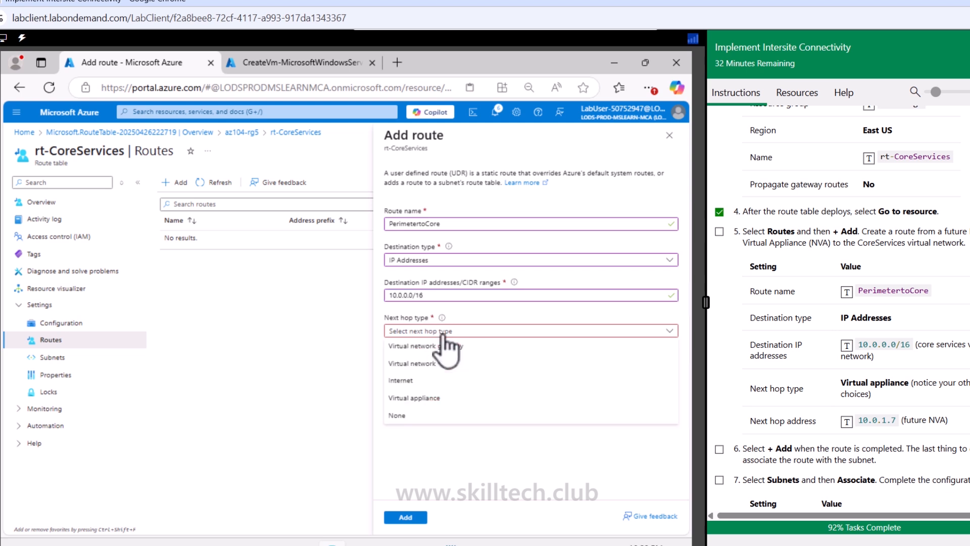
left_click(430, 398)
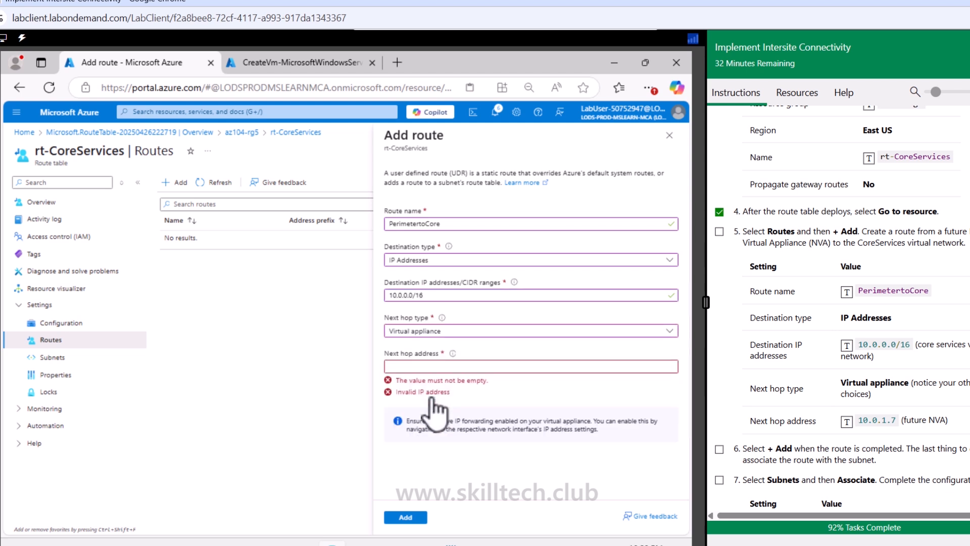
left_click(450, 369)
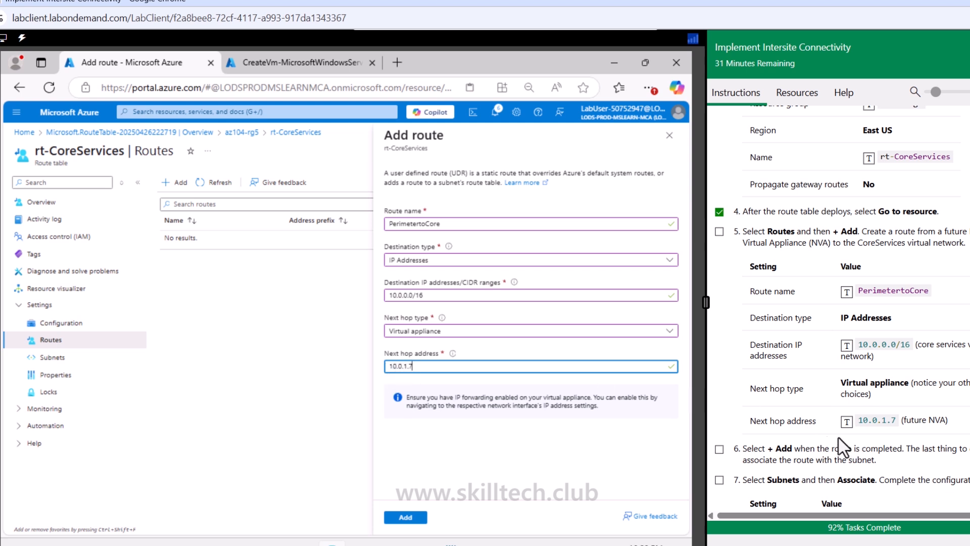
left_click(417, 515)
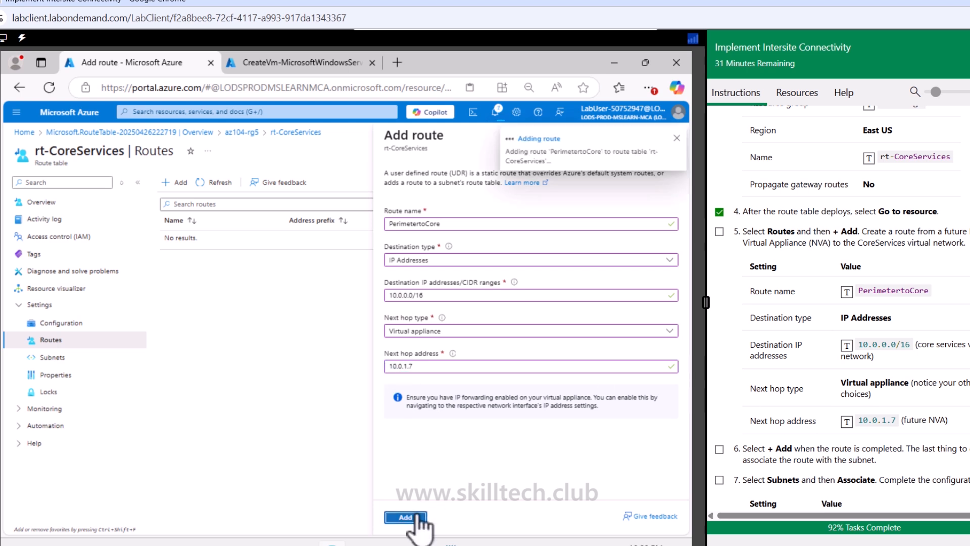
left_click(718, 449)
Step: Associate the perimeter subnet of CoreServicesVnet with the rt-CoreServices route table
scroll(724, 460, "down", 3)
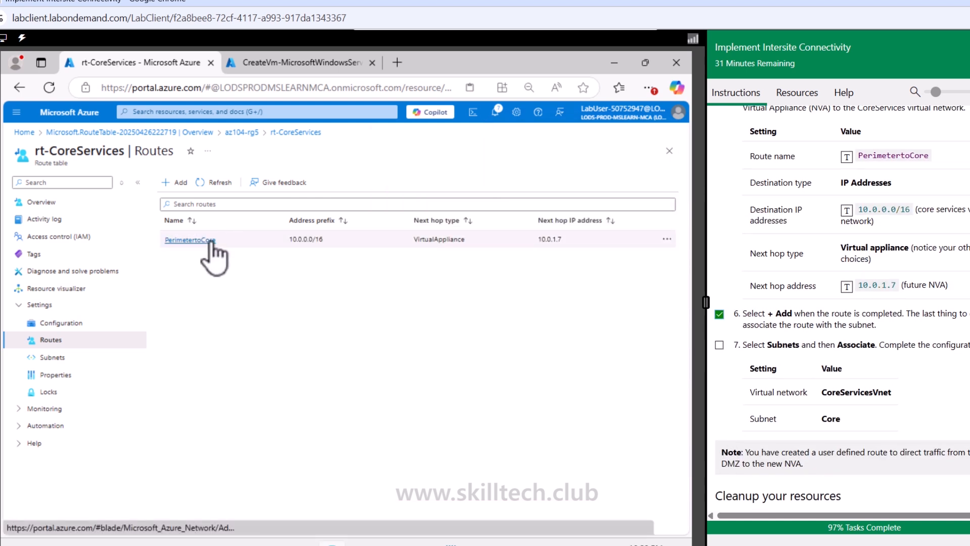
left_click(59, 357)
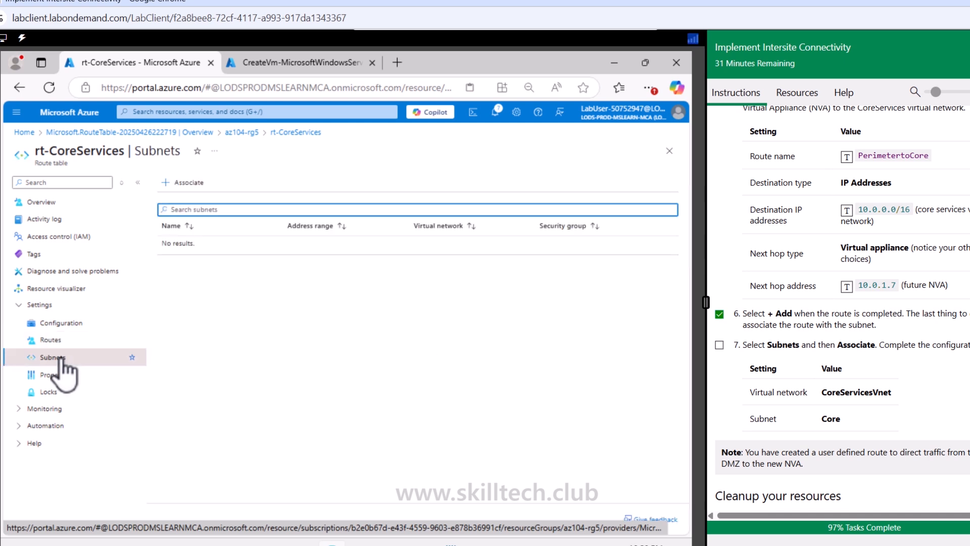
left_click(178, 185)
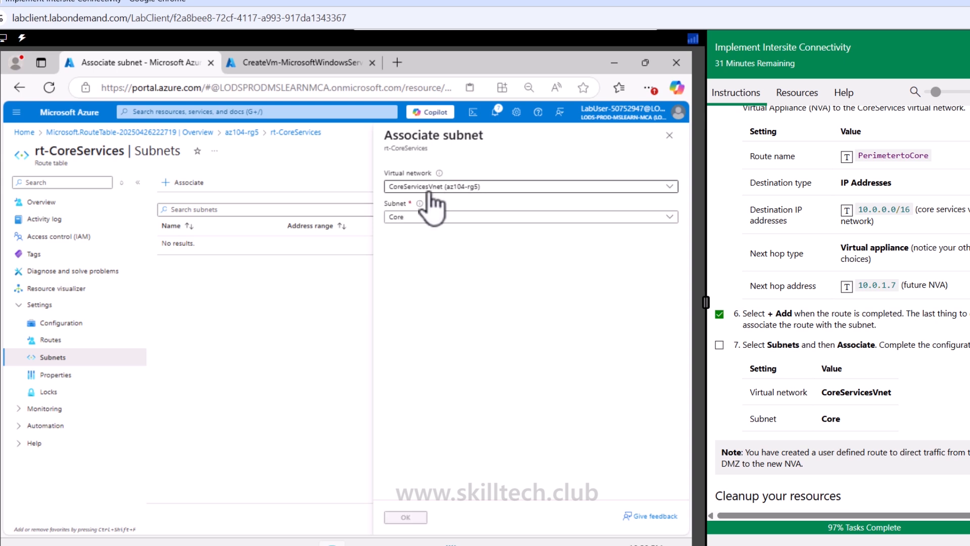
left_click(454, 218)
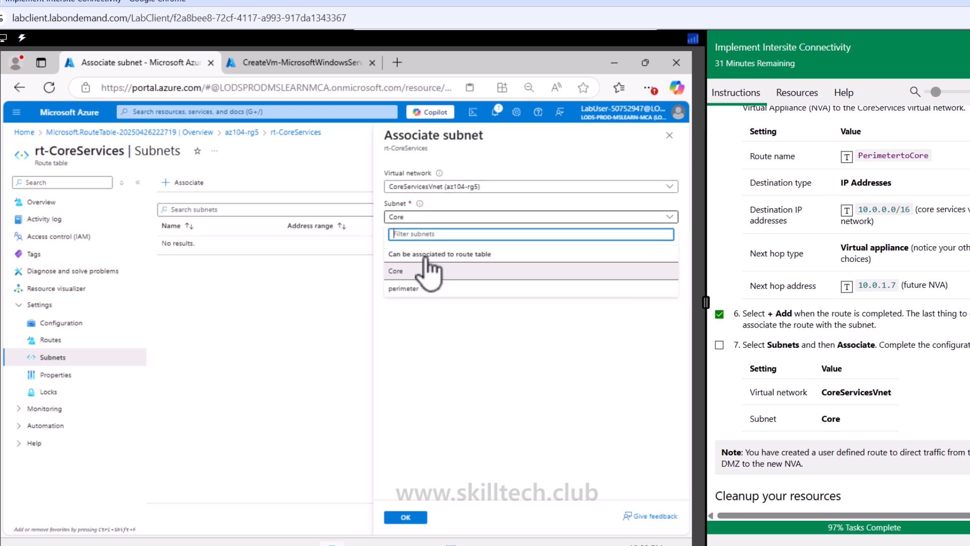
left_click(404, 291)
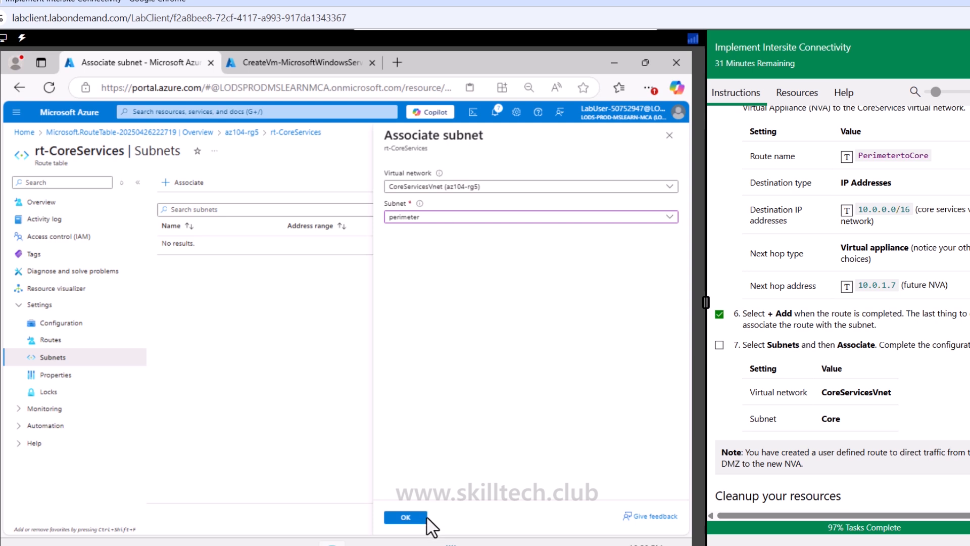
left_click(408, 517)
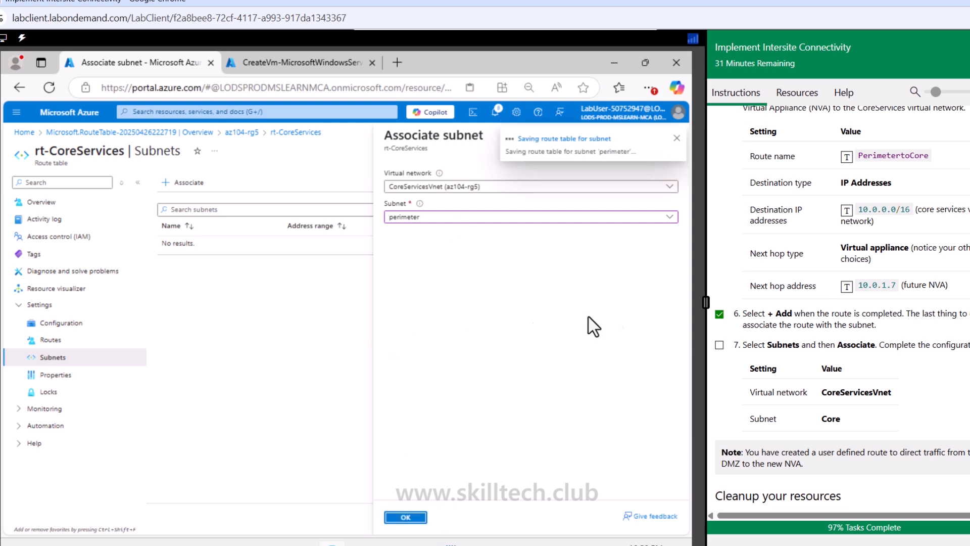
Step: Check off the subnet association lab item and highlight the Cleanup your resources heading in the instructions
scroll(835, 419, "down", 1)
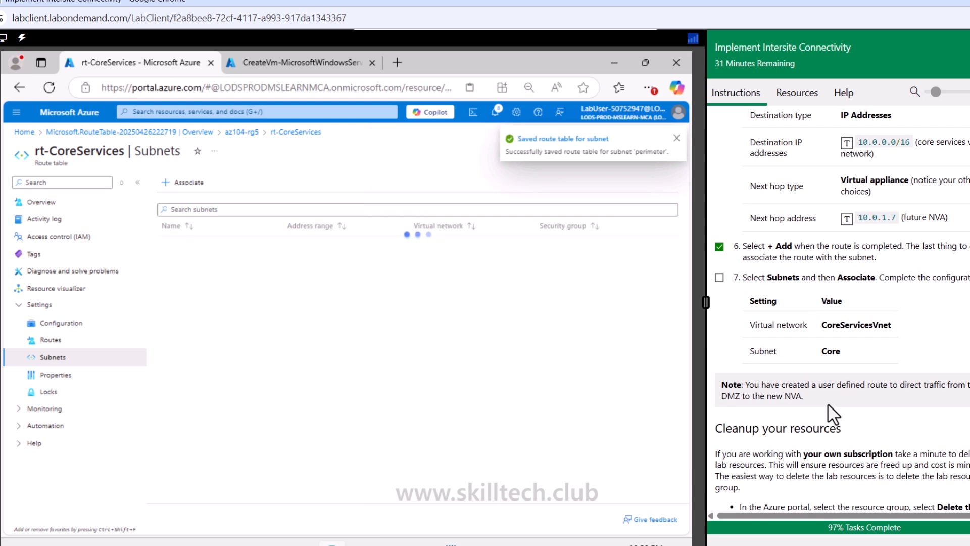
left_click(719, 277)
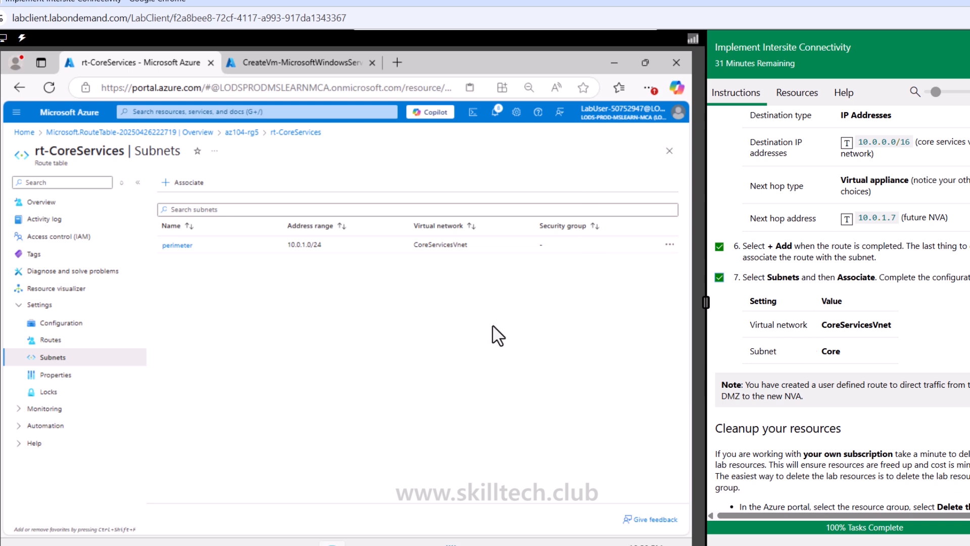
left_click_drag(726, 428, 846, 432)
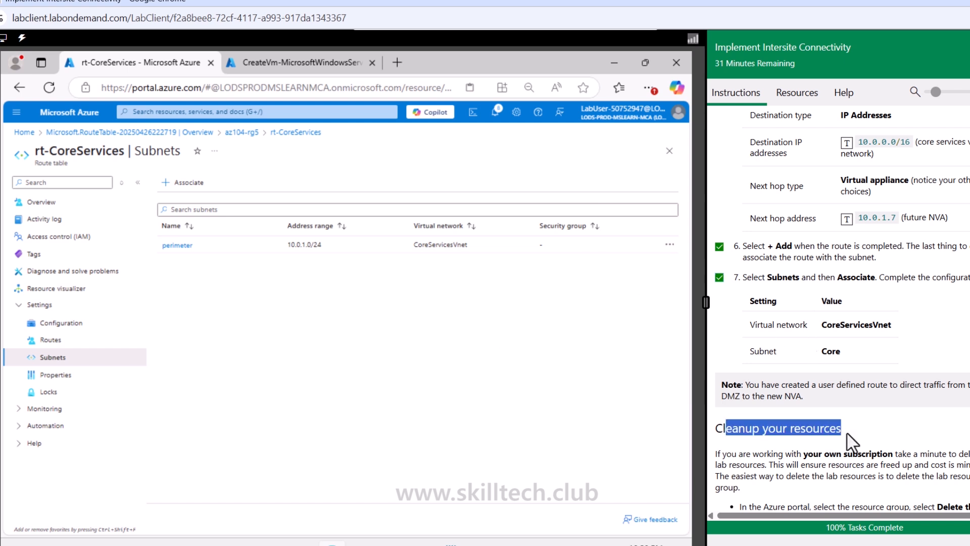